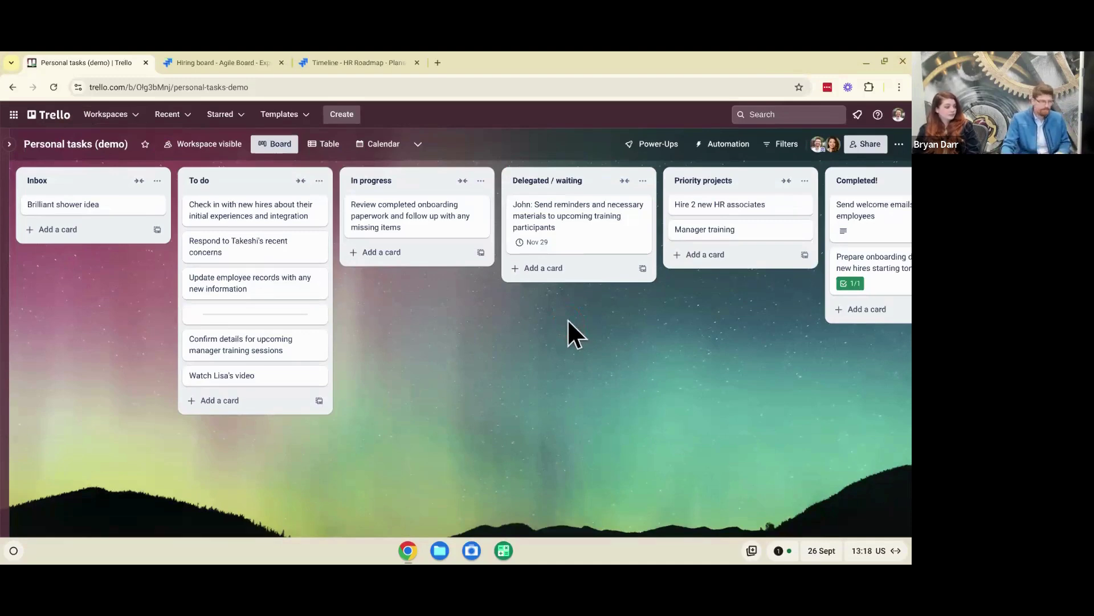
pyautogui.click(135, 165)
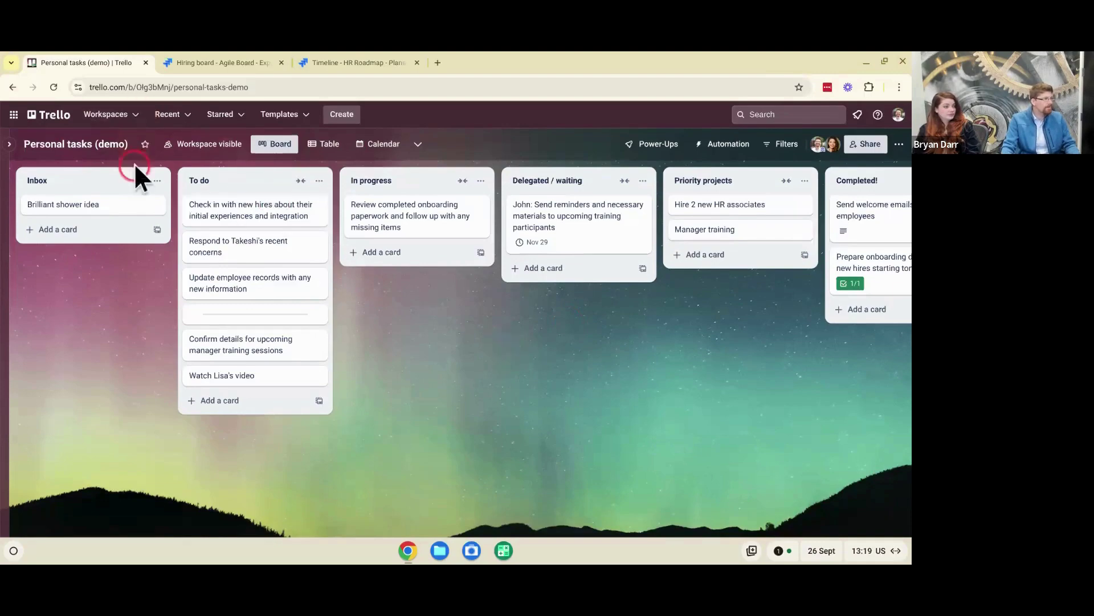
pyautogui.moveTo(135, 165); pyautogui.dragTo(126, 186)
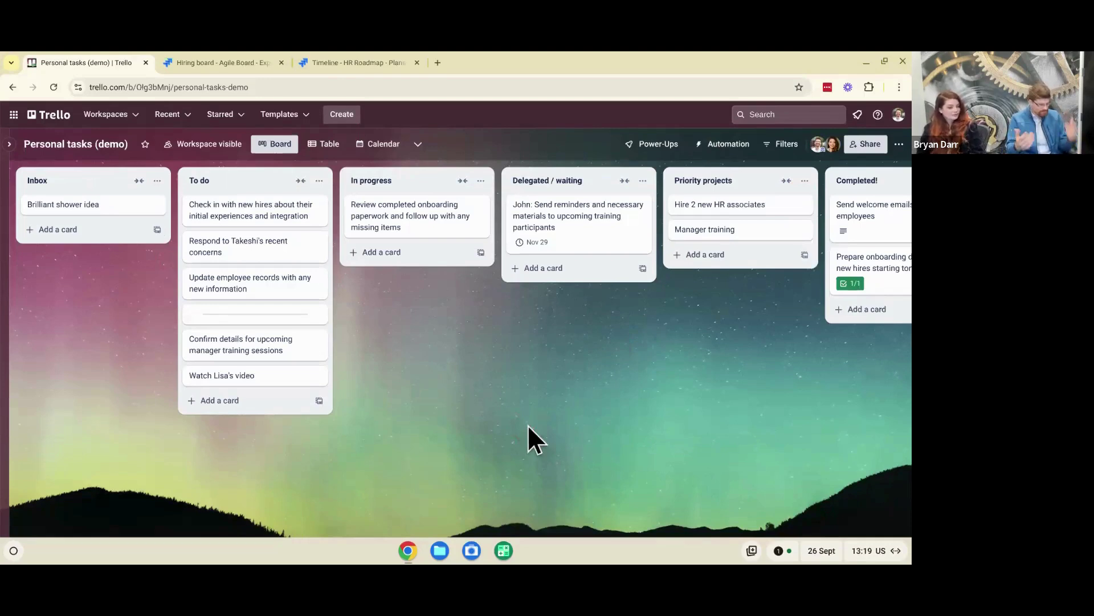
pyautogui.hscroll(5, 528, 424)
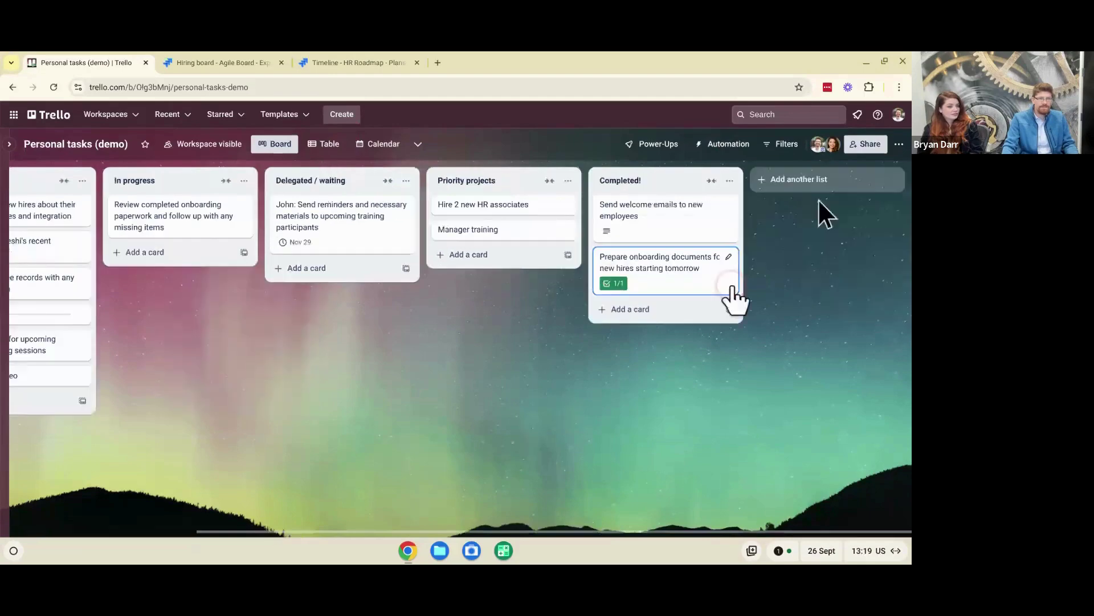
pyautogui.click(810, 181)
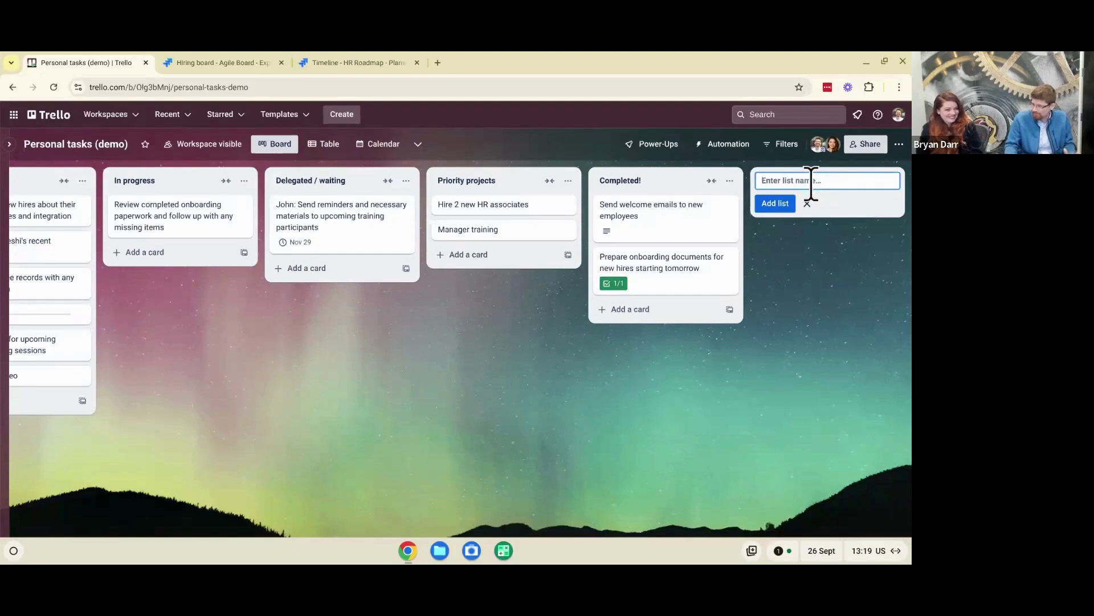
pyautogui.click(807, 202)
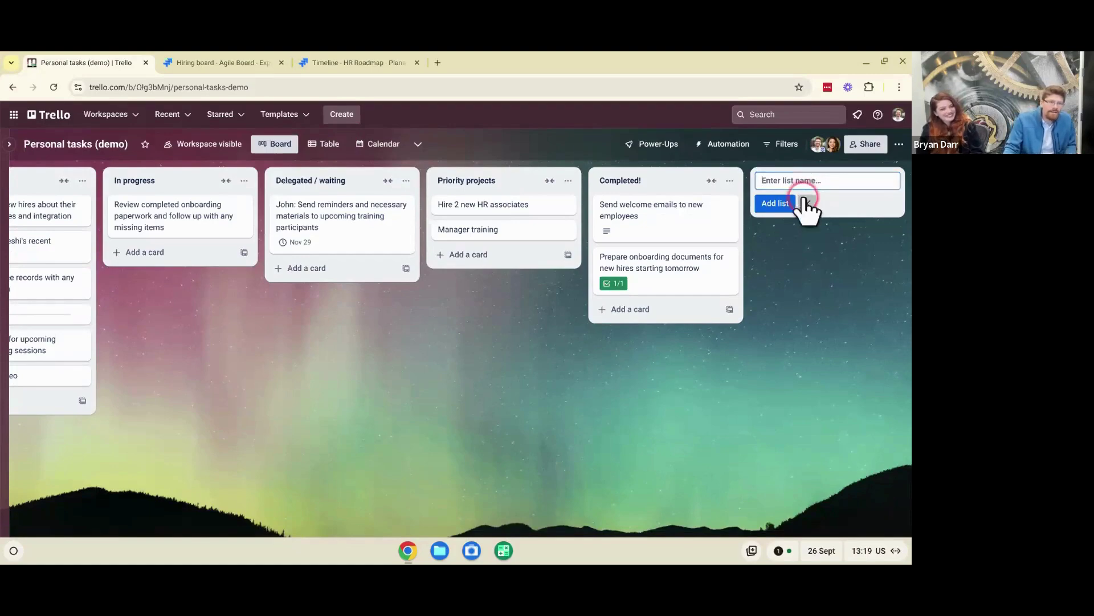
pyautogui.click(480, 446)
pyautogui.hscroll(-4, 479, 444)
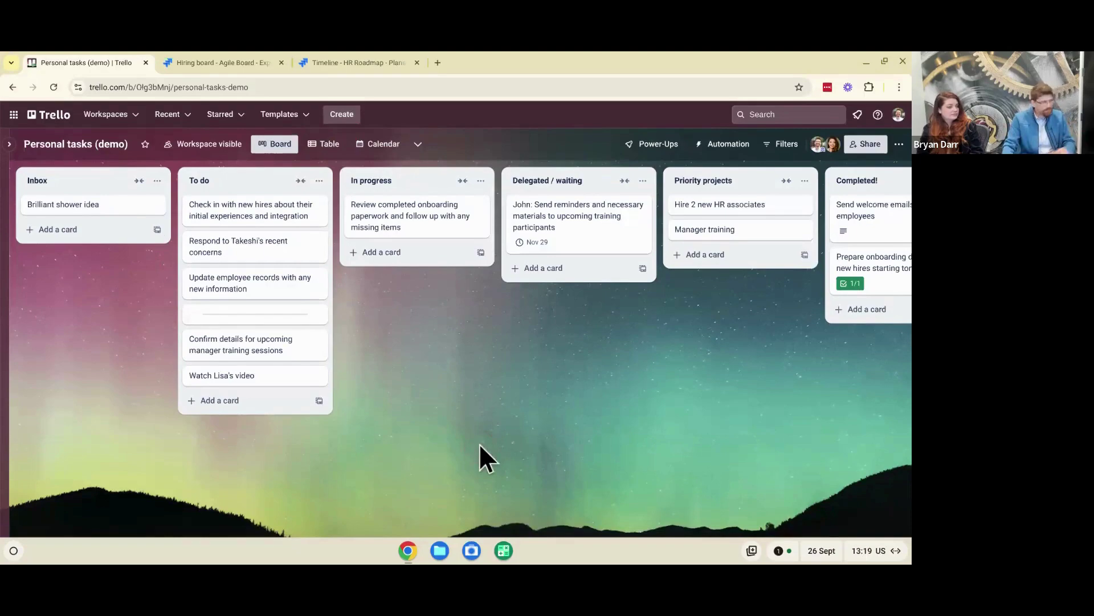
# Move the card about responding to recent concerns to the start of the To do list and open it
pyautogui.moveTo(276, 246); pyautogui.dragTo(279, 201)
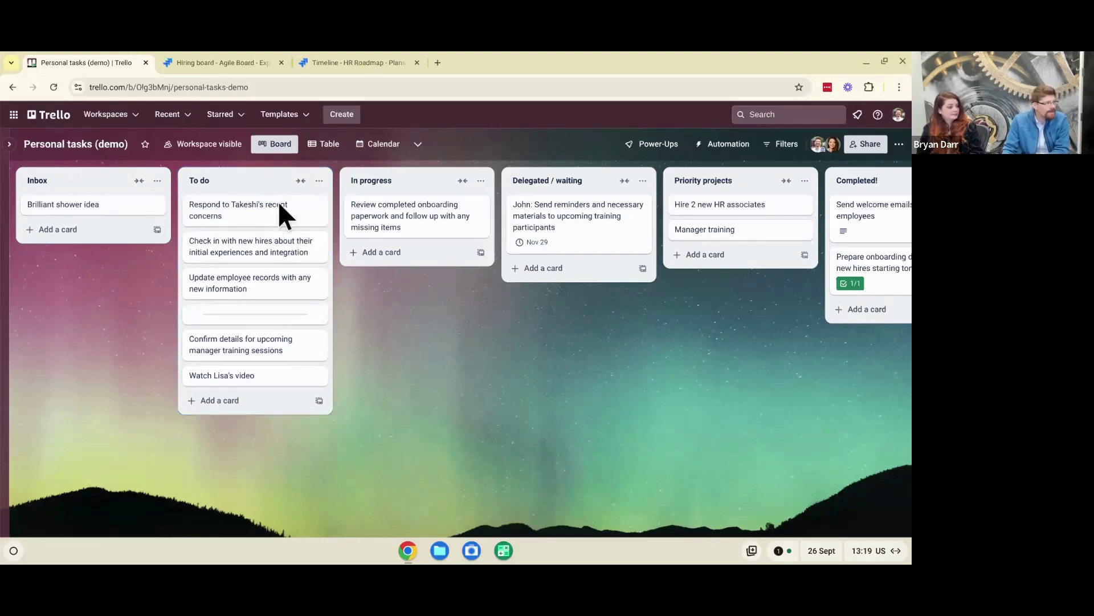
pyautogui.click(244, 223)
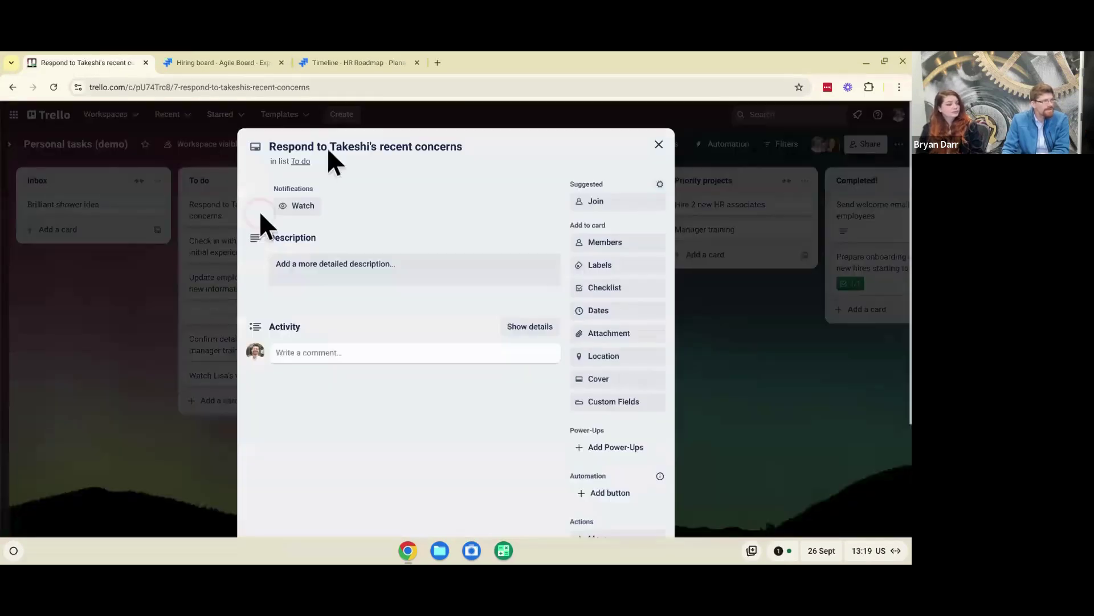
# Start the card's description with the heading "Outline"
pyautogui.click(379, 263)
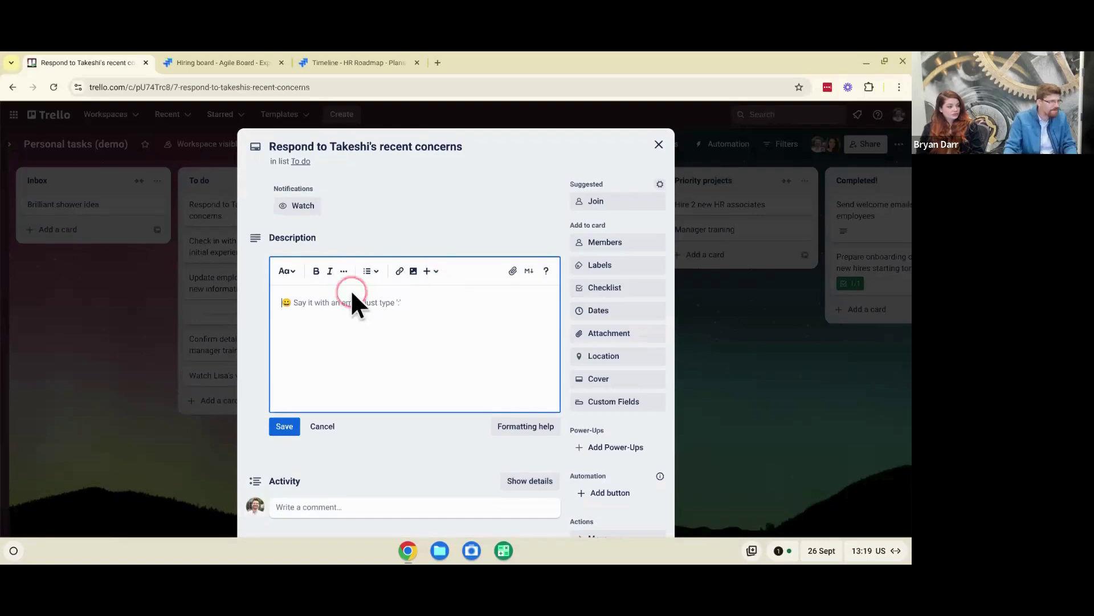
pyautogui.click(286, 271)
pyautogui.click(319, 322)
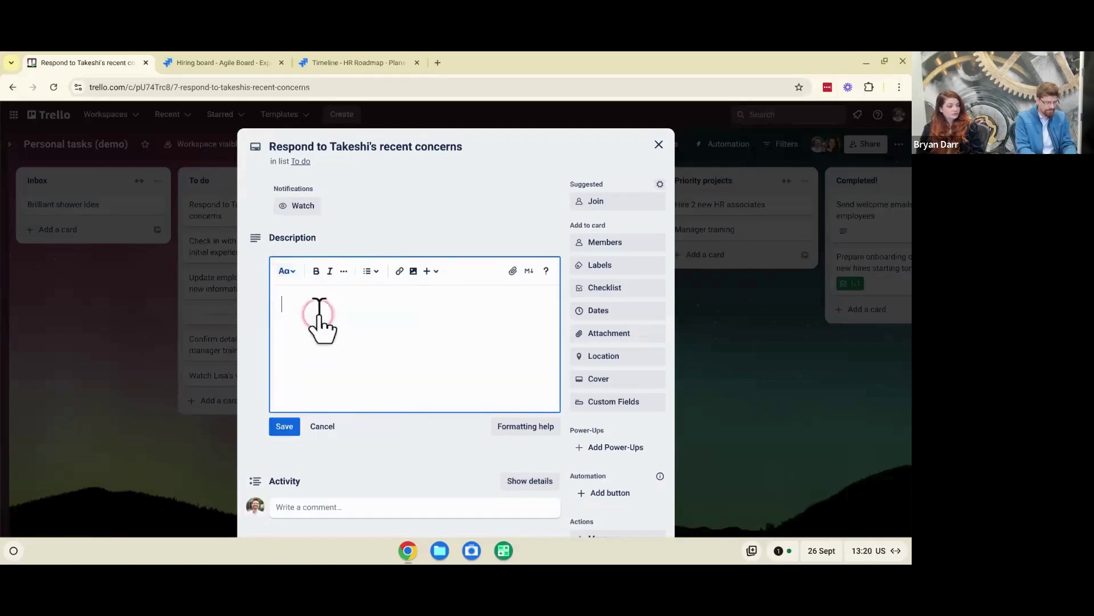
pyautogui.write('Outline')
pyautogui.press('Return')
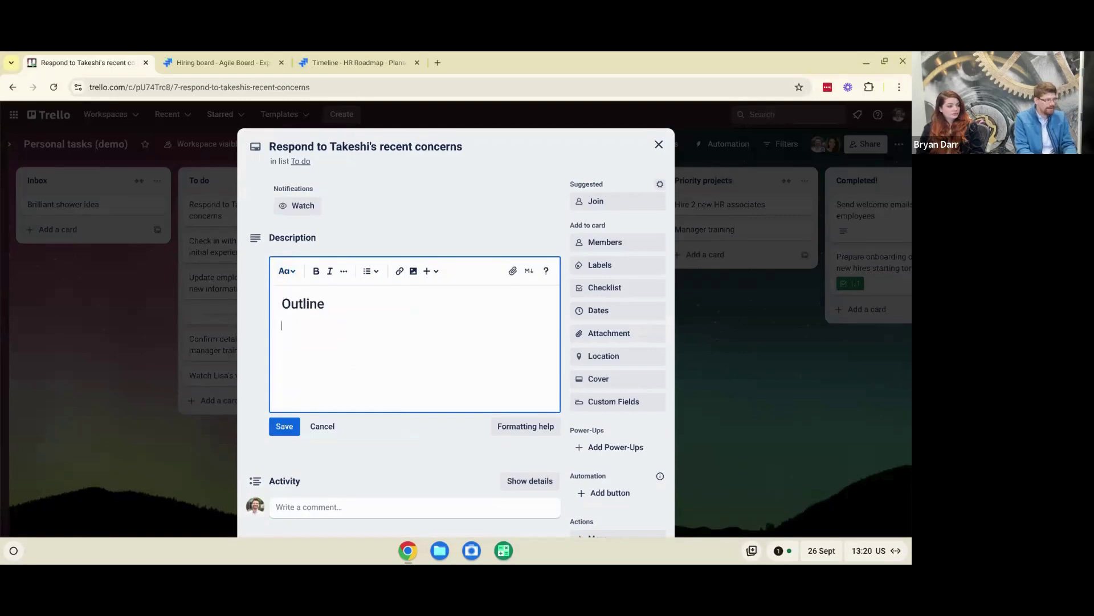
# Add the line "notes" and an empty numbered list item below the heading, and save the description
pyautogui.write('notes')
pyautogui.press('Return')
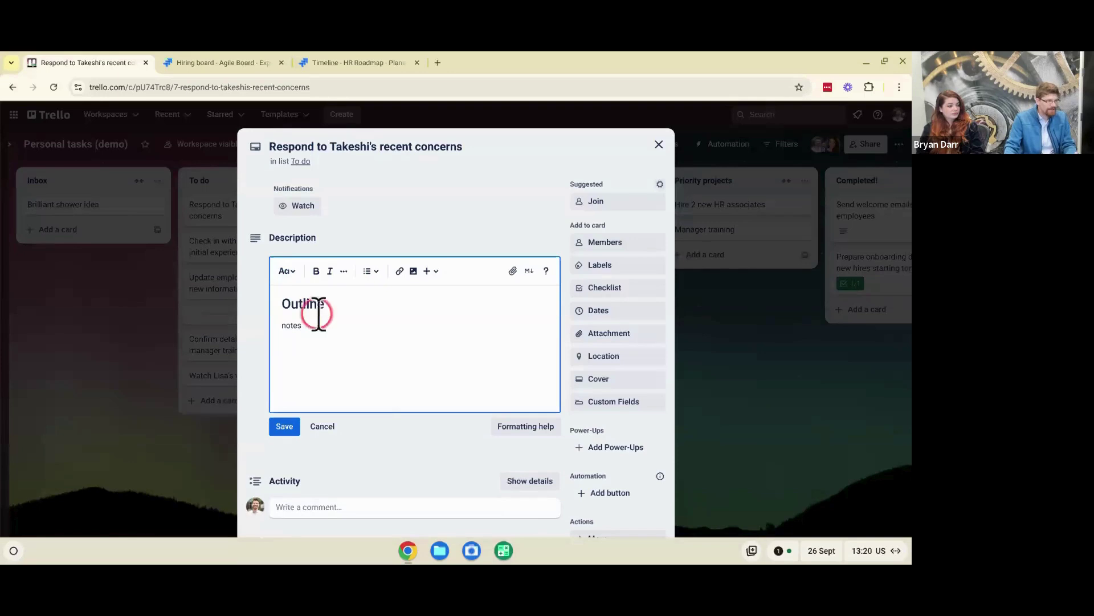
pyautogui.click(262, 299)
pyautogui.click(364, 304)
pyautogui.write('1.')
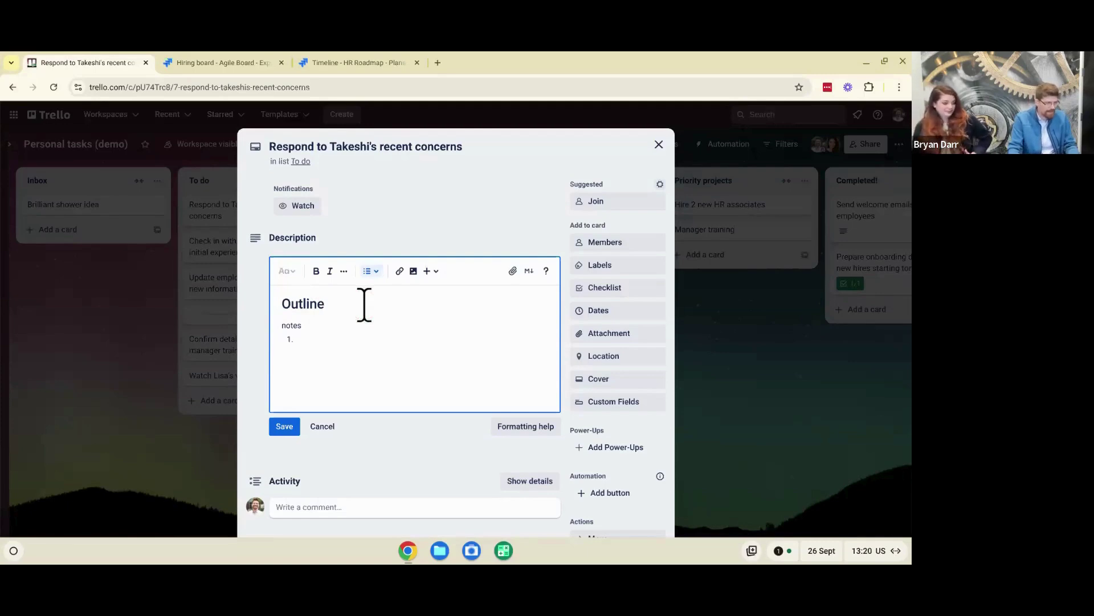
pyautogui.click(318, 434)
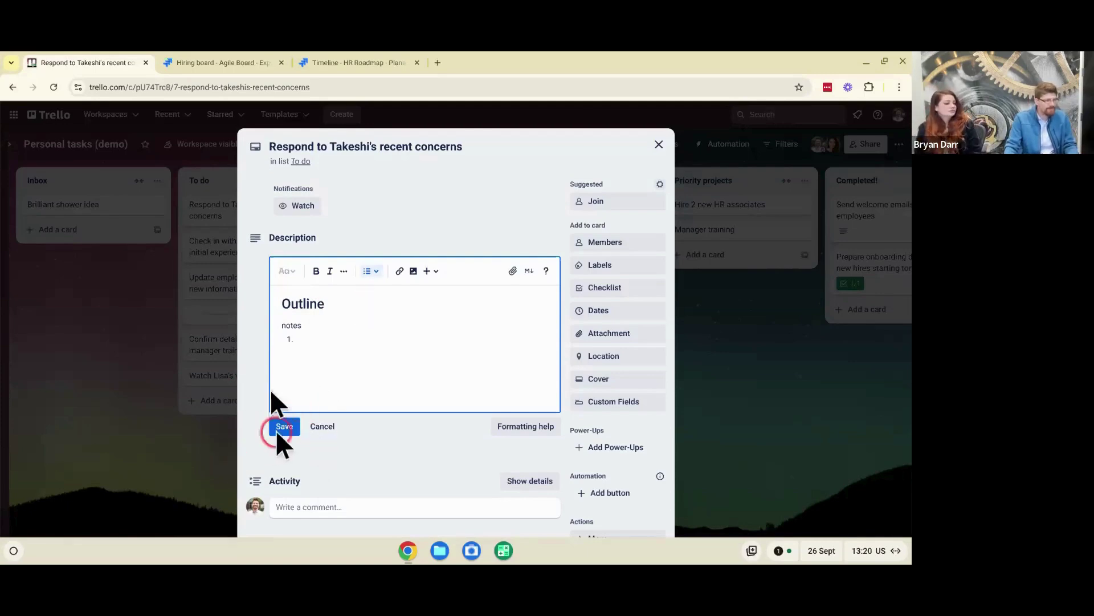
pyautogui.click(291, 428)
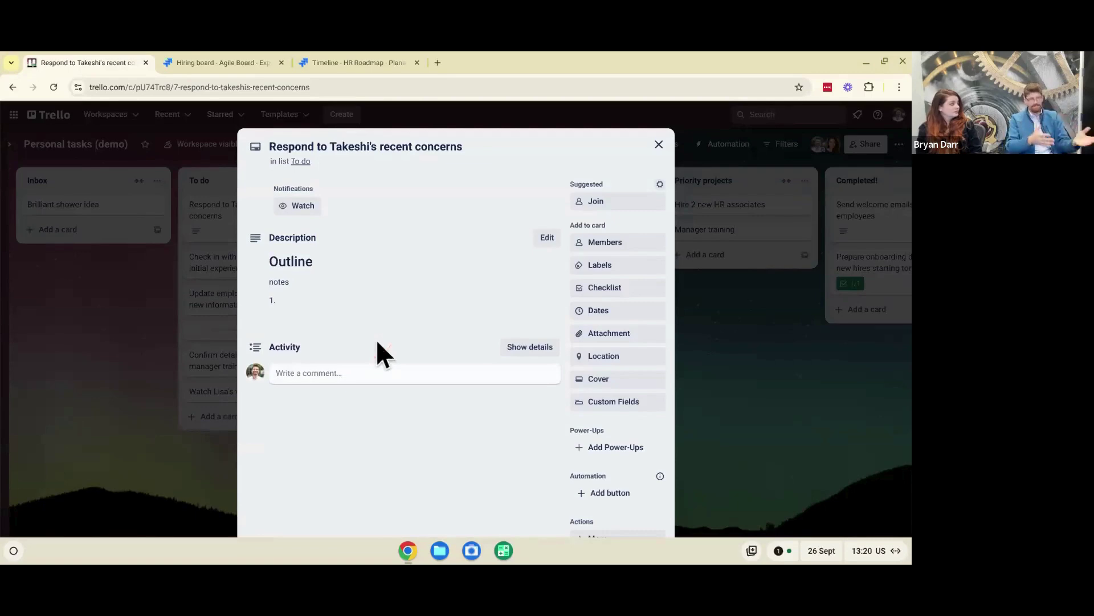
# Open the card's comment editor, and show and examine the detailed activity history
pyautogui.click(372, 376)
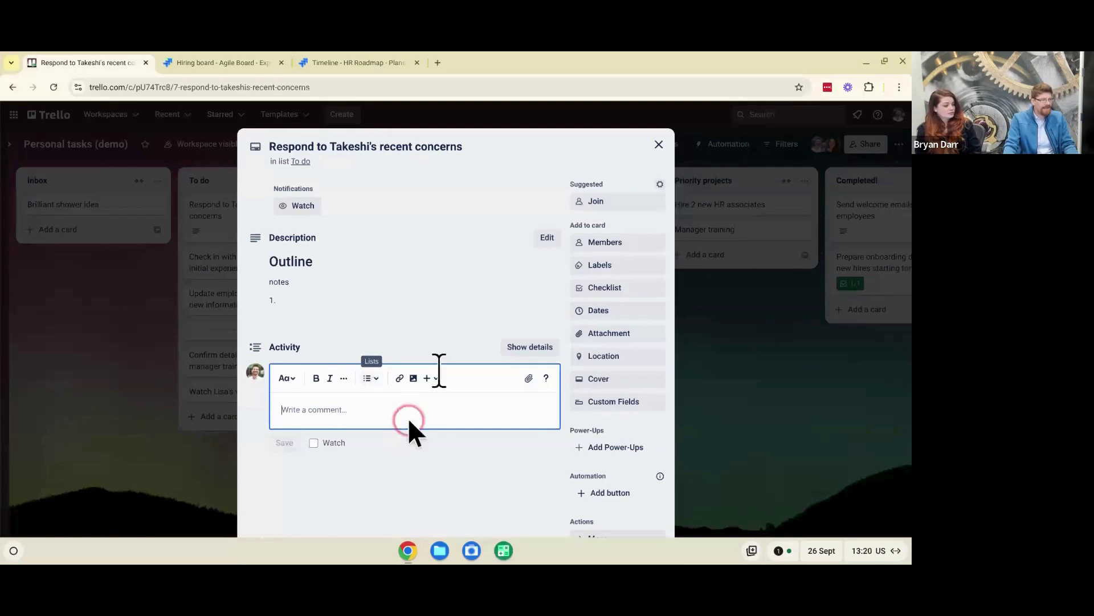
pyautogui.click(492, 472)
pyautogui.click(529, 348)
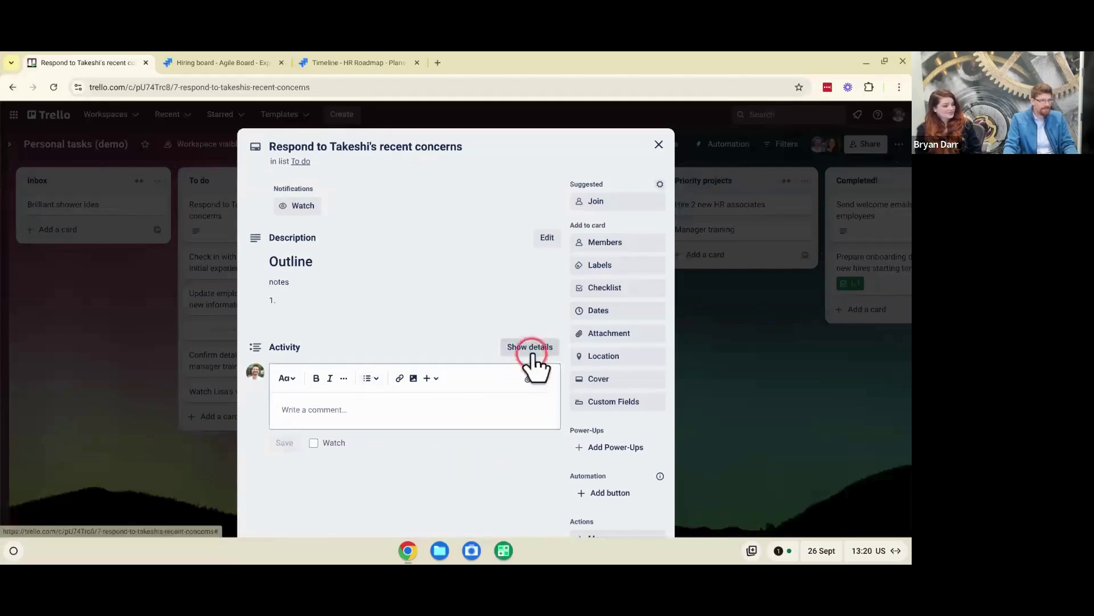
pyautogui.scroll(-2, 412, 481)
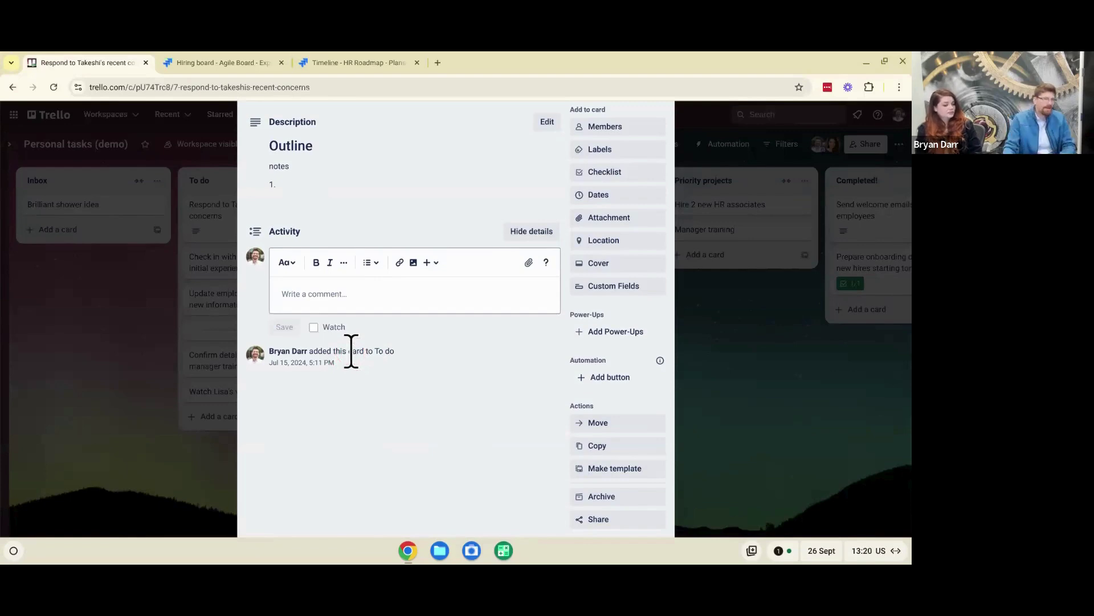
pyautogui.scroll(2, 330, 365)
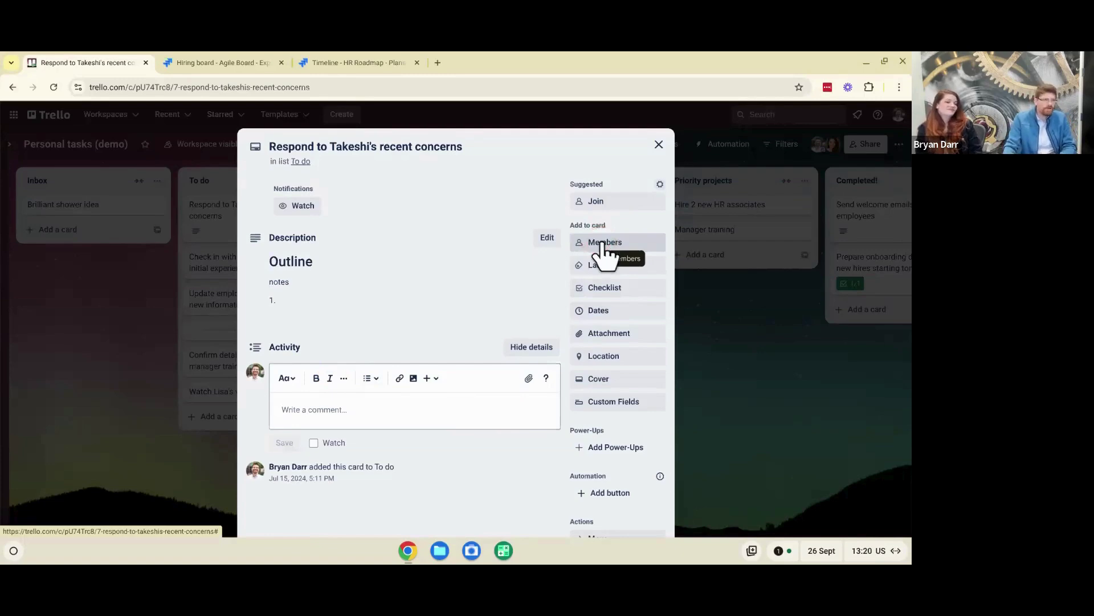
# Add a checklist named Checklist to the card with Item 1 and Item 2, and mark Item 2 complete
pyautogui.click(639, 282)
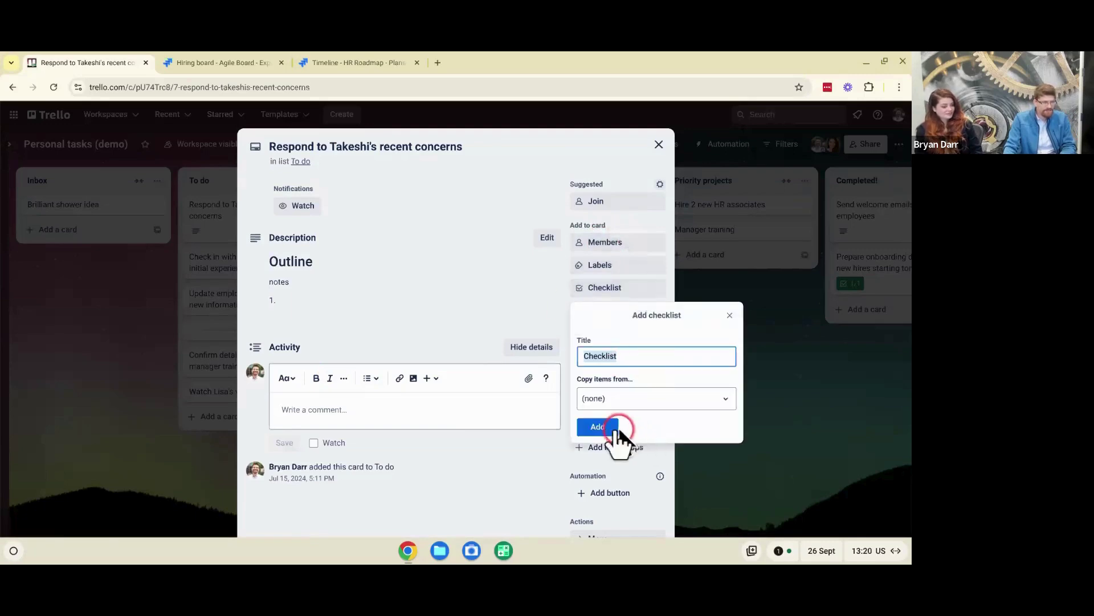
pyautogui.click(620, 428)
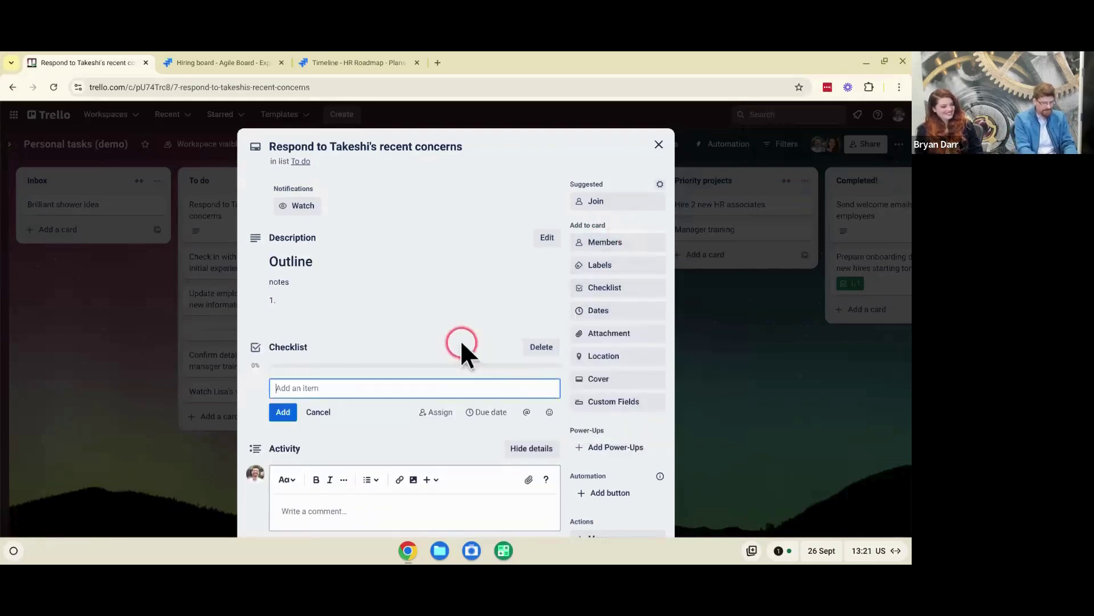
pyautogui.write('Item 1')
pyautogui.press('Return')
pyautogui.write('Item 2')
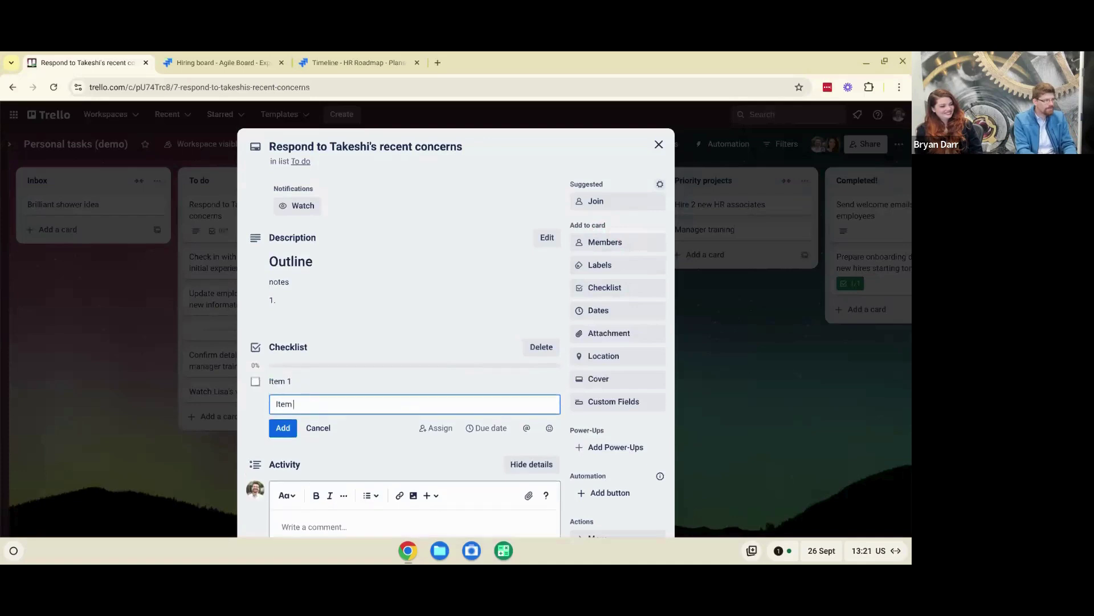
pyautogui.press('Return')
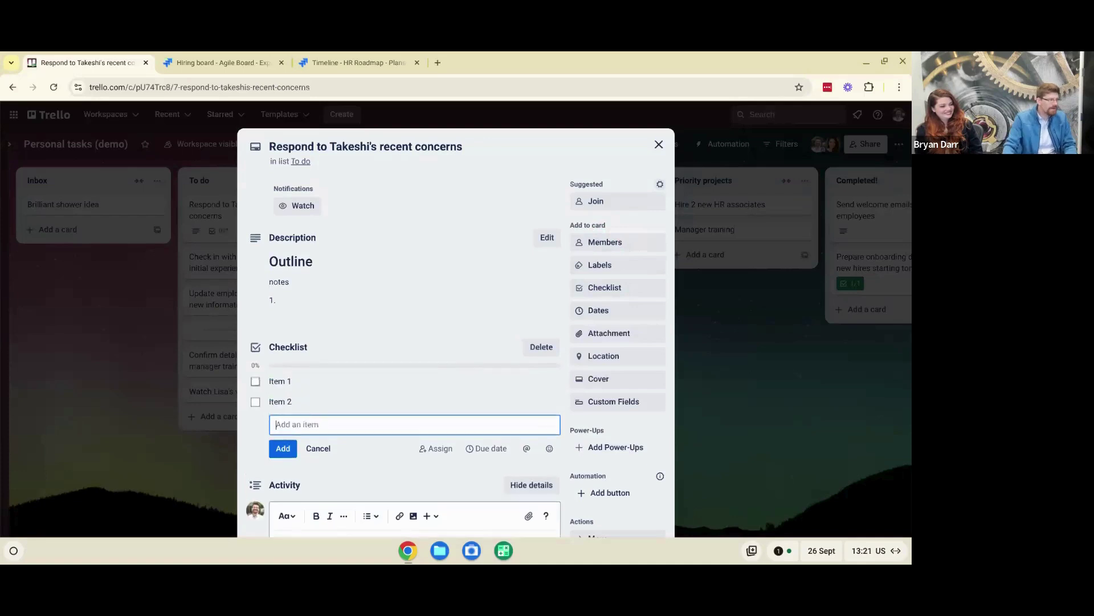
pyautogui.click(257, 402)
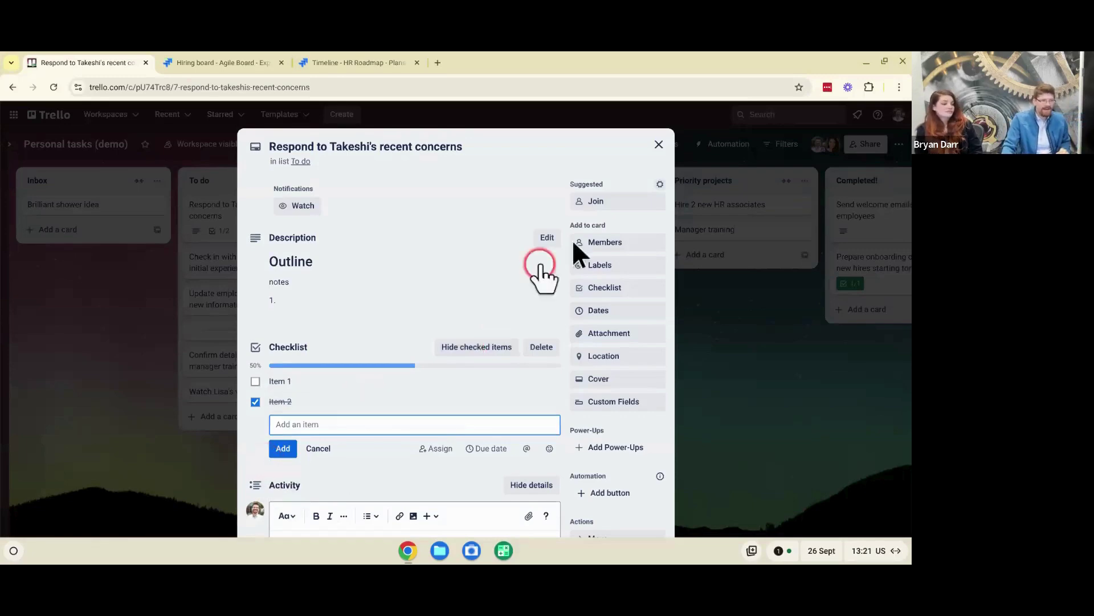
# Examine the card's due date and reminder options and its suggested custom fields without saving anything
pyautogui.click(599, 265)
pyautogui.click(605, 309)
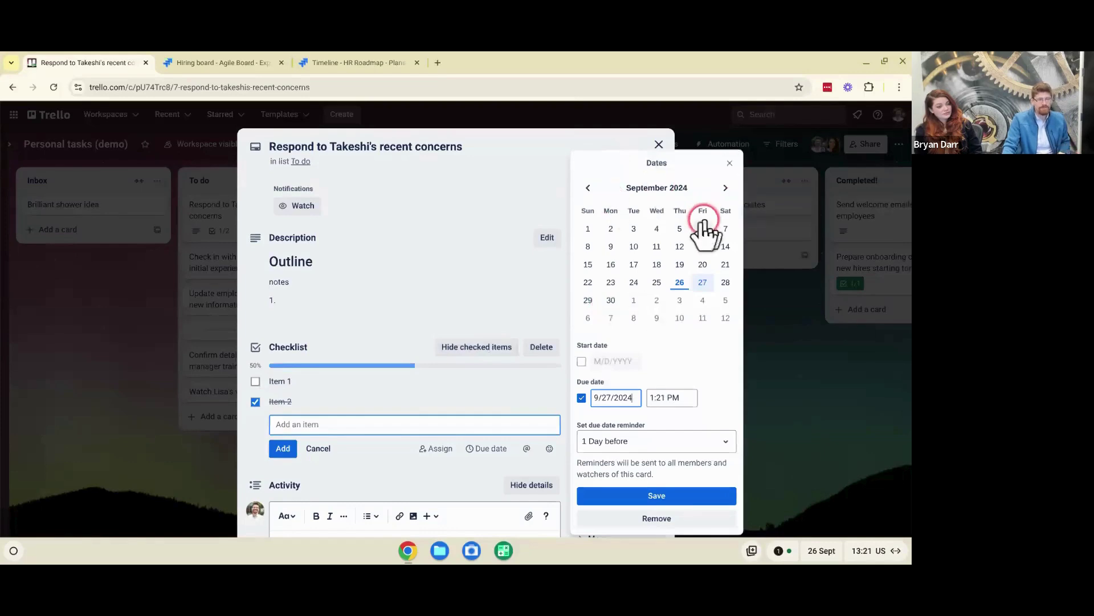
pyautogui.click(627, 444)
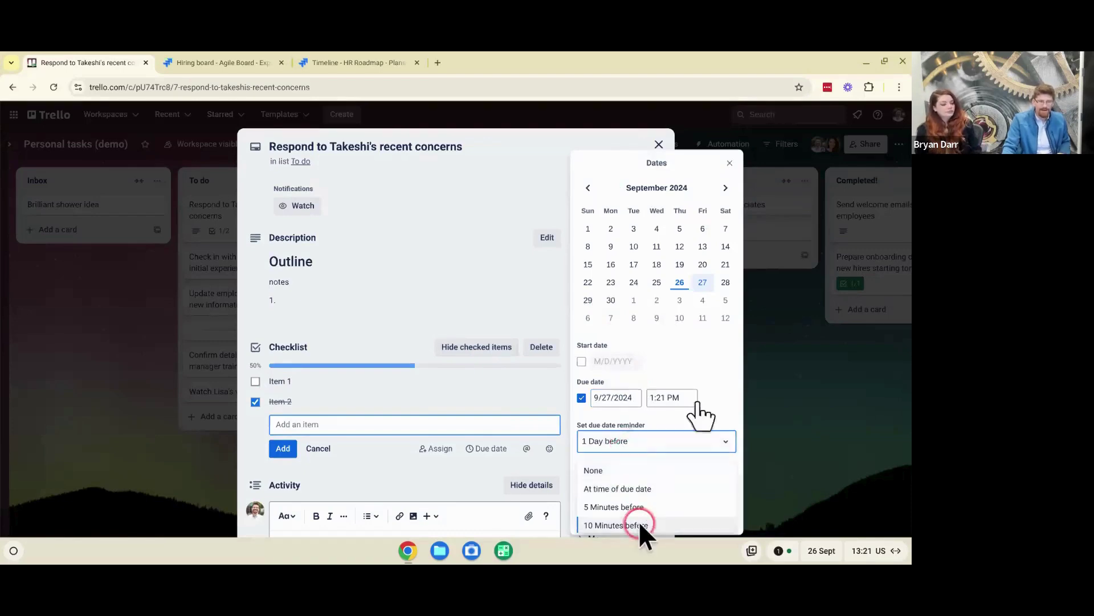
pyautogui.click(705, 384)
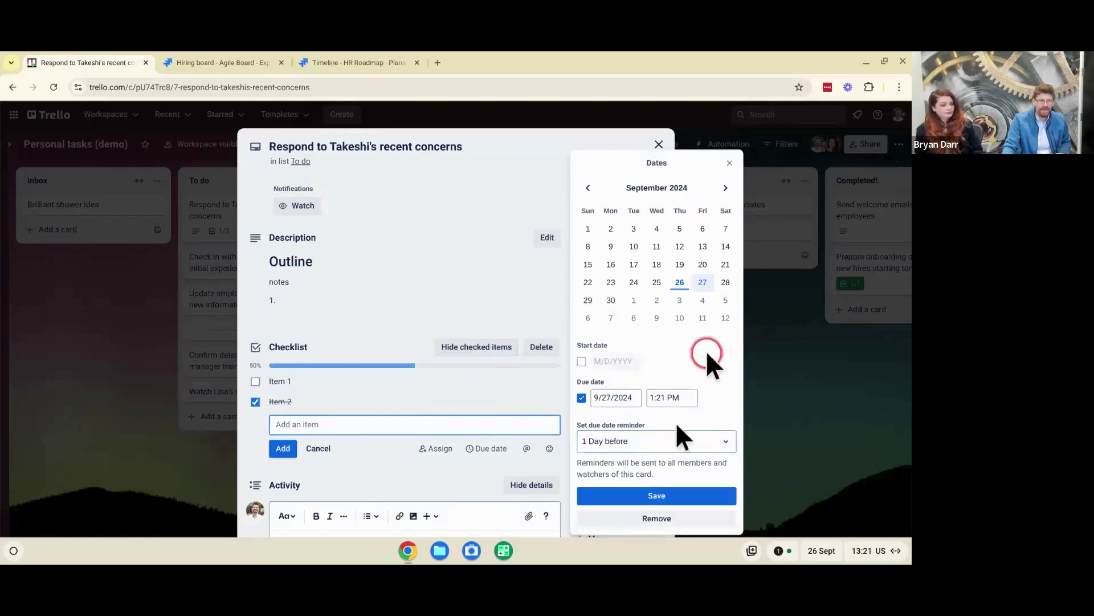
pyautogui.click(730, 164)
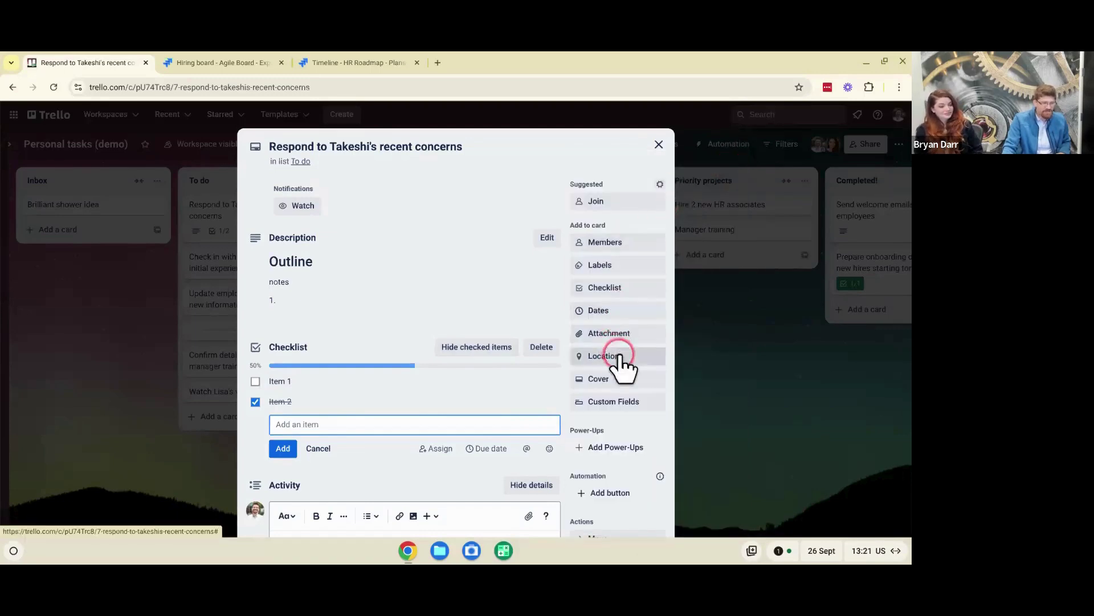
pyautogui.click(611, 402)
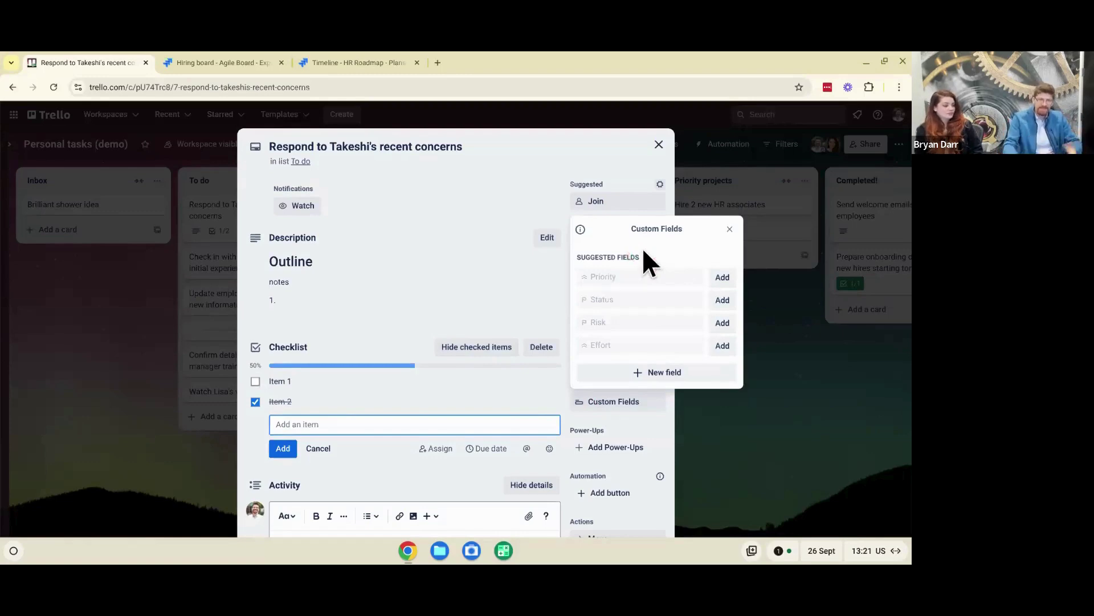
pyautogui.click(729, 229)
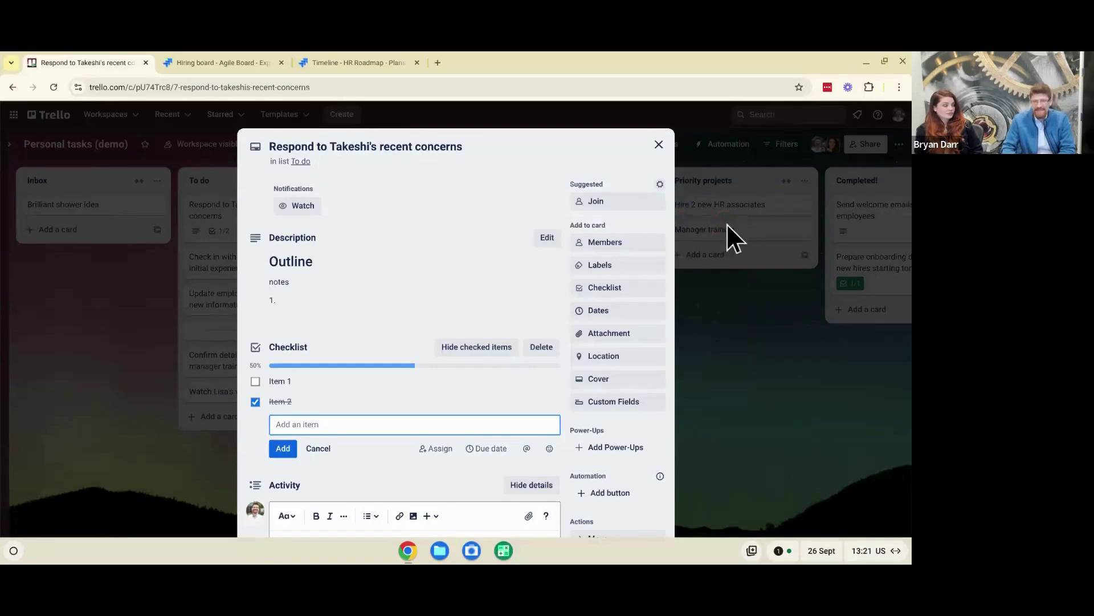
pyautogui.click(737, 267)
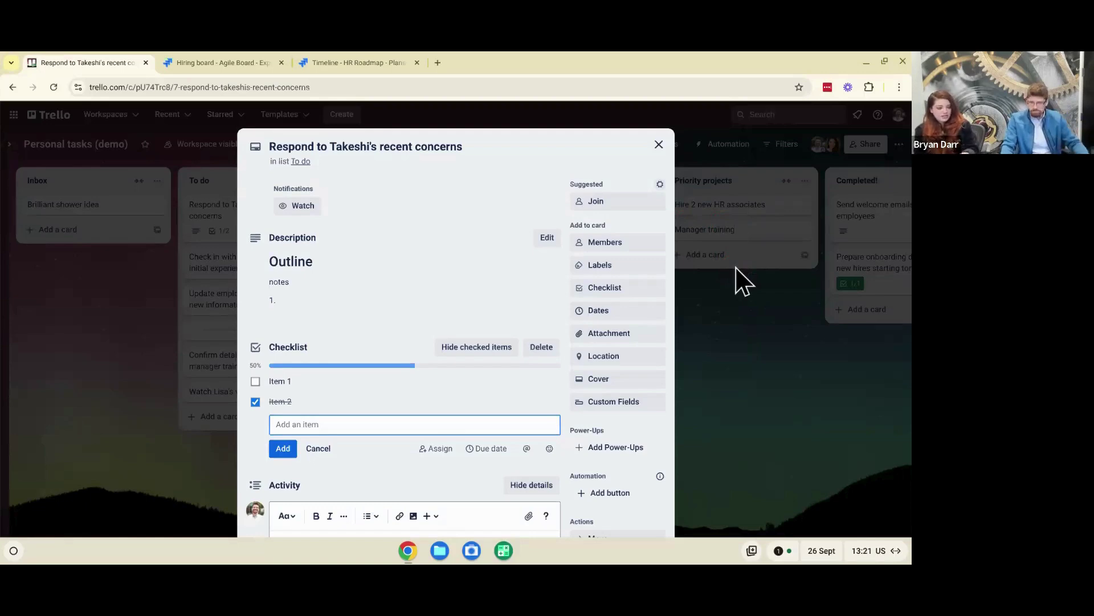
pyautogui.moveTo(758, 306); pyautogui.dragTo(907, 336)
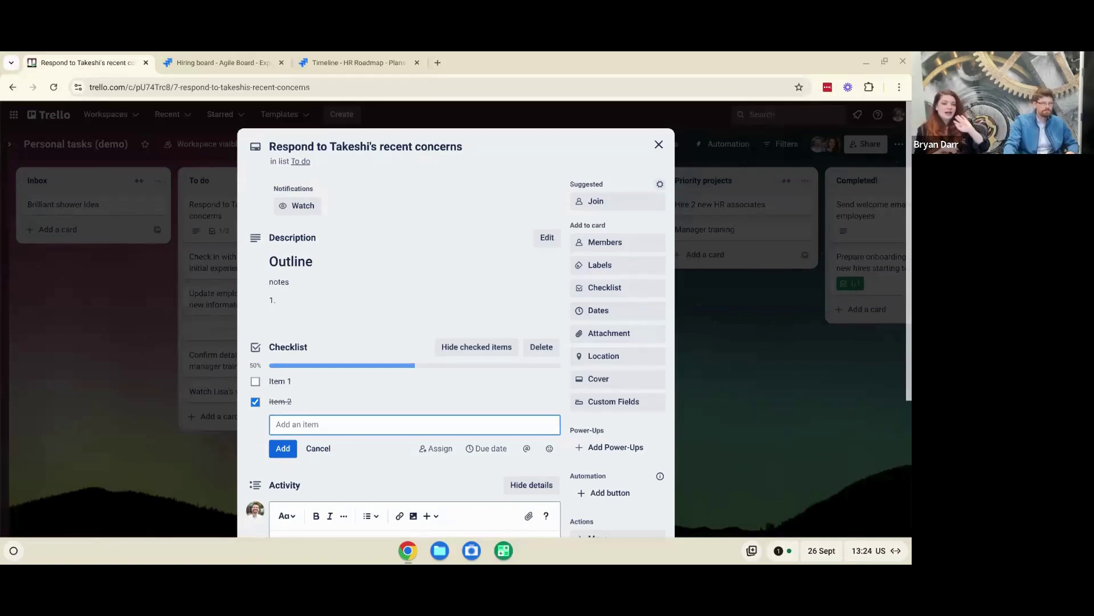
# Close the card and briefly view a board member's profile summary
pyautogui.click(875, 380)
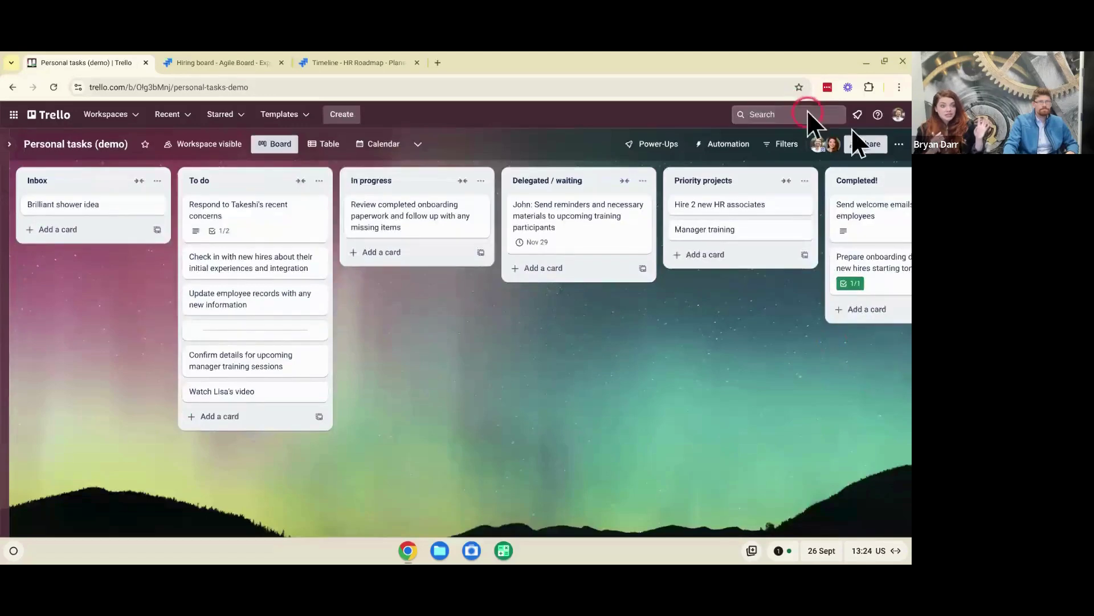
pyautogui.click(826, 138)
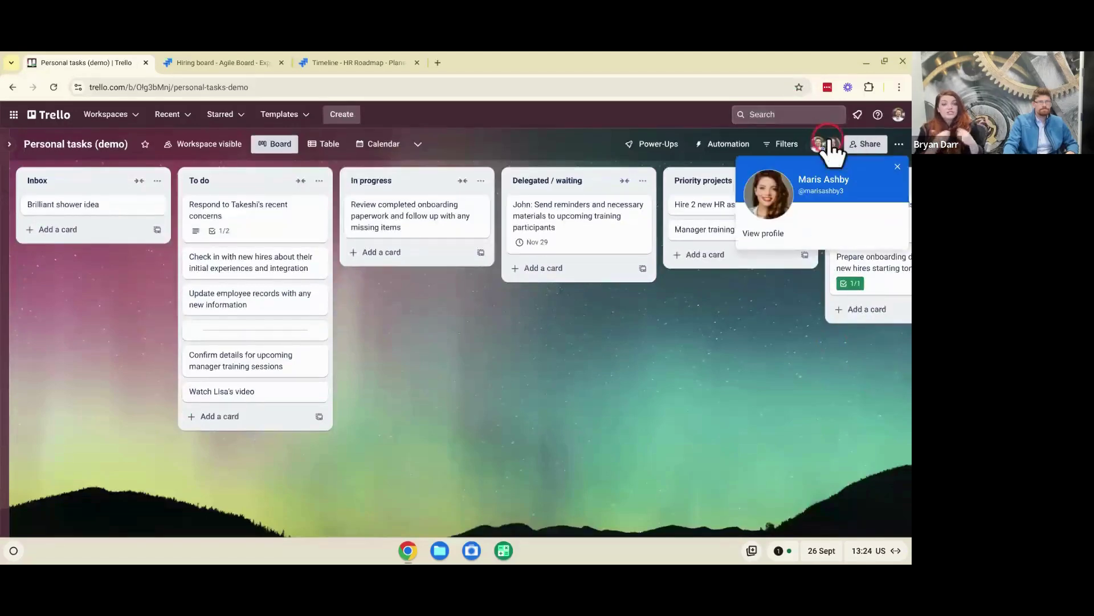
pyautogui.click(822, 136)
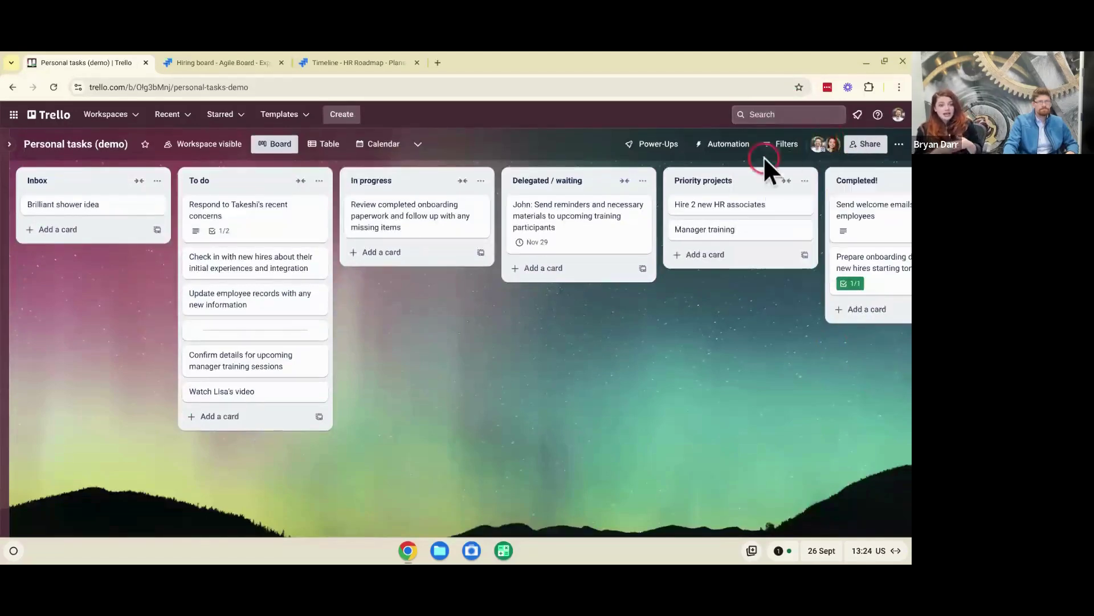
# Examine the board's sharing options and member roles, and close the sharing dialog without inviting anyone
pyautogui.click(824, 164)
pyautogui.click(863, 144)
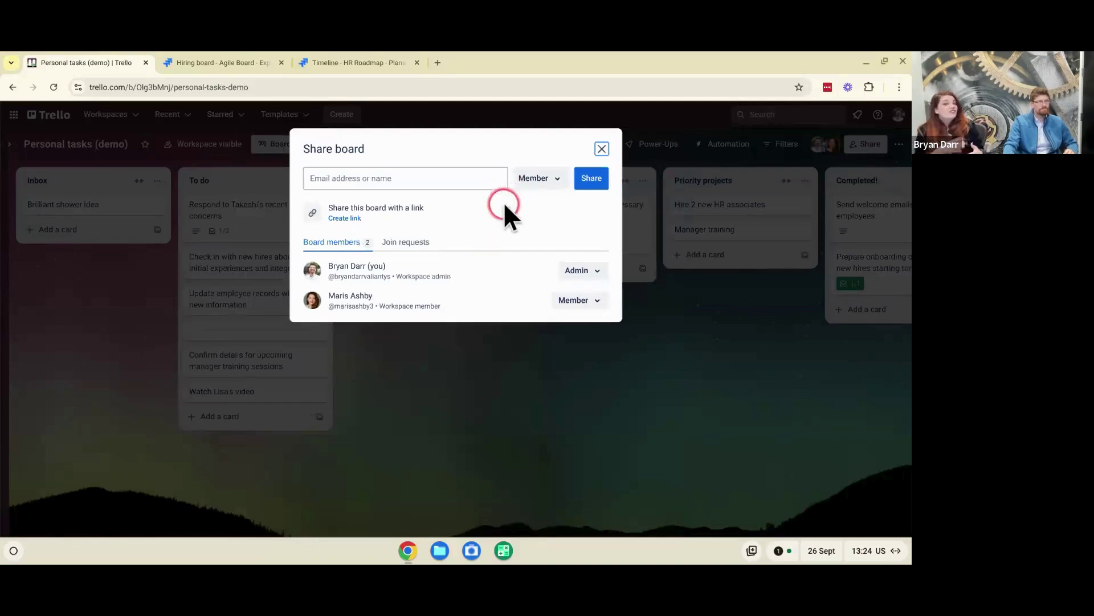
pyautogui.click(602, 148)
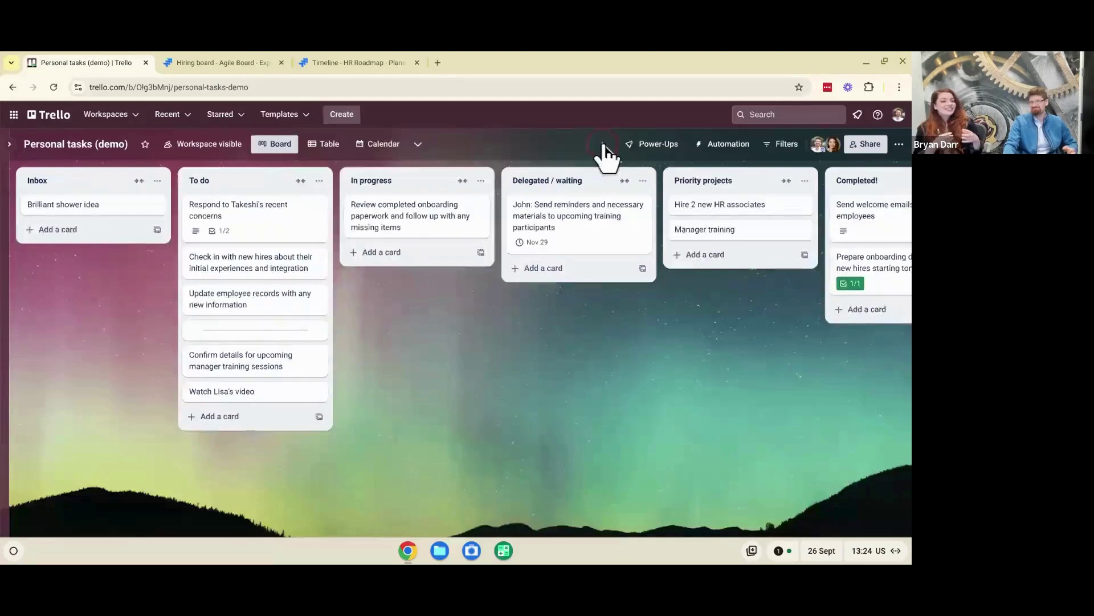
pyautogui.click(899, 144)
pyautogui.click(895, 146)
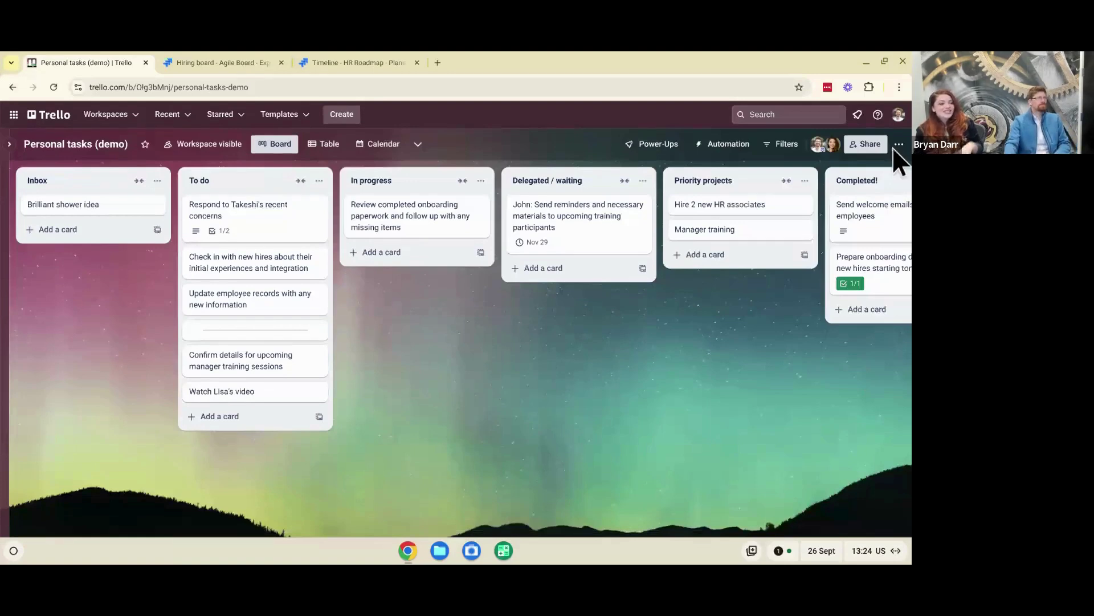
# Examine the board's Private, Workspace, Organization and Public visibility options, and close them without changing the setting
pyautogui.click(188, 151)
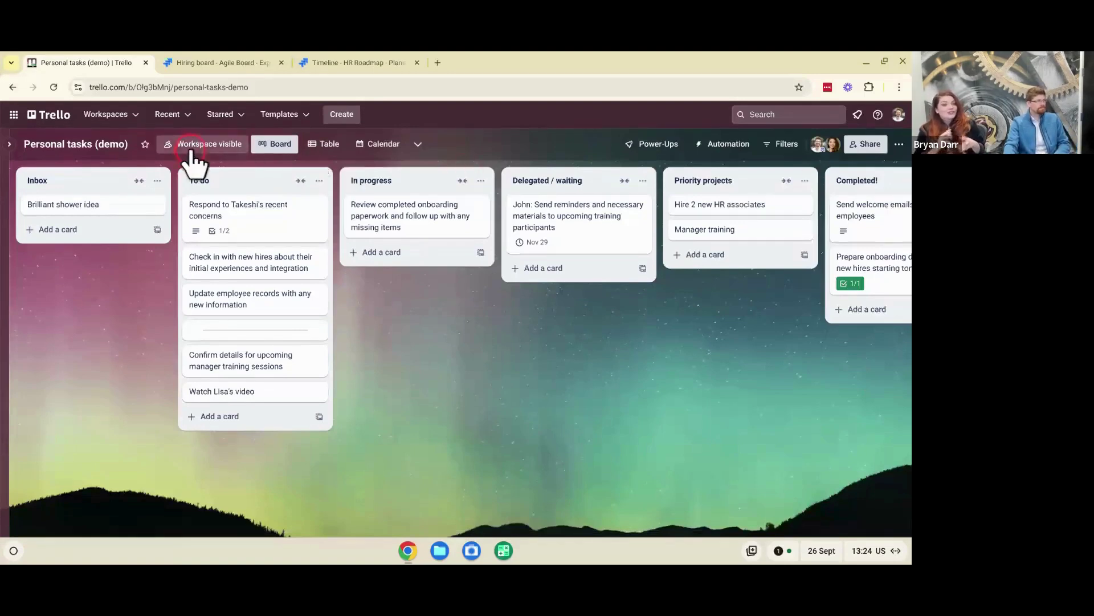
pyautogui.click(316, 201)
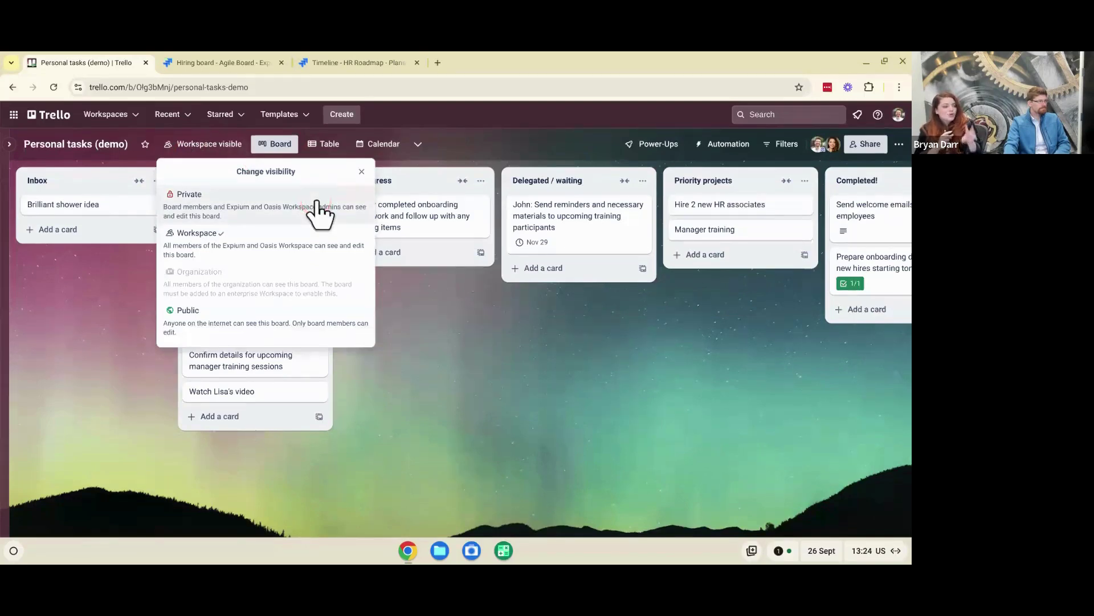
pyautogui.click(289, 258)
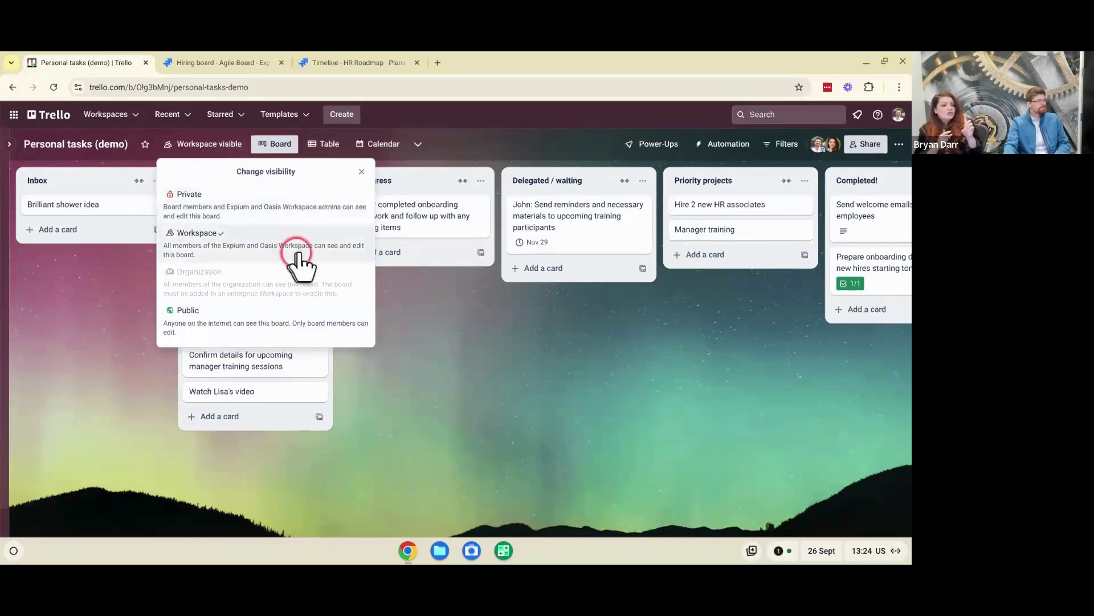
pyautogui.click(330, 219)
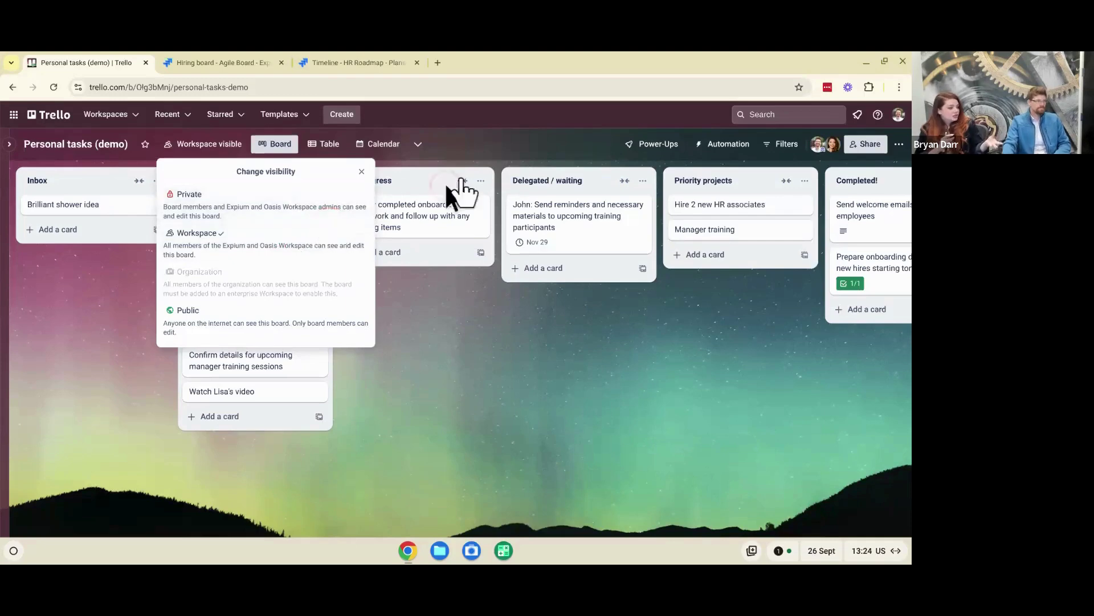
pyautogui.click(466, 446)
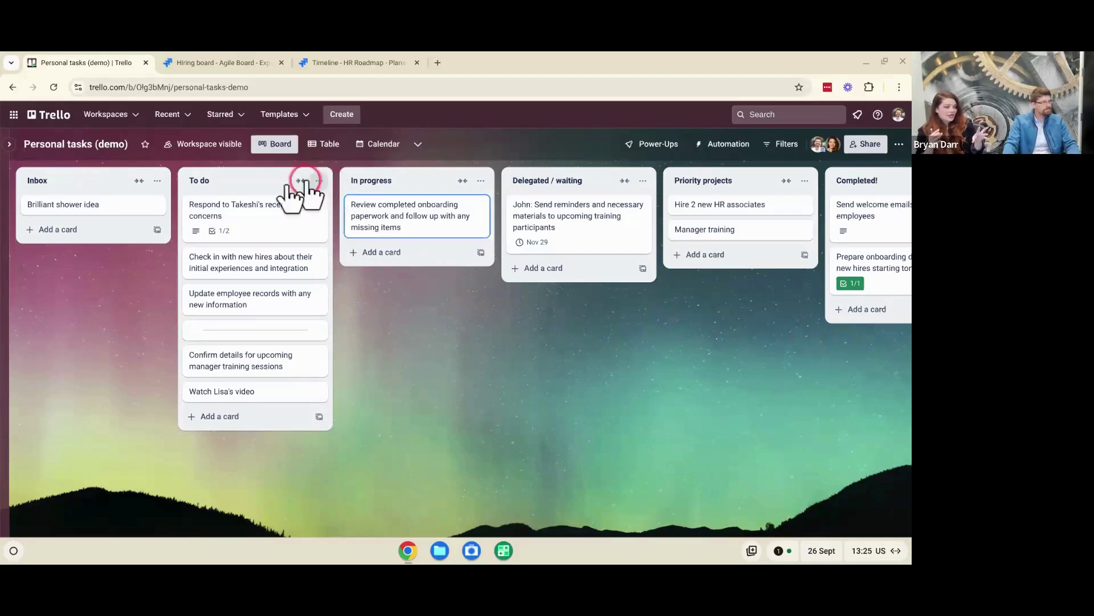
# Draft a comment on the Respond to Takeshi's recent concerns card mentioning a board member with "Can I help with this?", and close the card unsaved
pyautogui.click(273, 214)
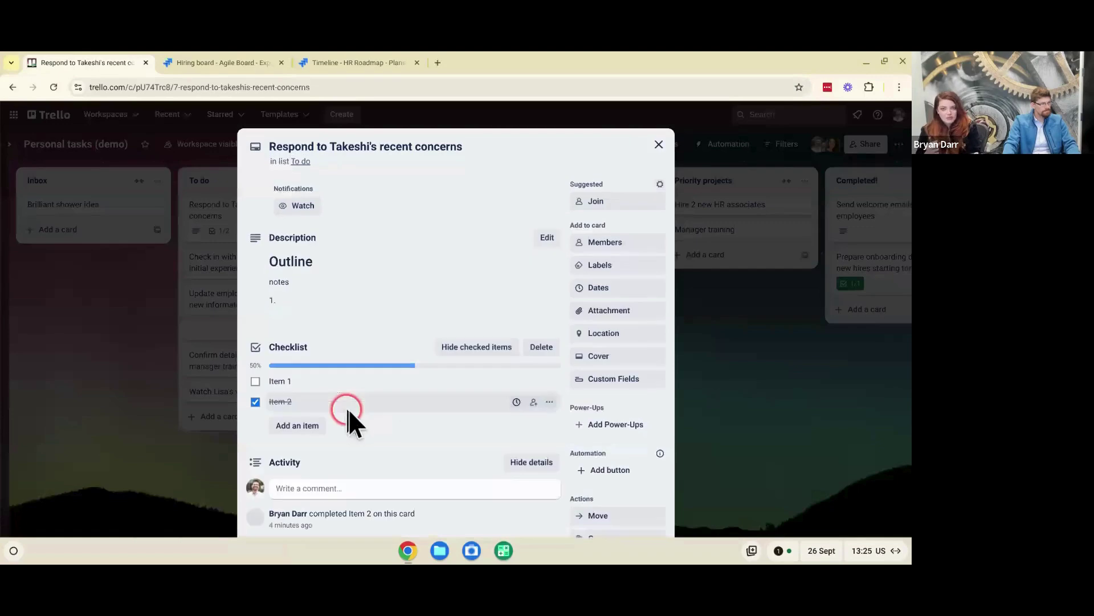
pyautogui.click(385, 487)
pyautogui.write('@maris')
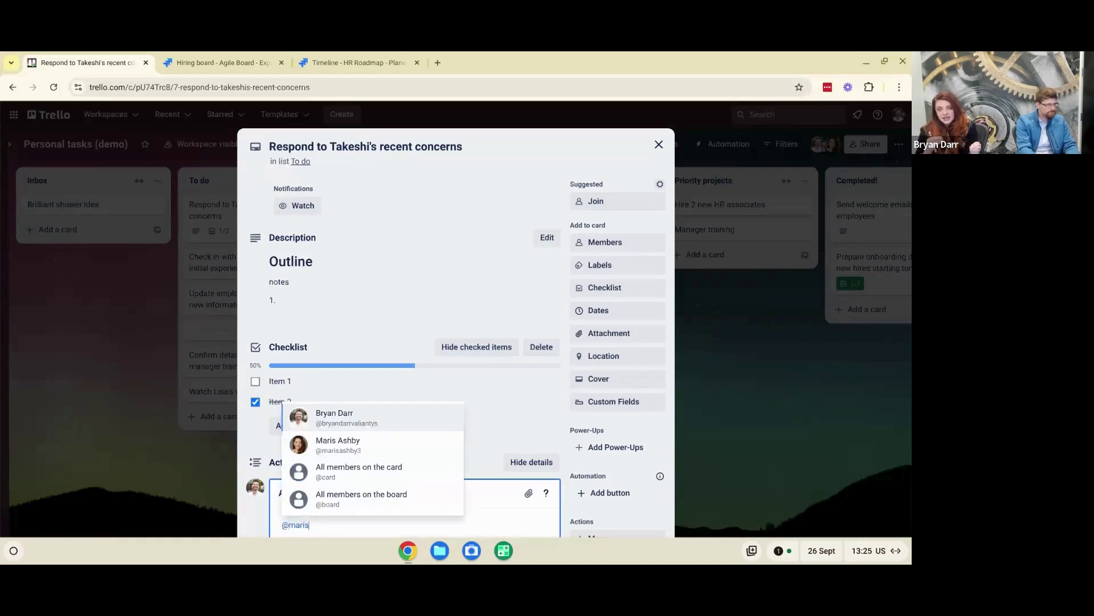
pyautogui.press('Return')
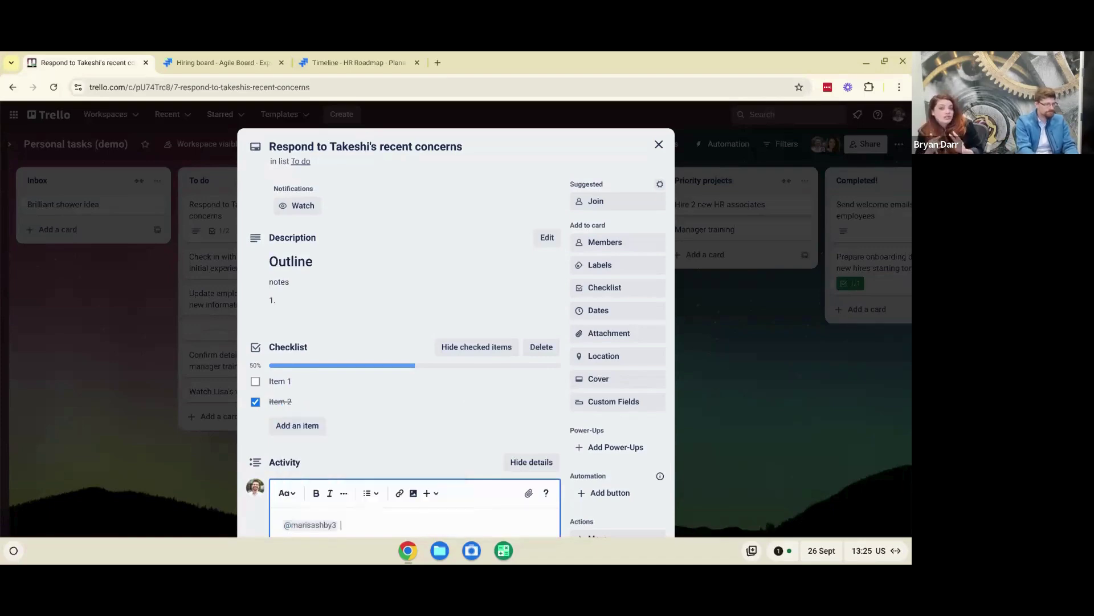
pyautogui.write('Can I help with ')
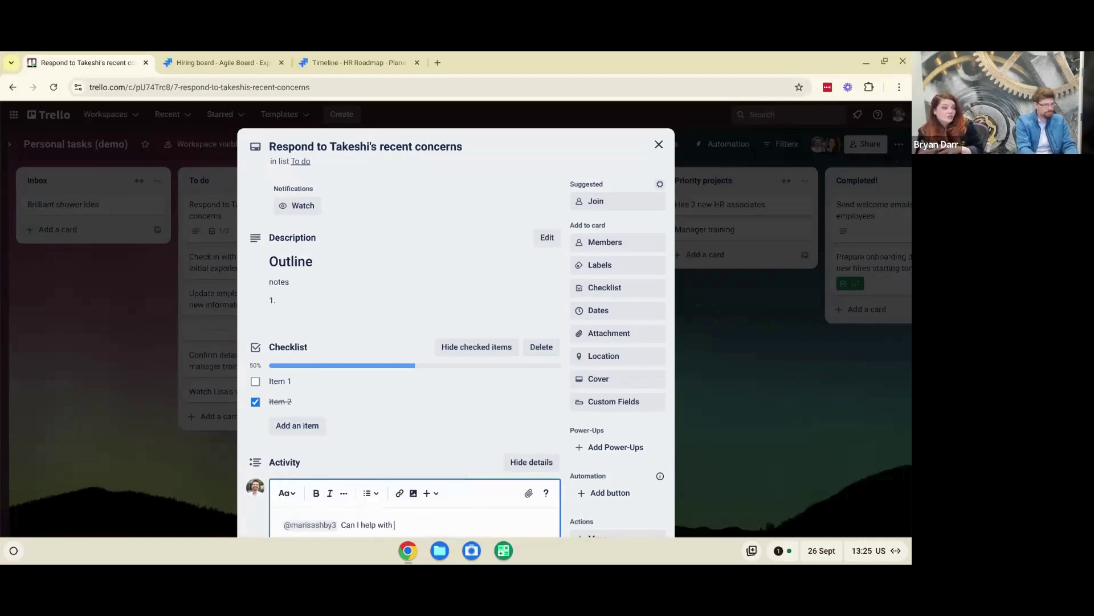
pyautogui.write('this?')
pyautogui.scroll(-3, 293, 406)
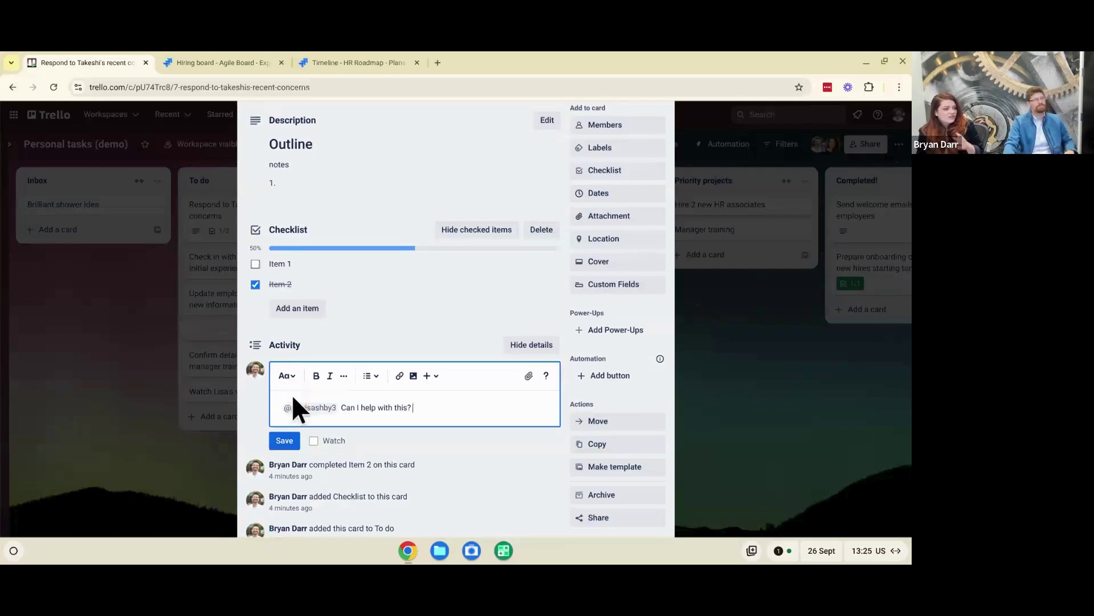
pyautogui.click(447, 428)
pyautogui.click(559, 423)
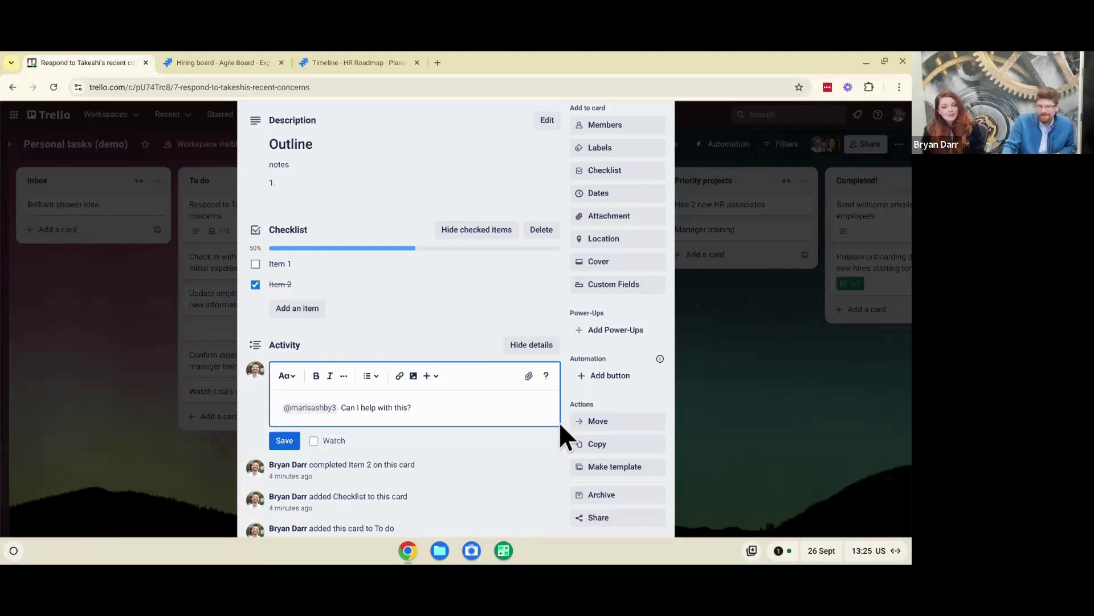
pyautogui.click(717, 411)
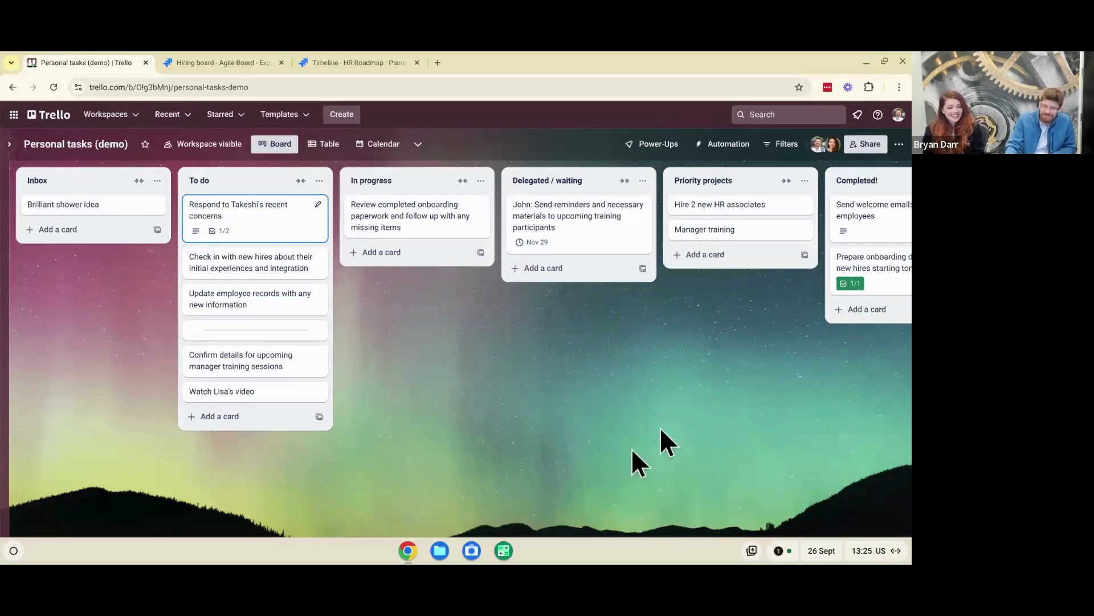
pyautogui.click(625, 401)
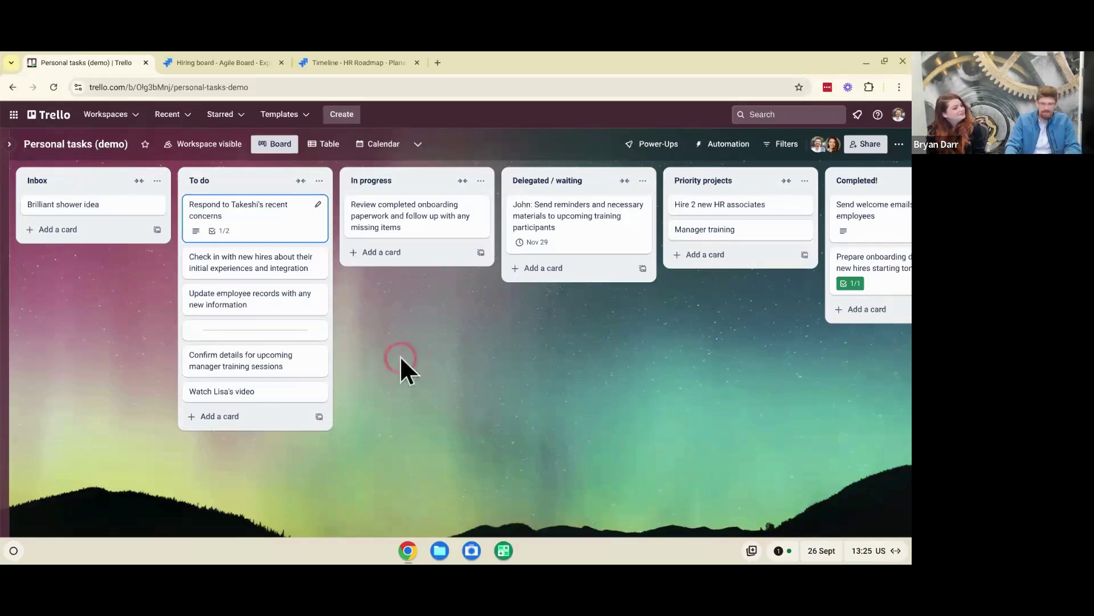
pyautogui.click(401, 314)
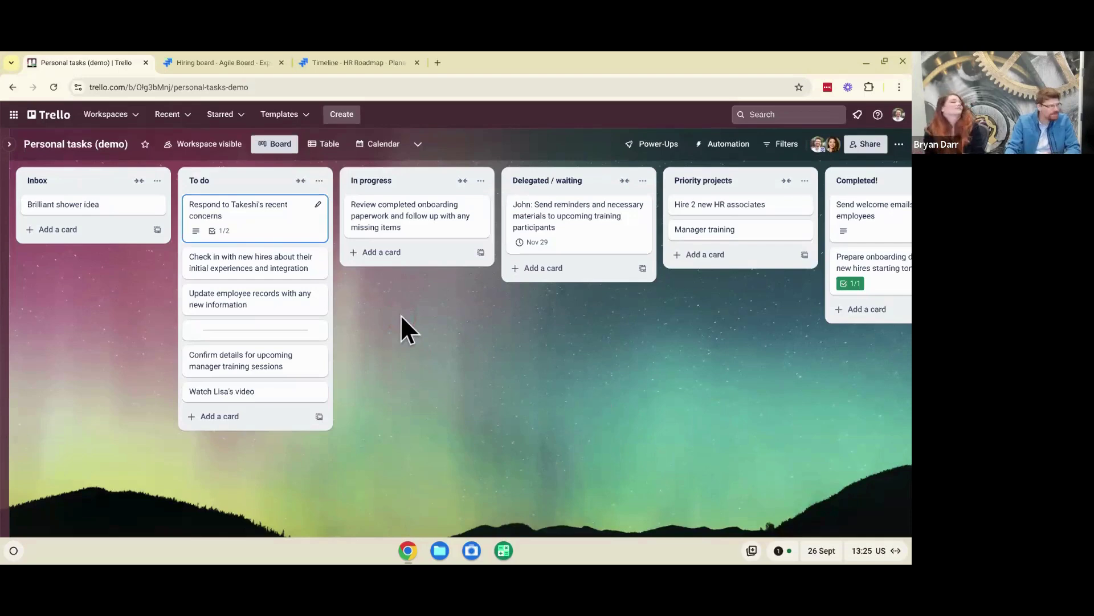
pyautogui.click(86, 190)
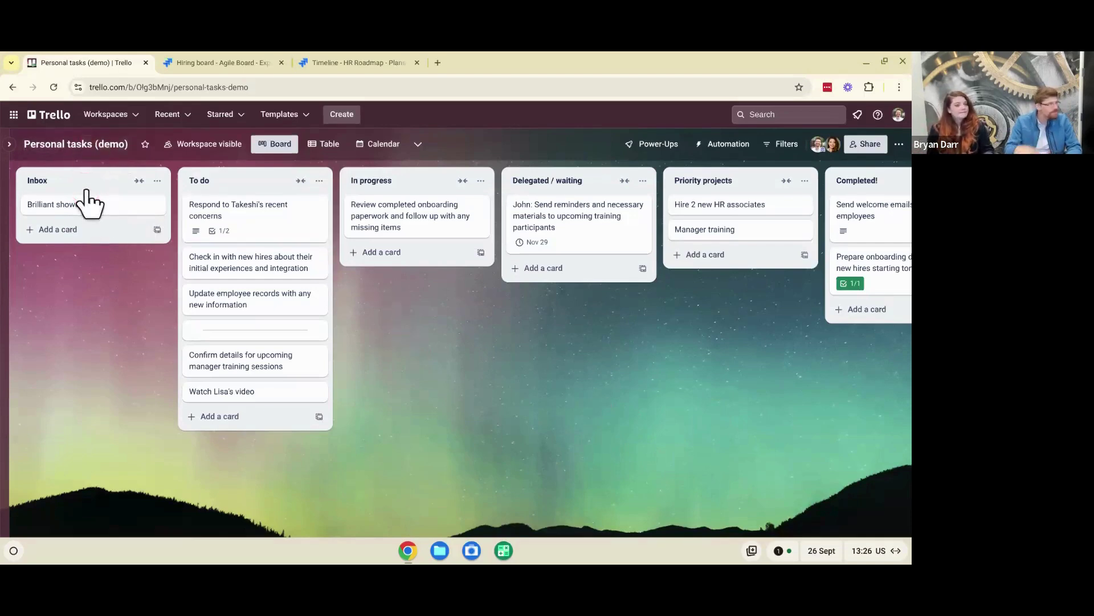
pyautogui.click(86, 315)
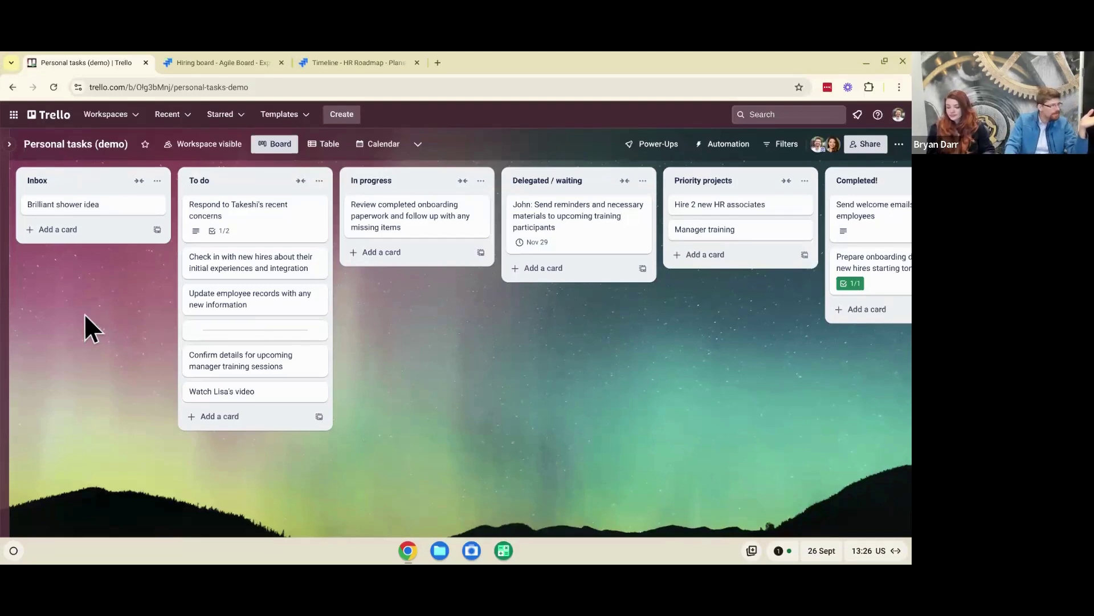
pyautogui.click(90, 203)
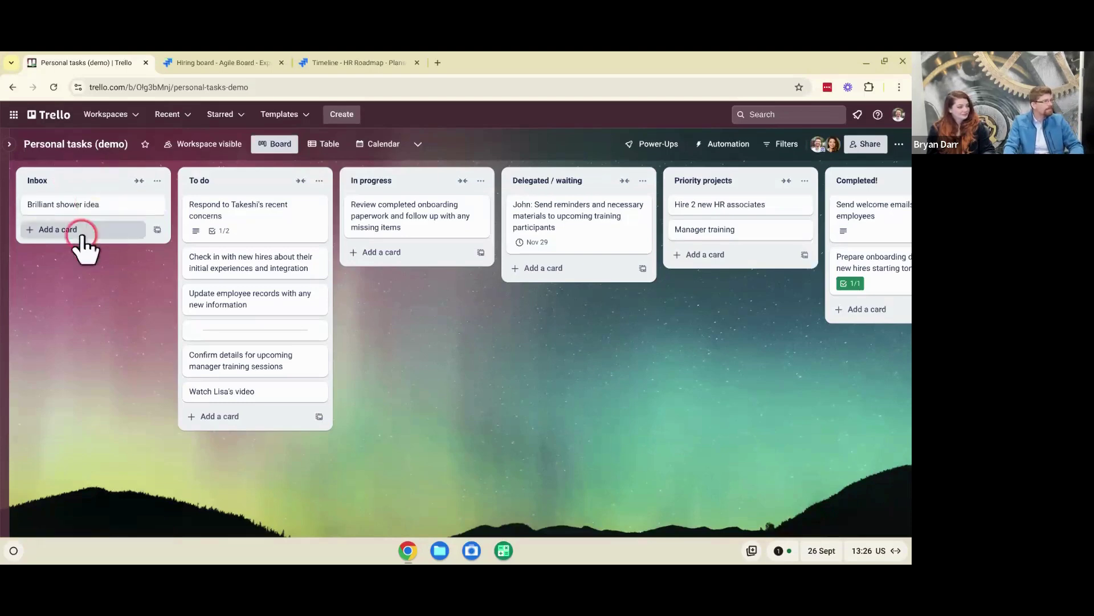
# Add a card named "GH: Talk about X" to the Inbox list
pyautogui.click(82, 231)
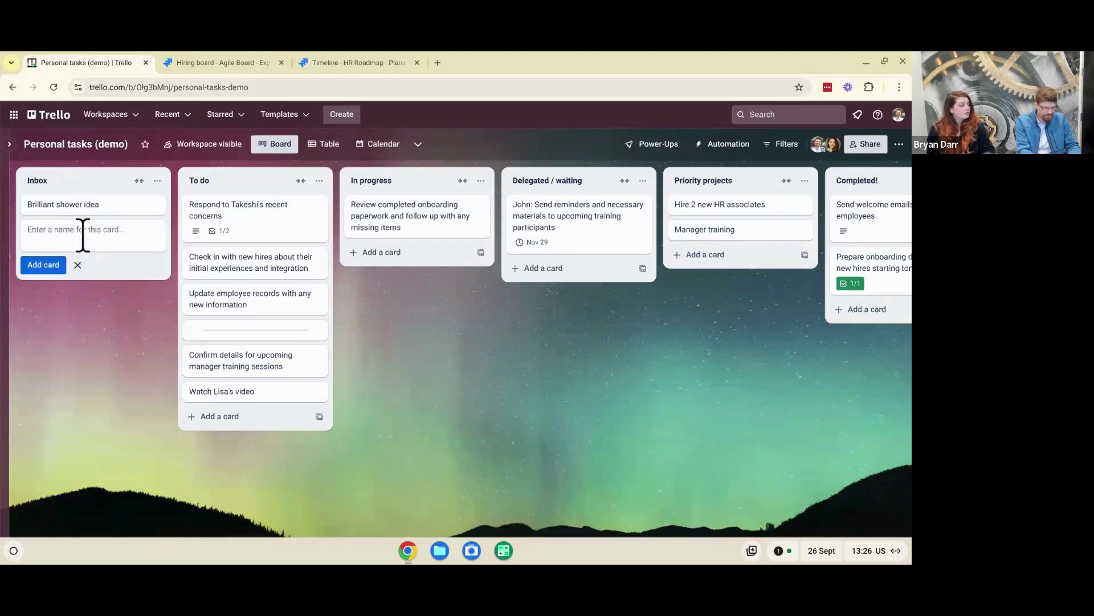
pyautogui.write('GH:')
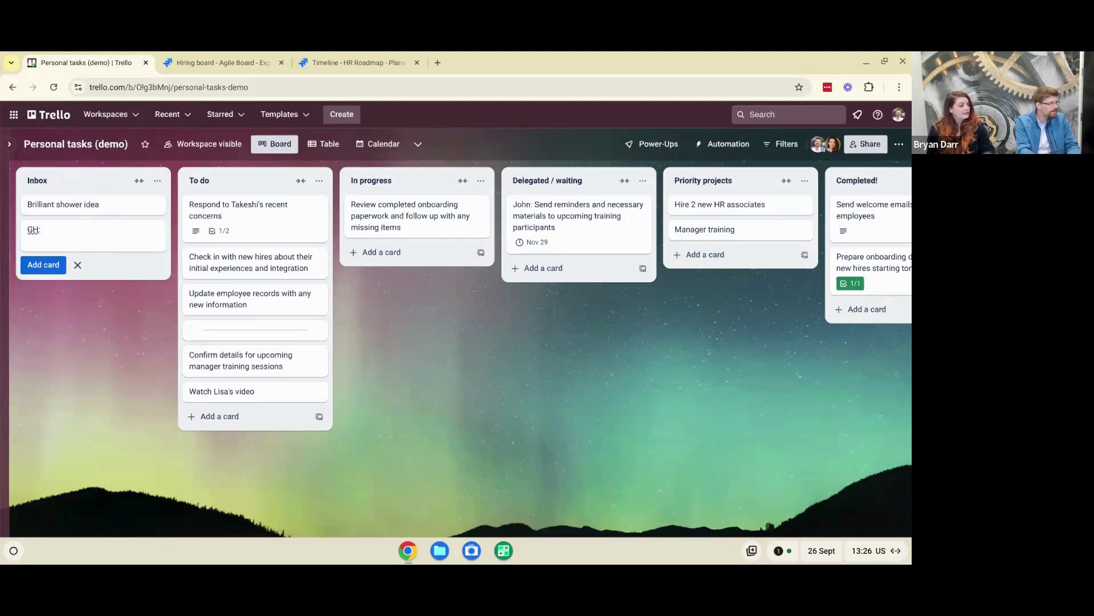
pyautogui.write(' Talk about')
pyautogui.press('Return')
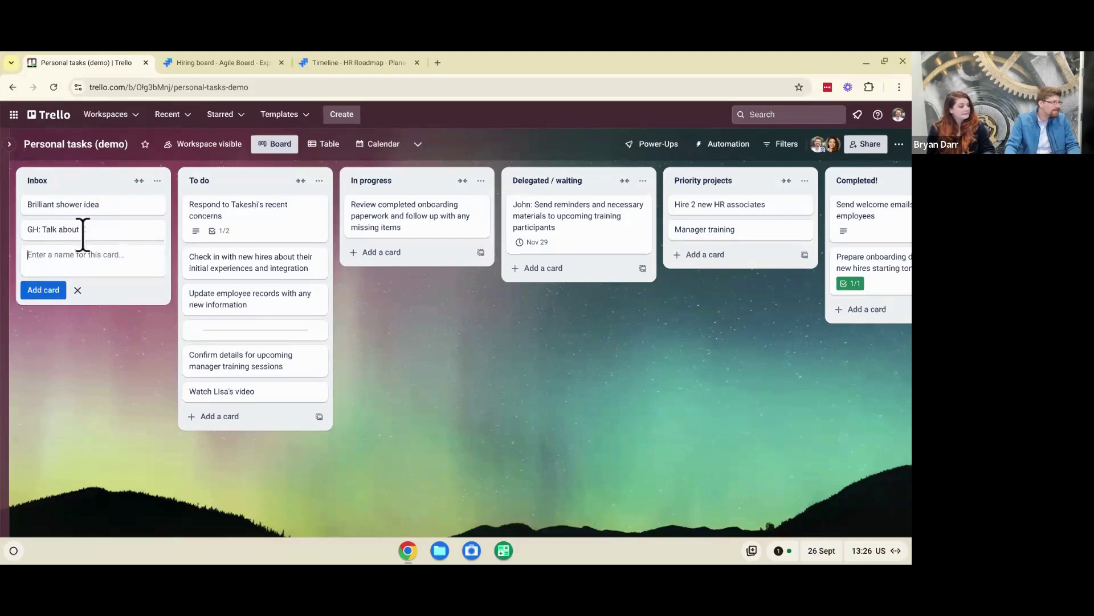
pyautogui.moveTo(48, 228); pyautogui.dragTo(49, 229)
# Open the "GH: Talk about X" card, start a bulleted list in its description, and close the card without saving
pyautogui.click(132, 224)
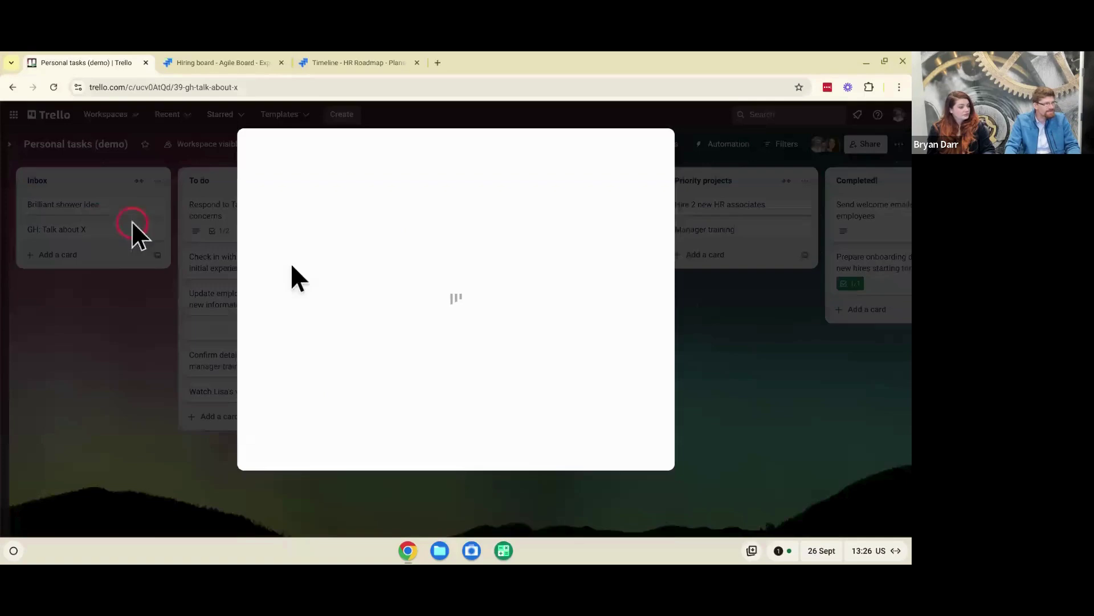
pyautogui.click(348, 277)
pyautogui.click(365, 312)
pyautogui.write('-')
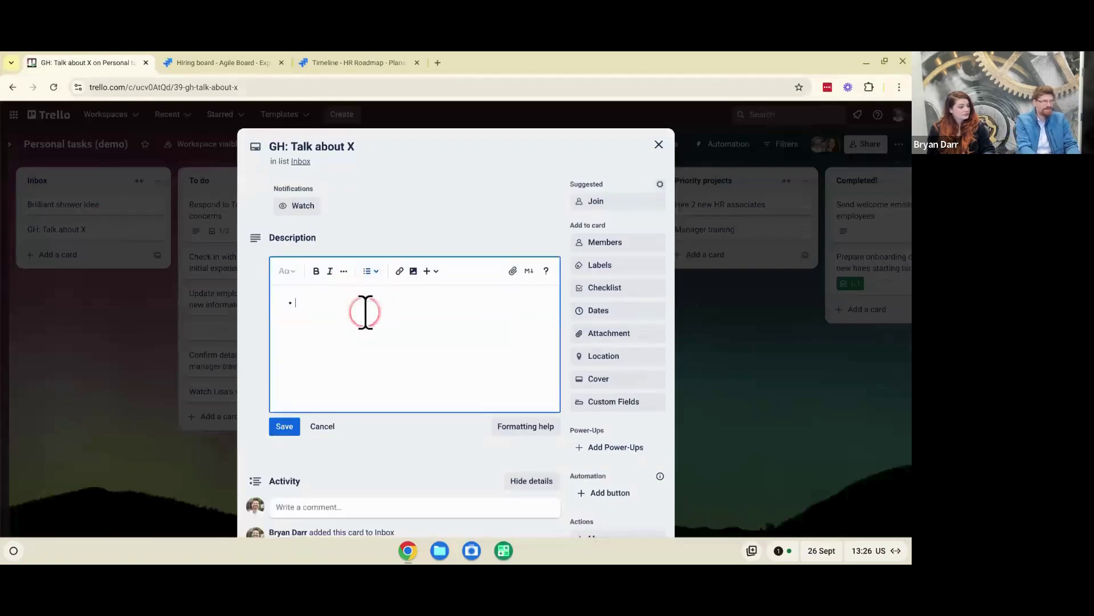
pyautogui.press('Escape')
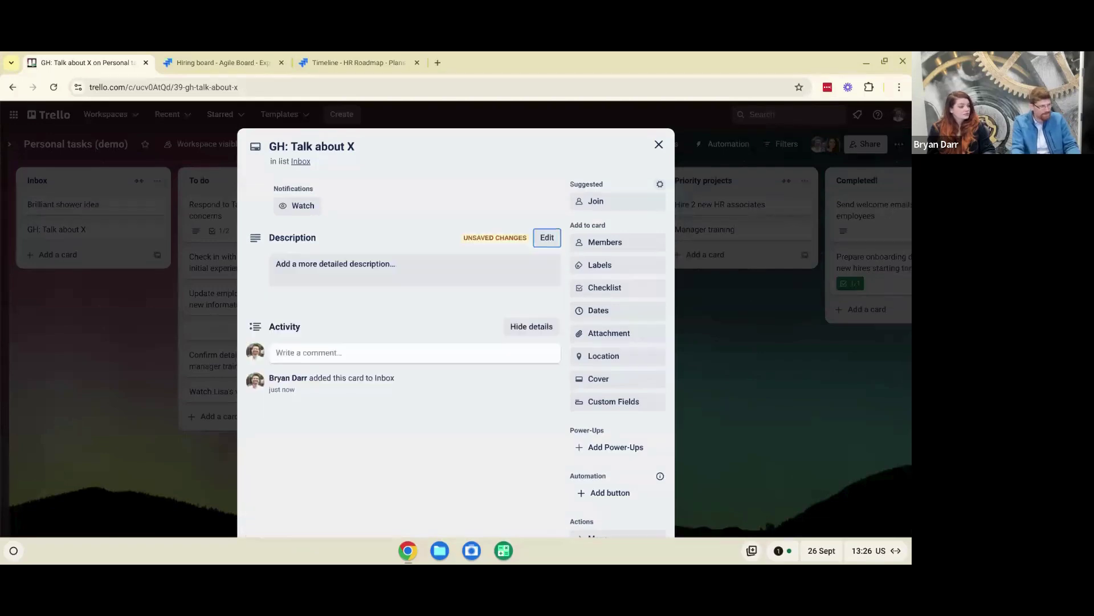
pyautogui.click(58, 314)
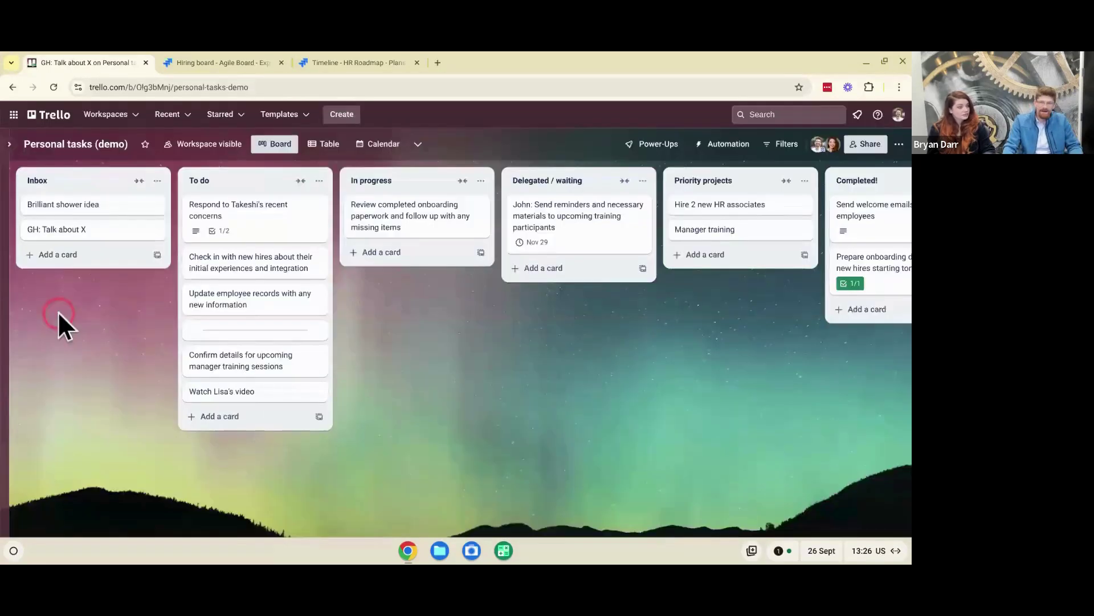
pyautogui.click(281, 322)
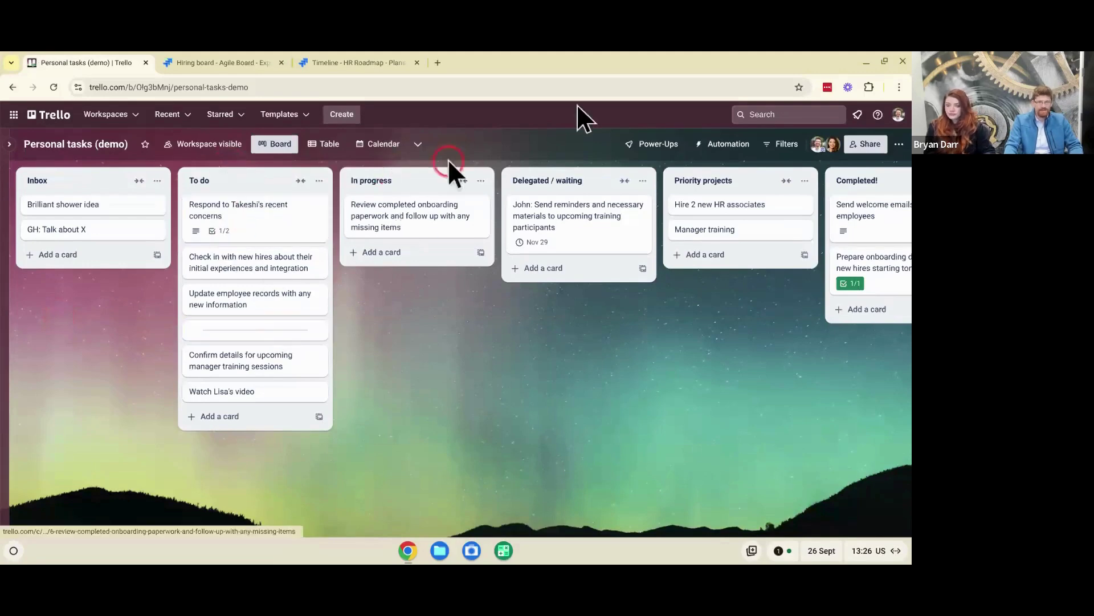
pyautogui.click(856, 295)
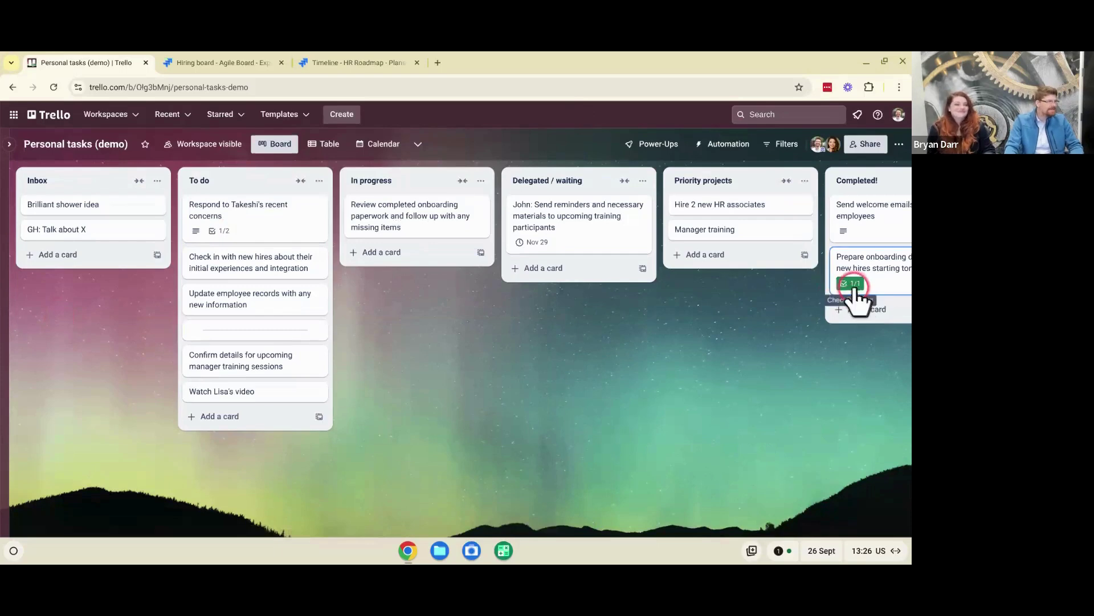
pyautogui.click(357, 312)
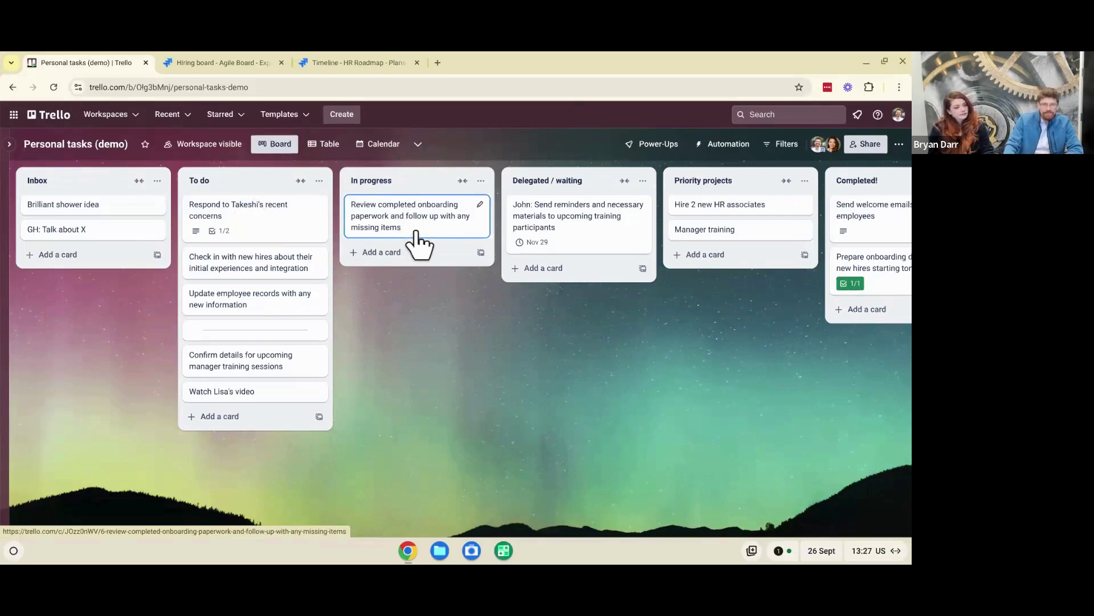
pyautogui.click(863, 198)
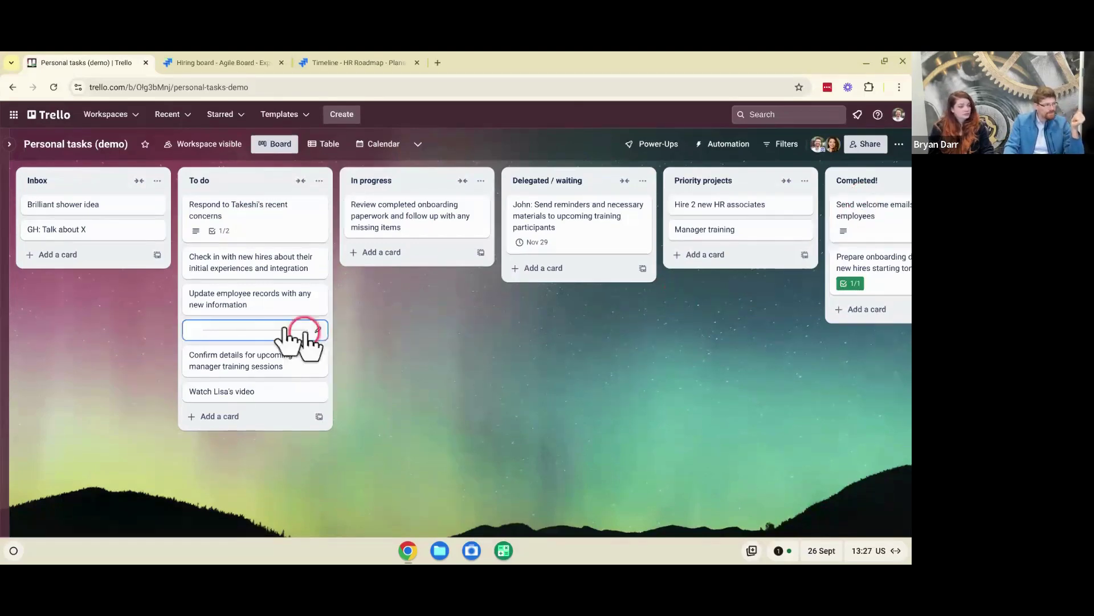
# Add a separator card named "---" at the end of the To do list, and archive that card
pyautogui.click(273, 330)
pyautogui.click(242, 416)
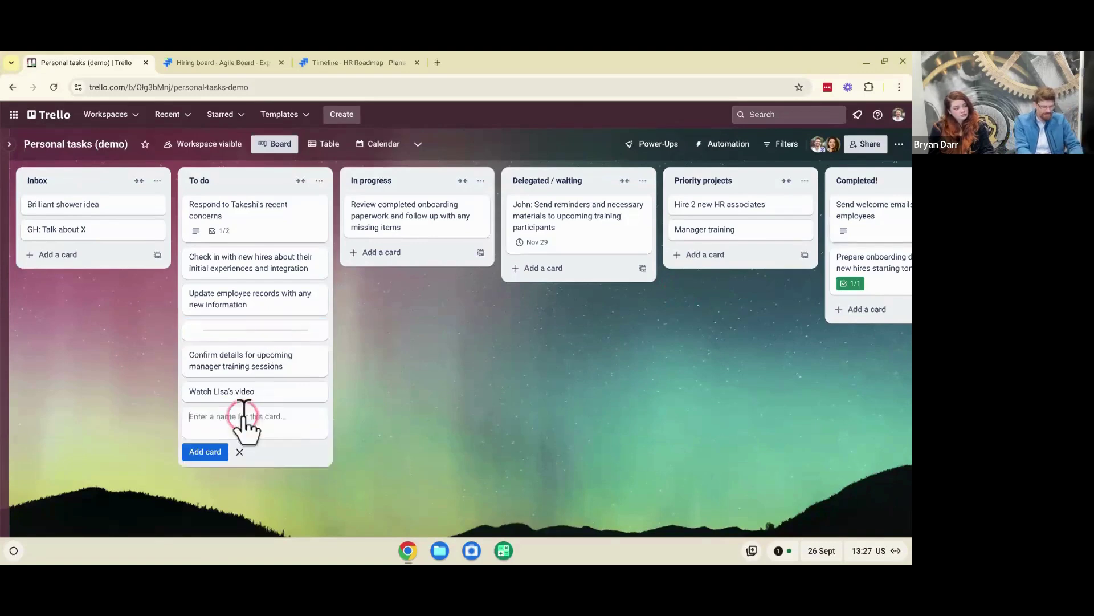
pyautogui.write('---')
pyautogui.press('Return')
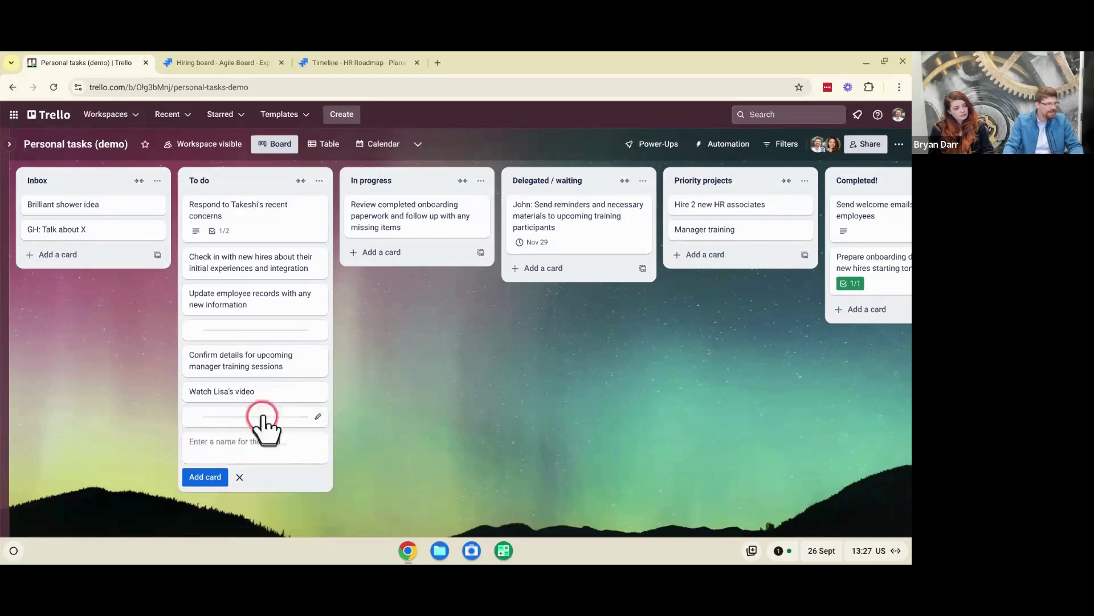
pyautogui.click(415, 410)
pyautogui.press('c')
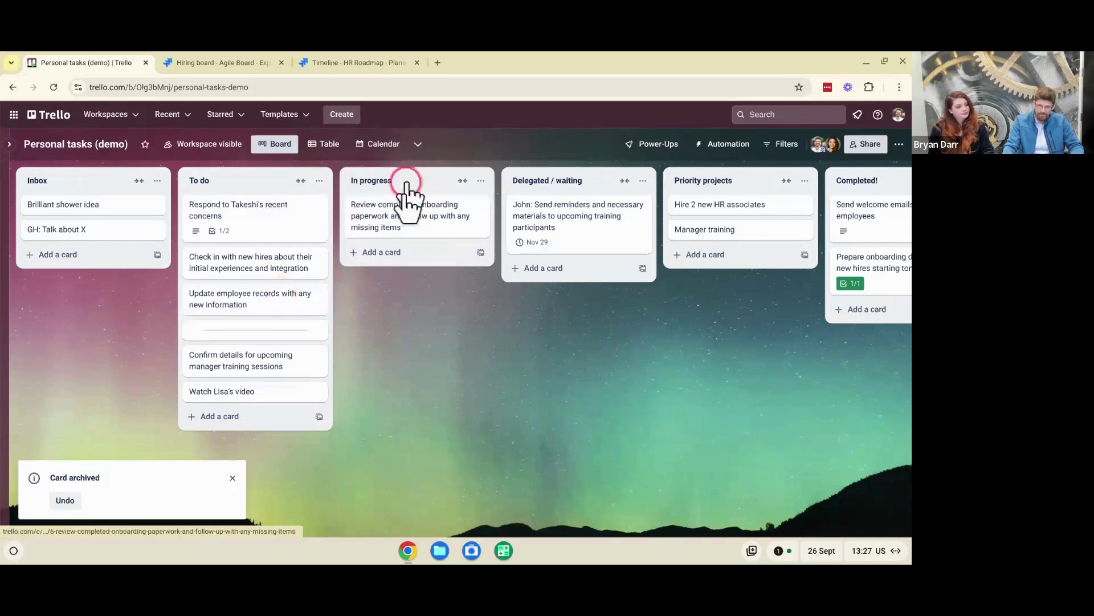
pyautogui.moveTo(282, 342)
pyautogui.mouseDown()
pyautogui.moveTo(289, 264)
pyautogui.moveTo(282, 322)
pyautogui.mouseUp()
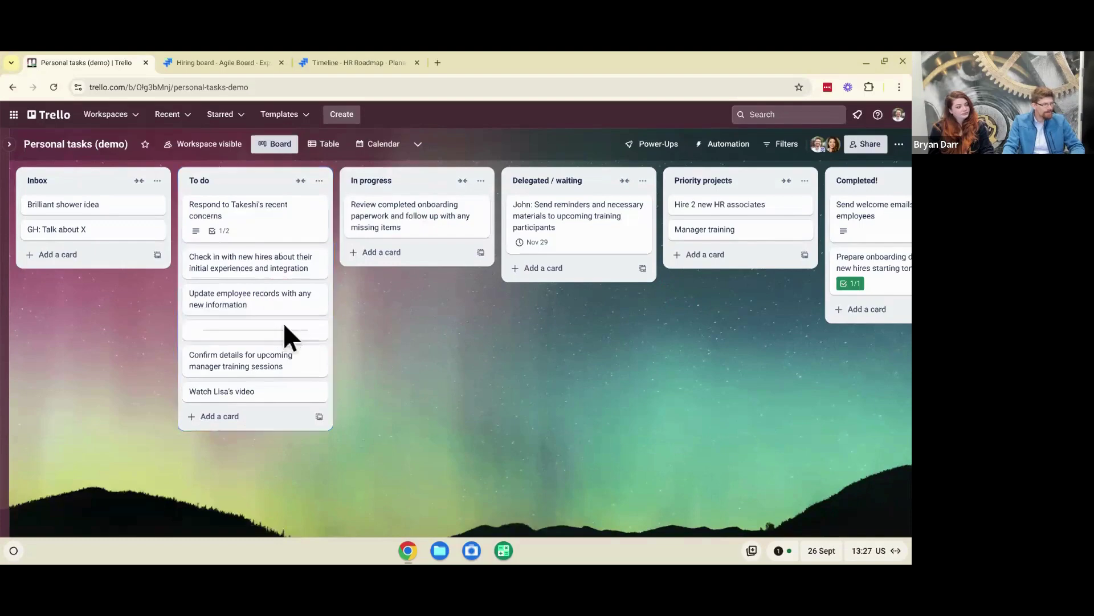
# Move the "Review completed onboarding paperwork and follow up with any missing items" card from In progress to Delegated / waiting
pyautogui.click(244, 356)
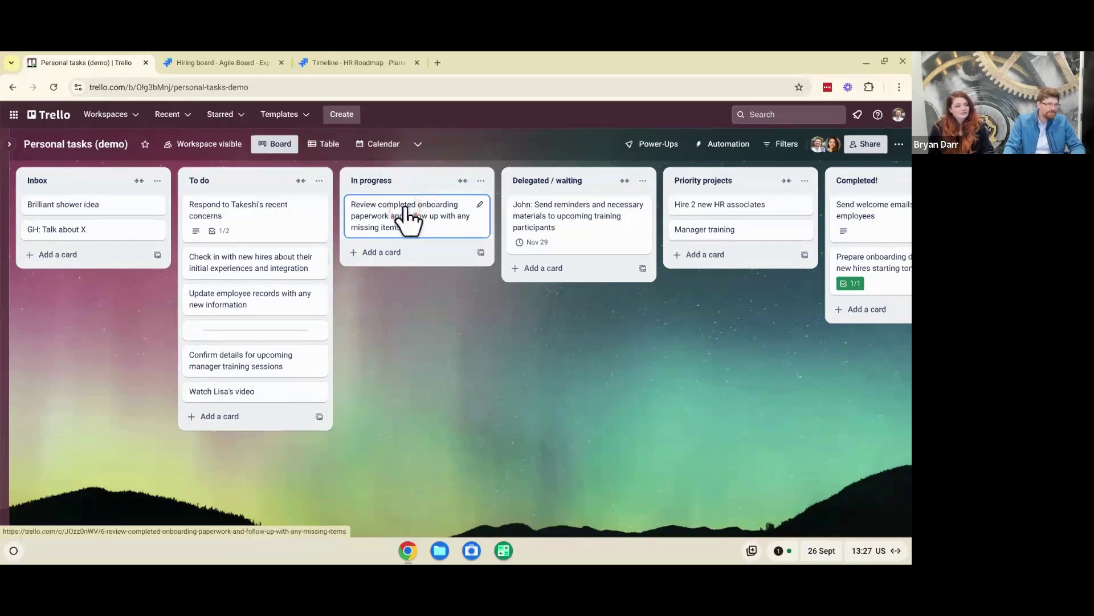
pyautogui.moveTo(406, 216); pyautogui.dragTo(549, 281)
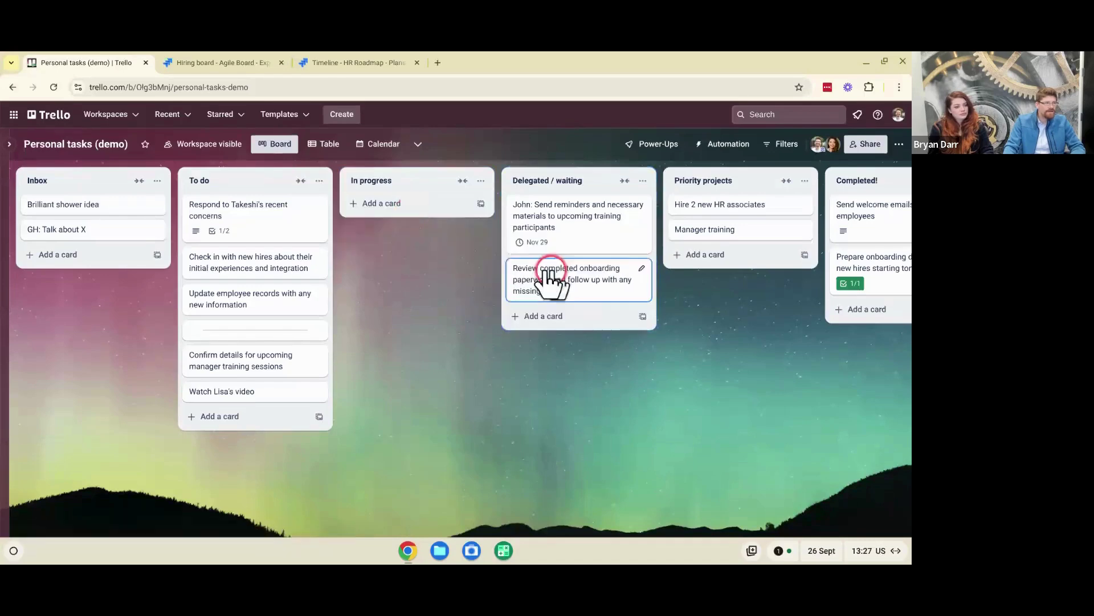
# Prefix the onboarding paperwork card's title with the delegate's first name and a colon, and close the card
pyautogui.click(549, 281)
pyautogui.click(329, 159)
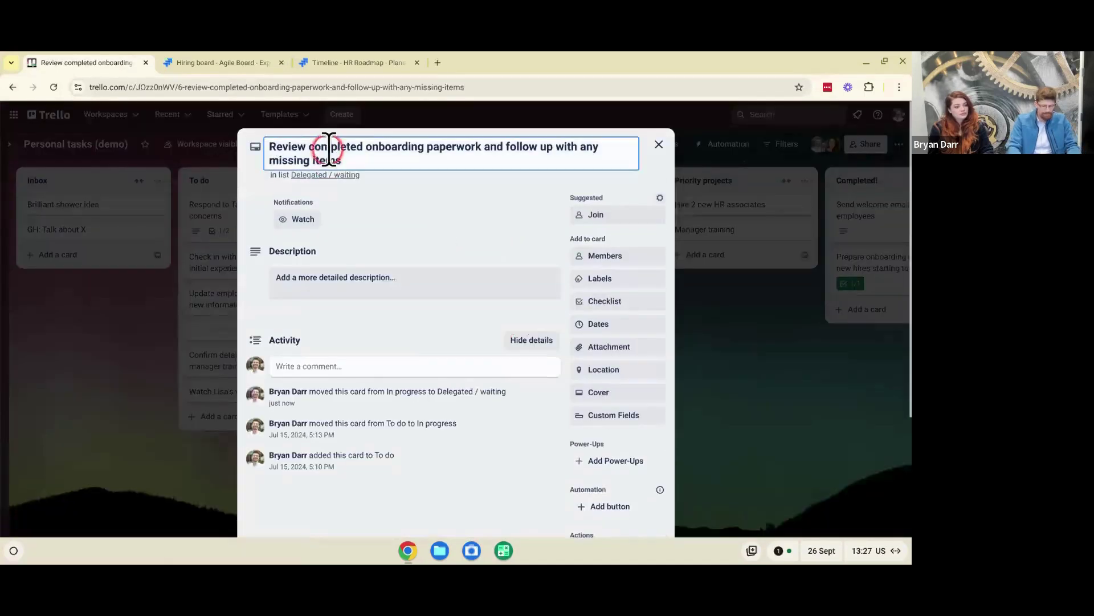
pyautogui.press('Home')
pyautogui.write('Maris')
pyautogui.press('Return')
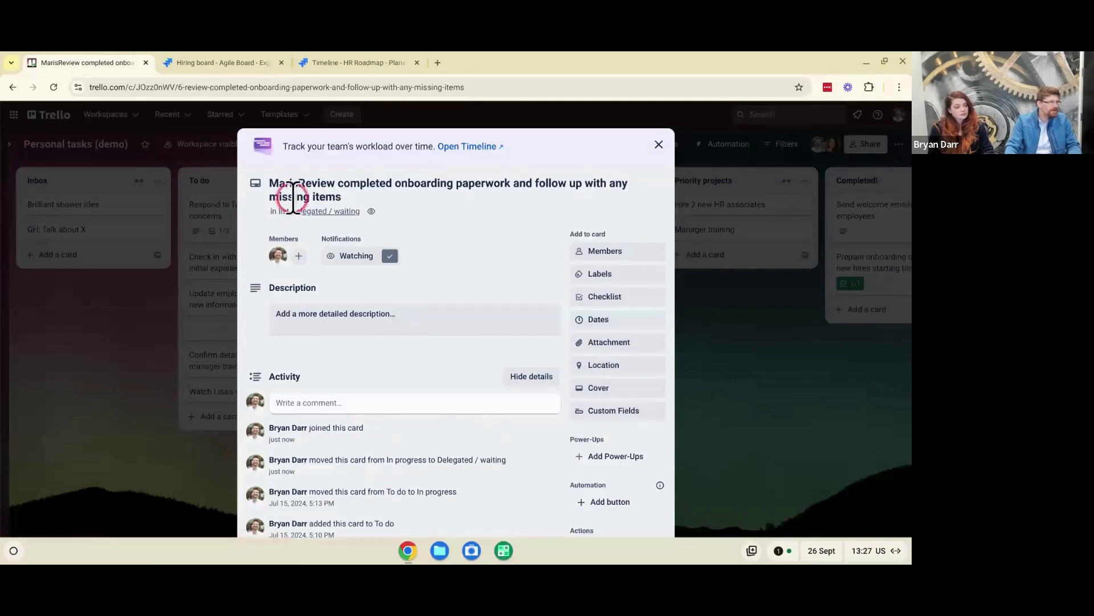
pyautogui.click(293, 185)
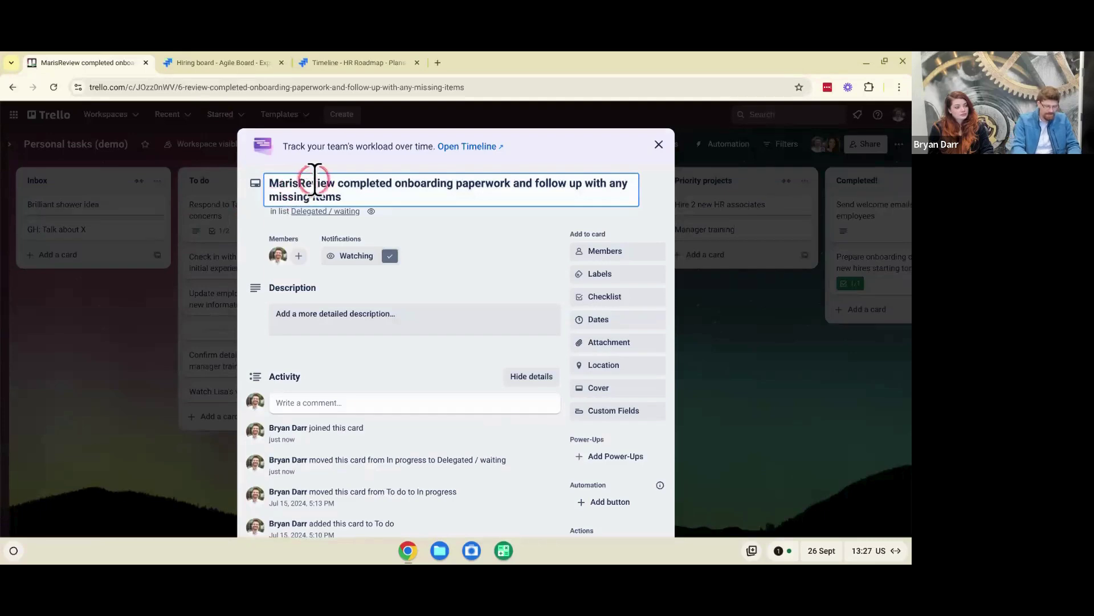
pyautogui.click(300, 183)
pyautogui.write(':')
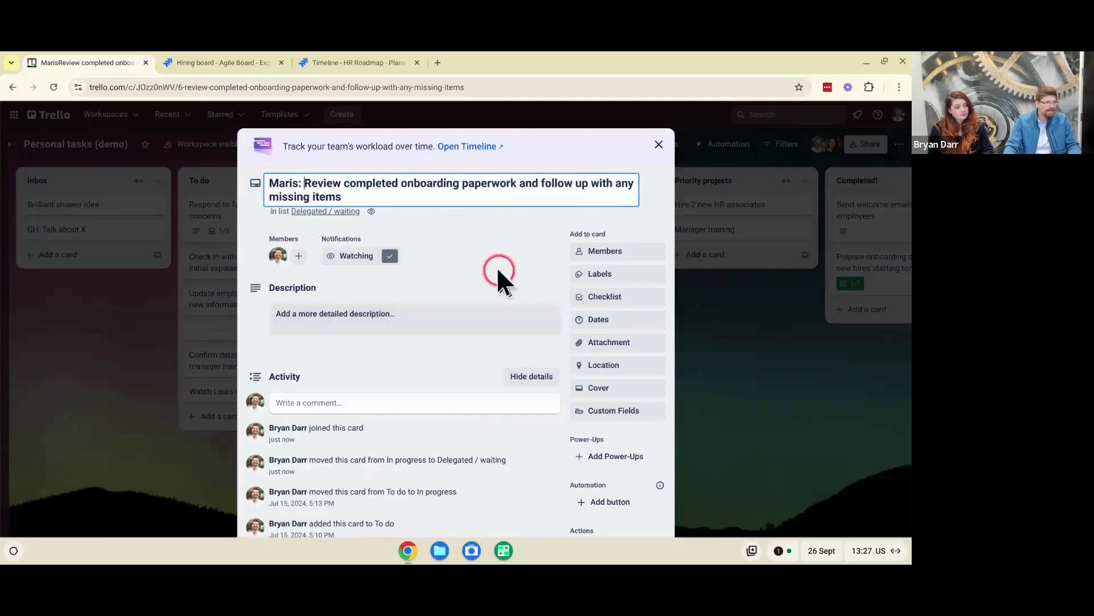
pyautogui.press('Return')
pyautogui.click(764, 395)
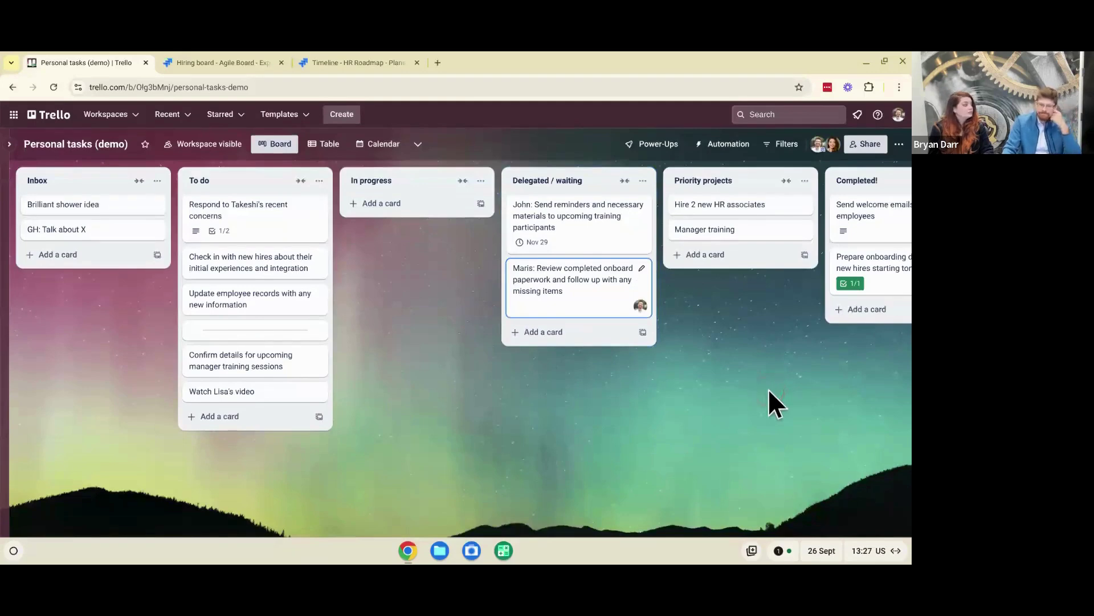
pyautogui.click(748, 161)
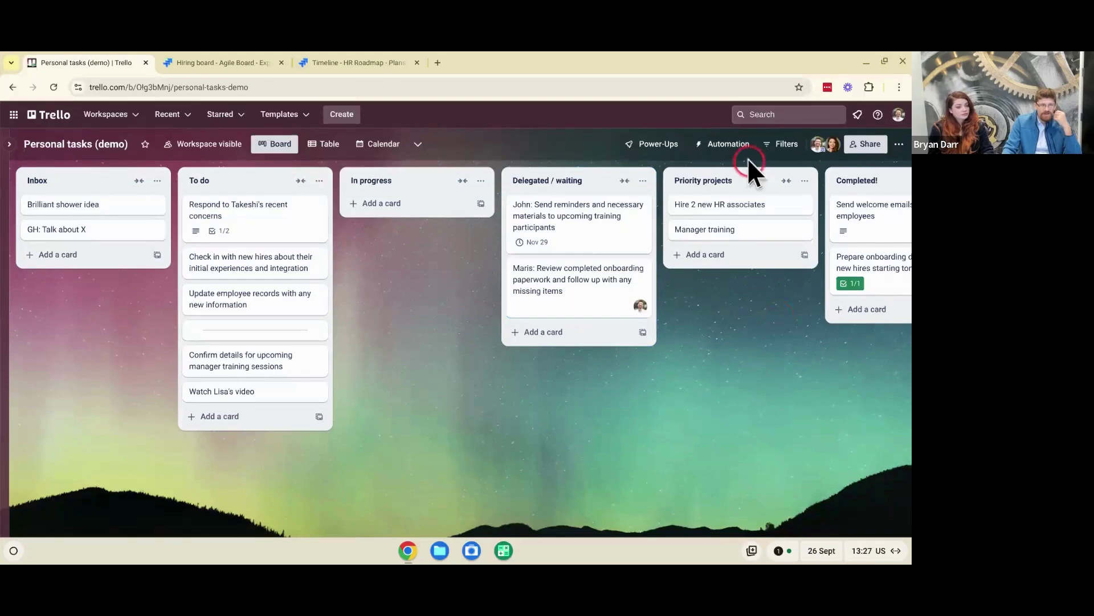
pyautogui.click(731, 210)
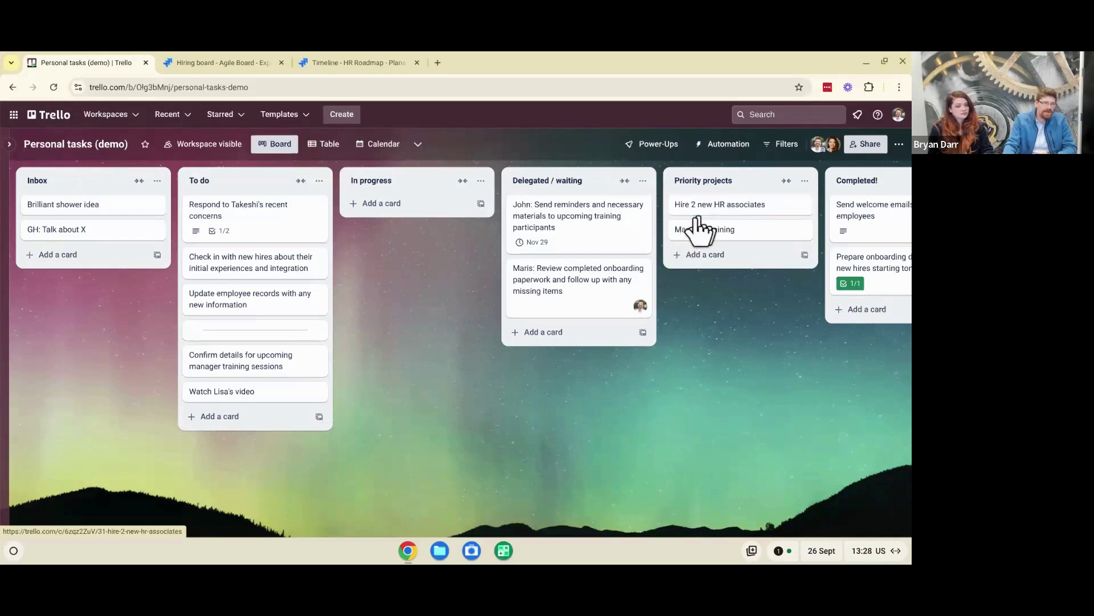
pyautogui.click(213, 374)
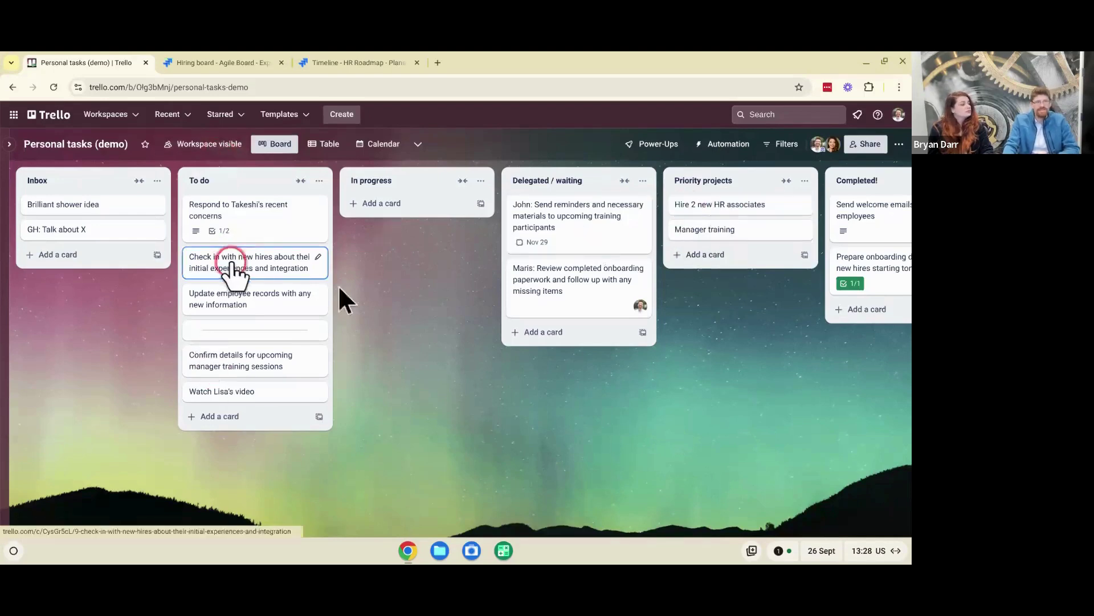
pyautogui.click(749, 198)
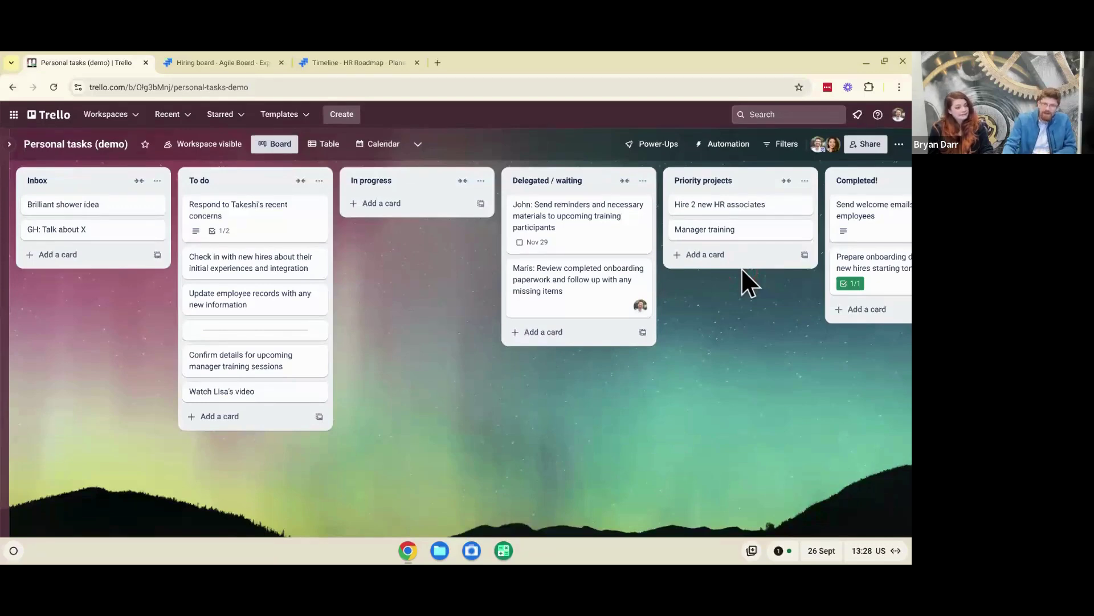
pyautogui.click(904, 231)
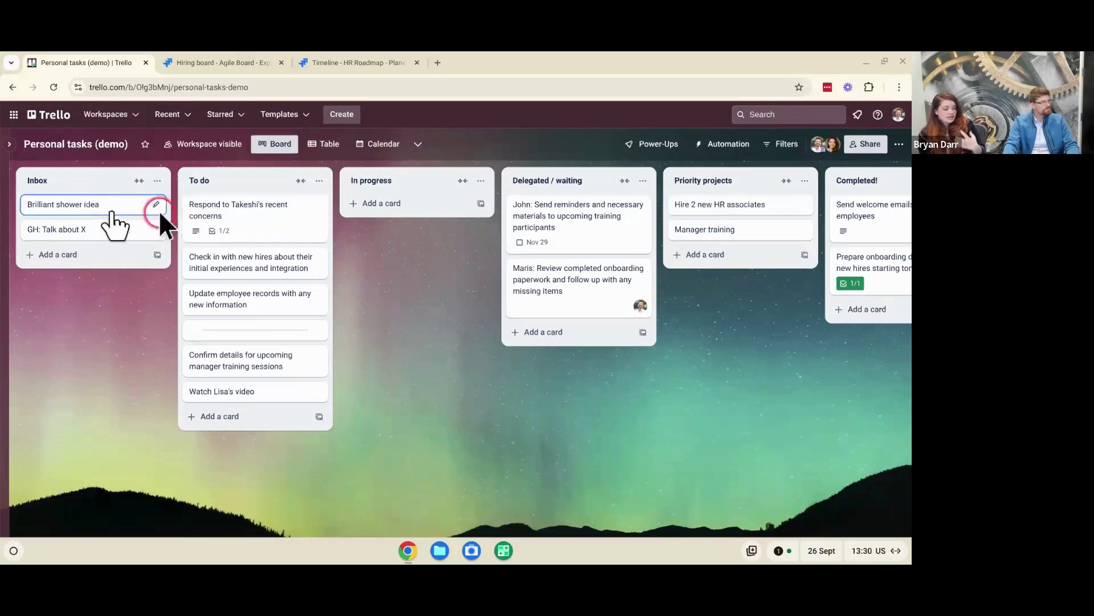
# Move the onboarding paperwork card from Delegated / waiting back to the In progress list
pyautogui.click(93, 232)
pyautogui.moveTo(586, 313); pyautogui.dragTo(419, 216)
pyautogui.click(280, 220)
# Archive the "GH: Talk about X" card from the Inbox list
pyautogui.click(147, 228)
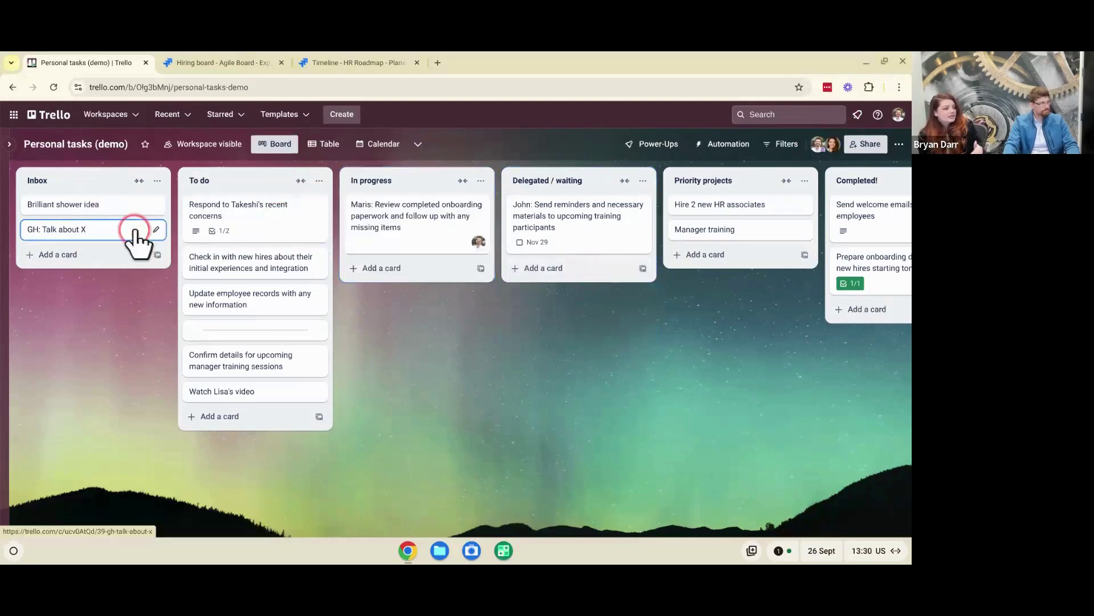
pyautogui.press('c')
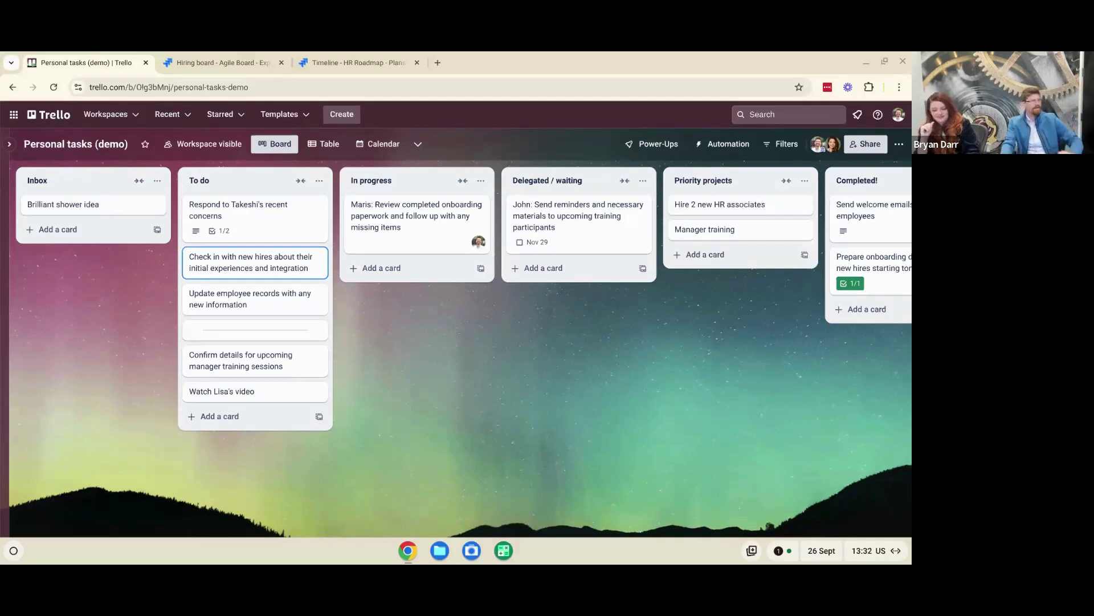
pyautogui.click(858, 468)
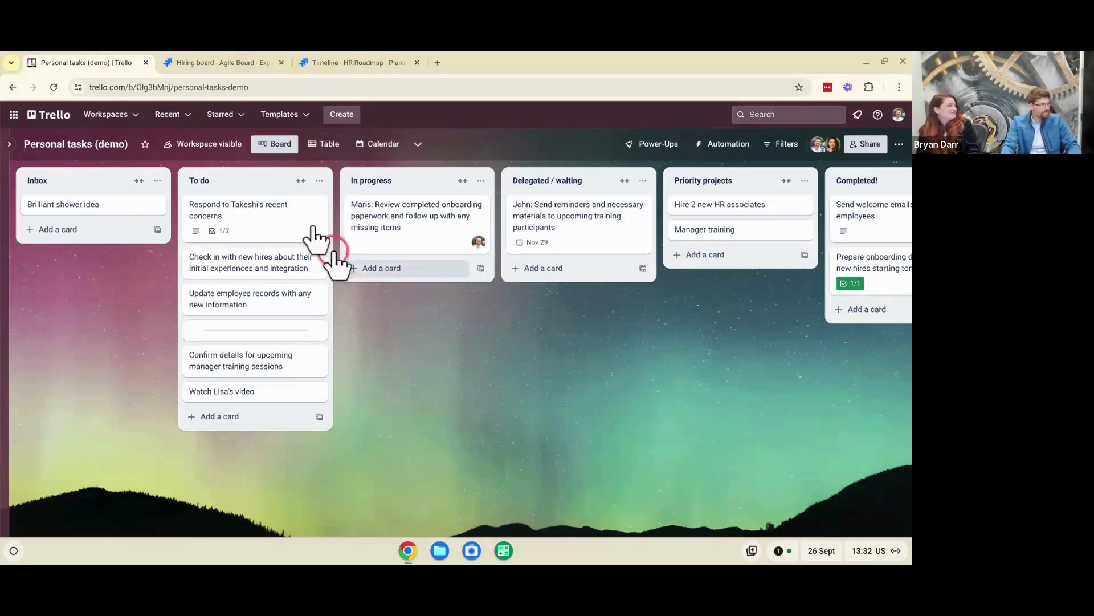
# Open the recent-concerns response card at the head of the To do list and title the green label "30 days"
pyautogui.click(247, 208)
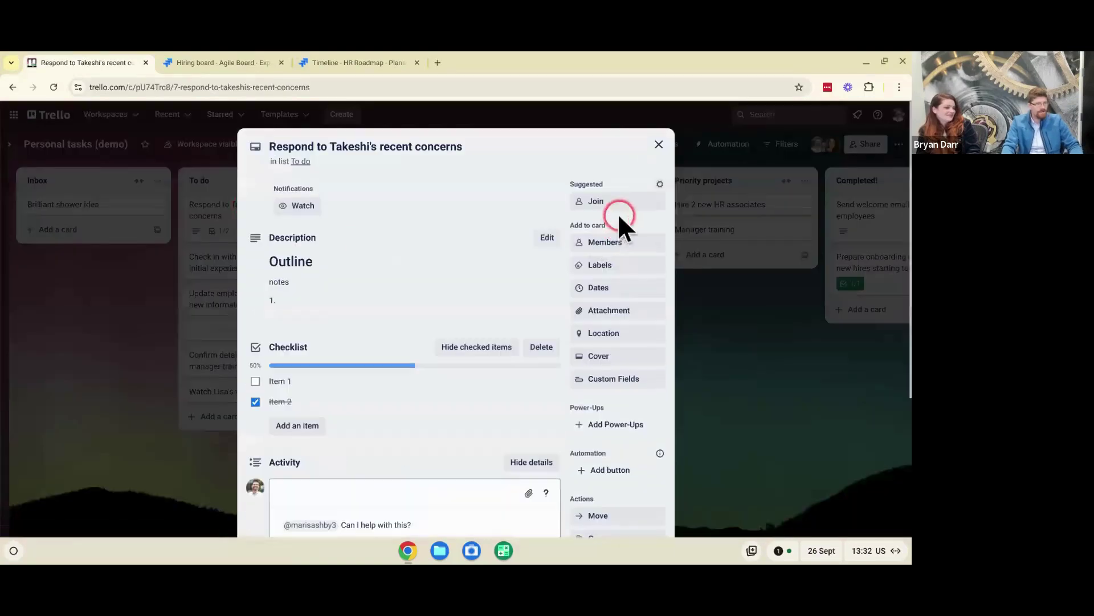
pyautogui.click(600, 266)
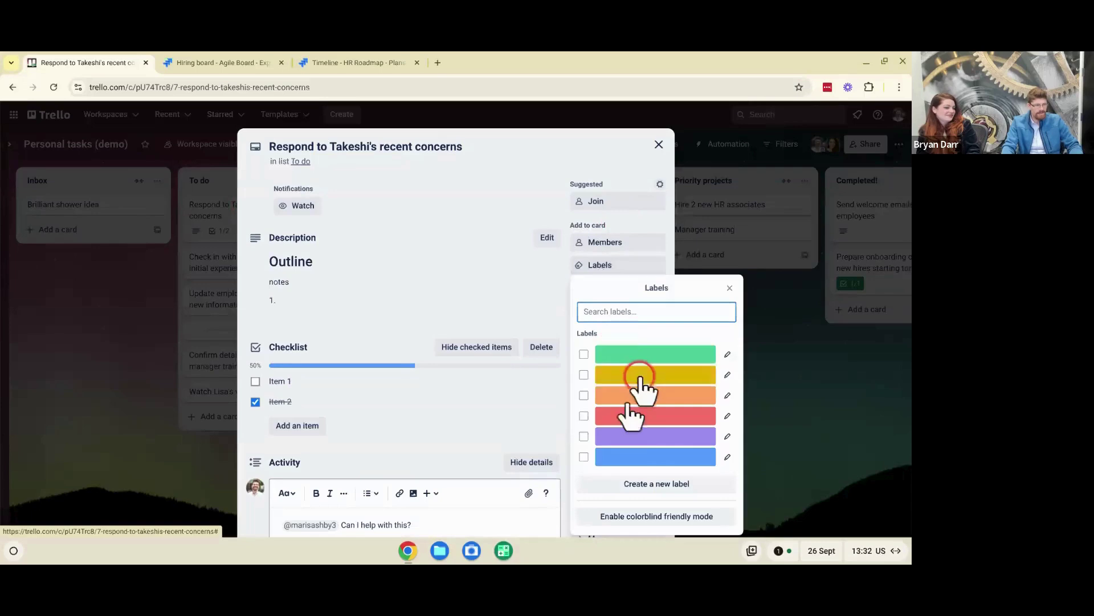
pyautogui.click(729, 354)
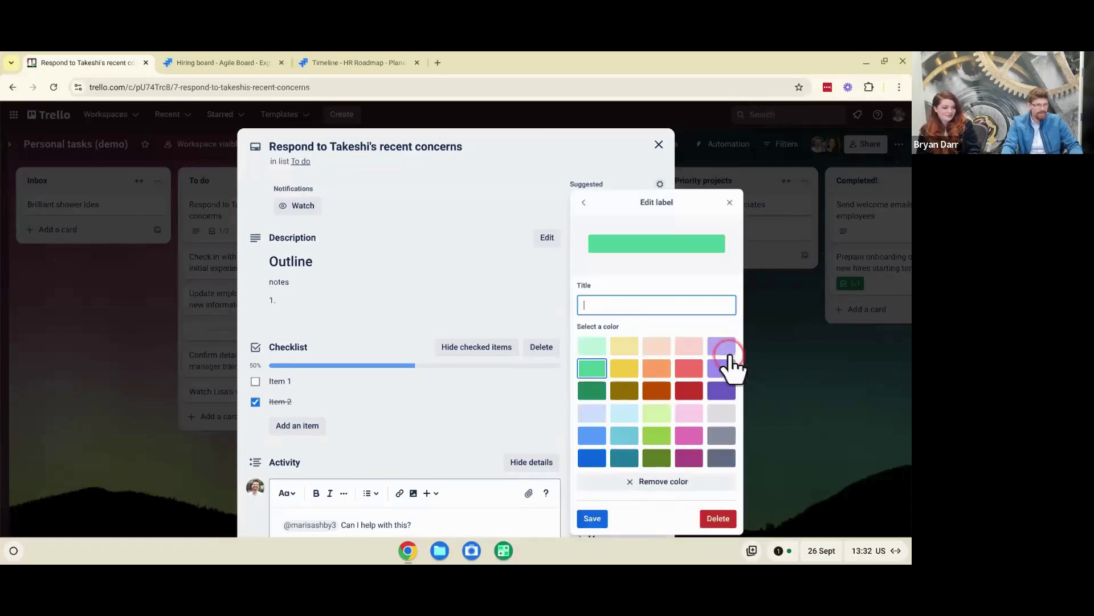
pyautogui.click(657, 301)
pyautogui.write('30 days')
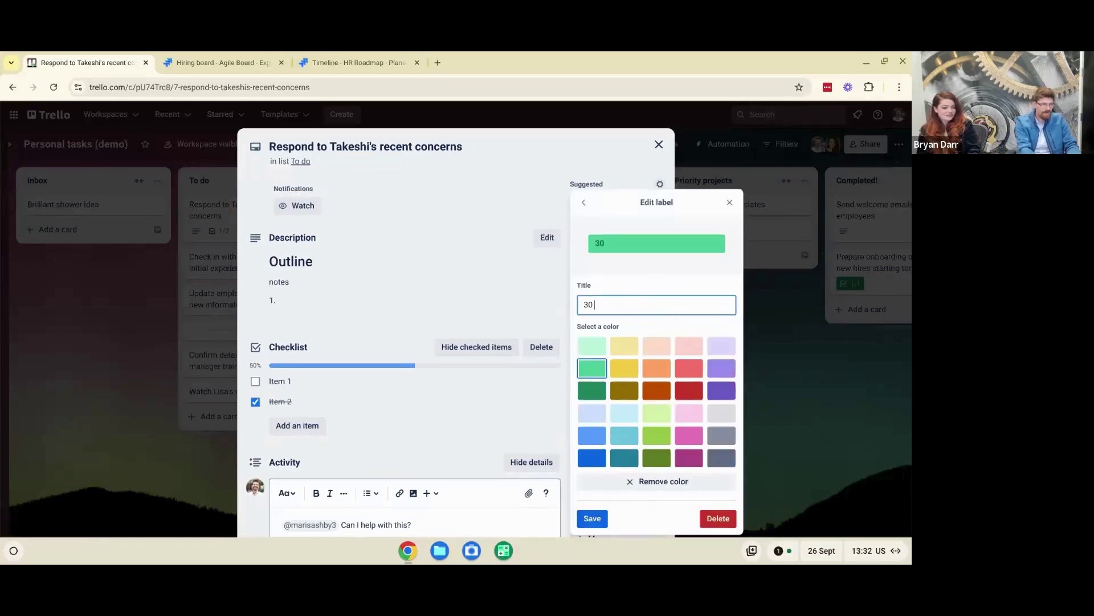
pyautogui.click(579, 519)
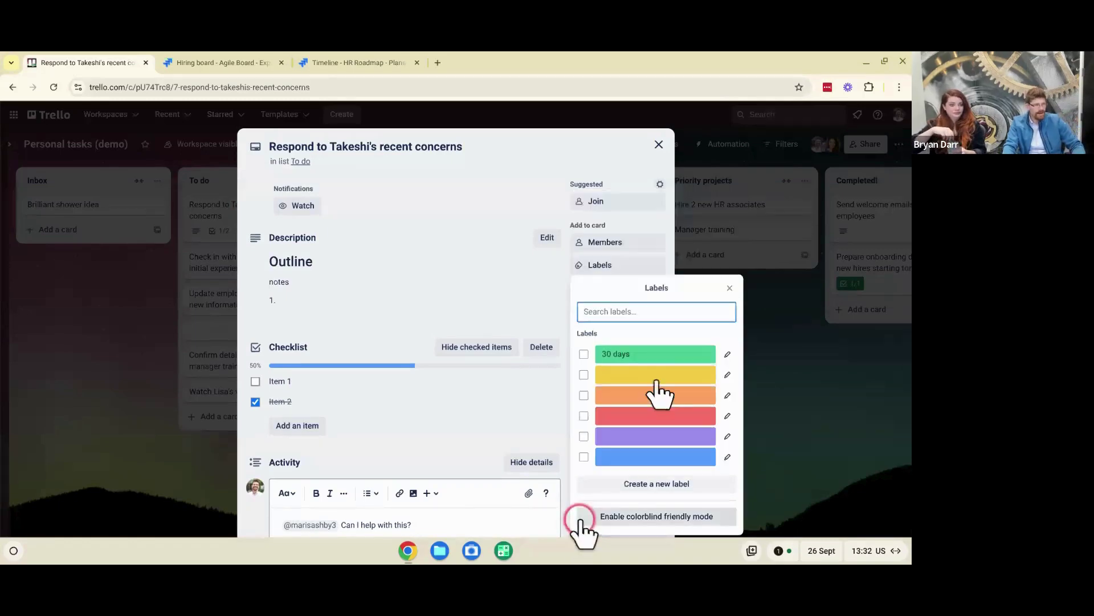
# Apply the green "30 days" label to the card, and show label titles on the board's cards
pyautogui.click(656, 355)
pyautogui.click(552, 172)
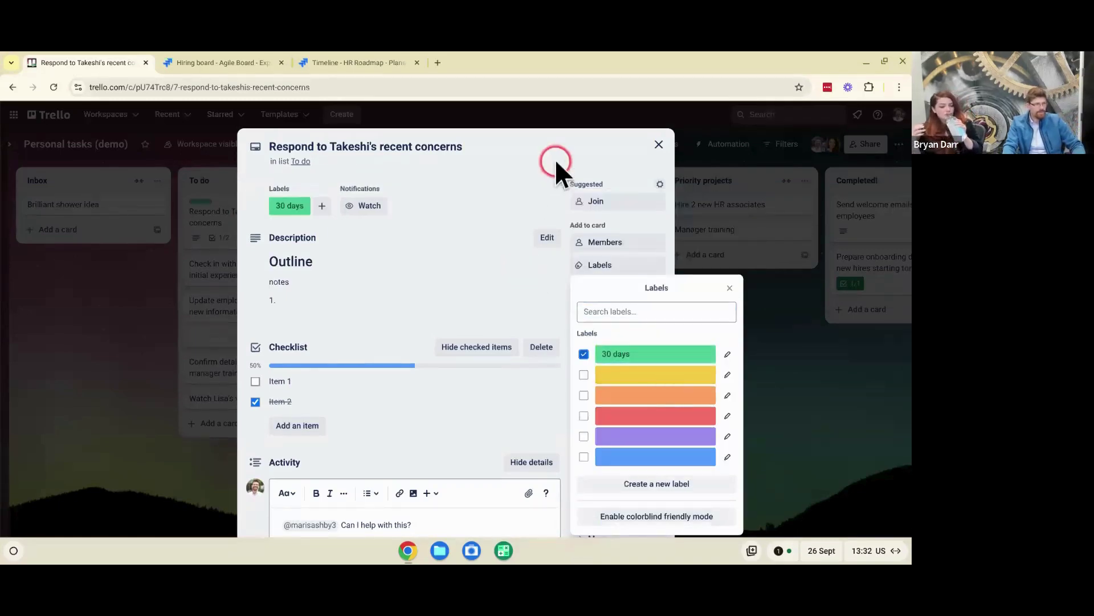
pyautogui.click(659, 144)
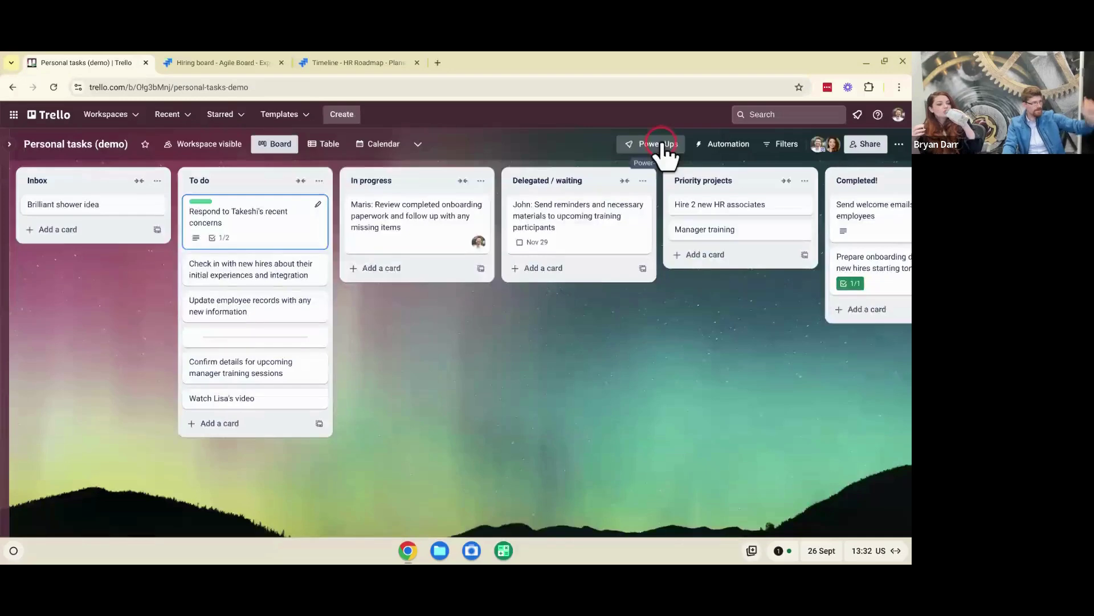
pyautogui.click(203, 201)
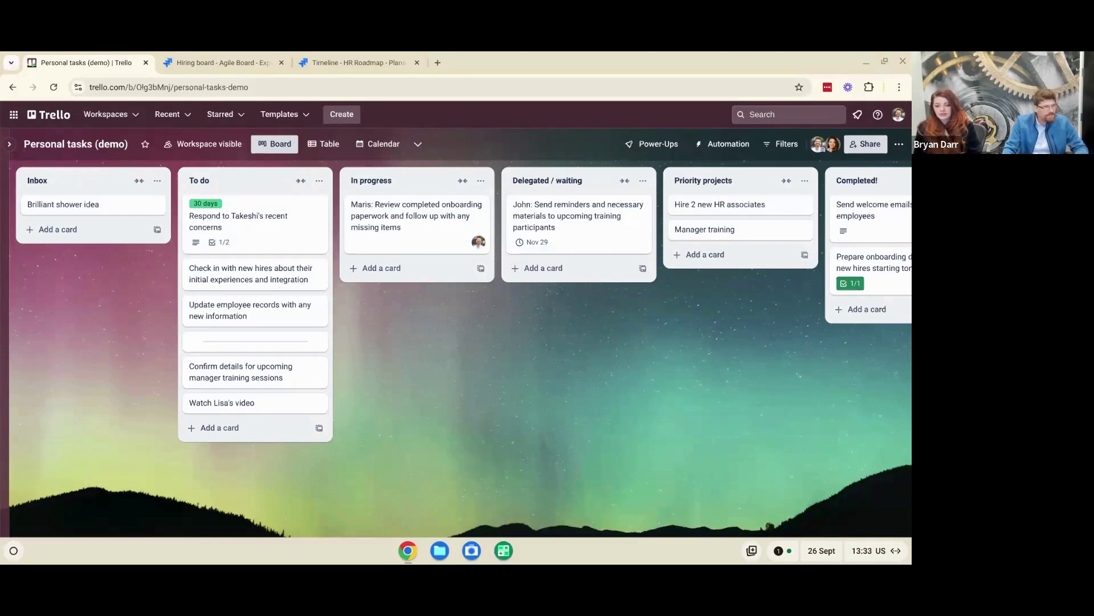
pyautogui.click(720, 256)
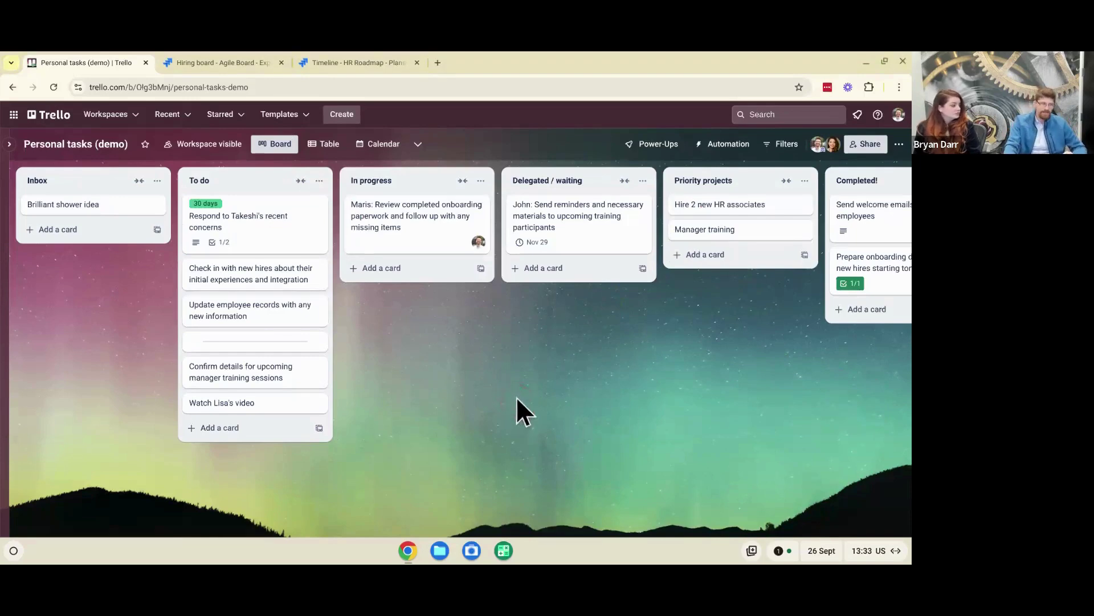
# Switch the board to calendar view and advance the month to November 2024
pyautogui.click(390, 146)
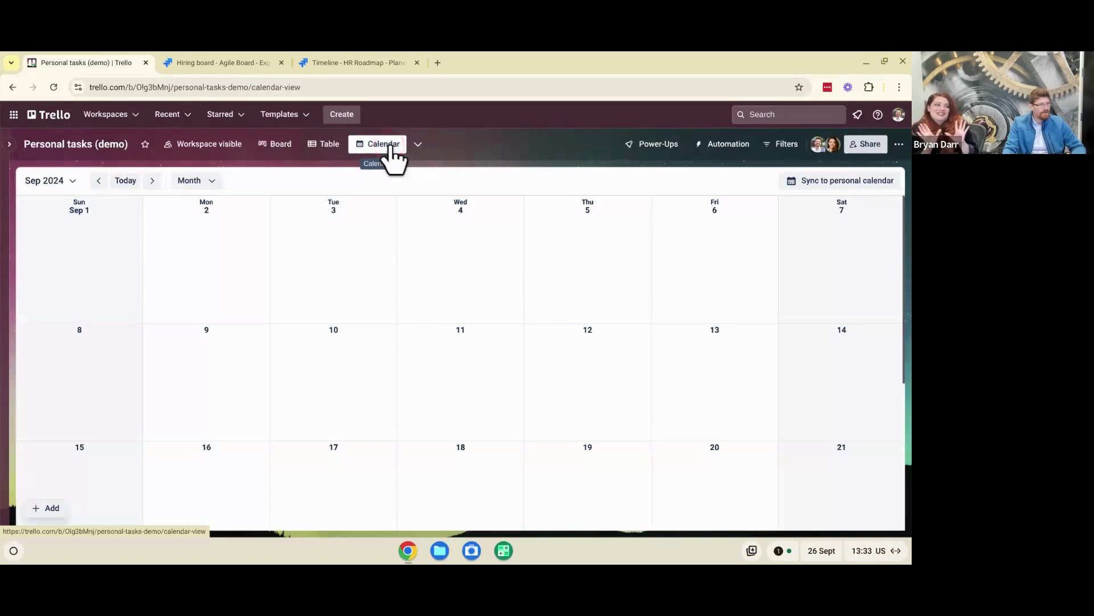
pyautogui.click(419, 297)
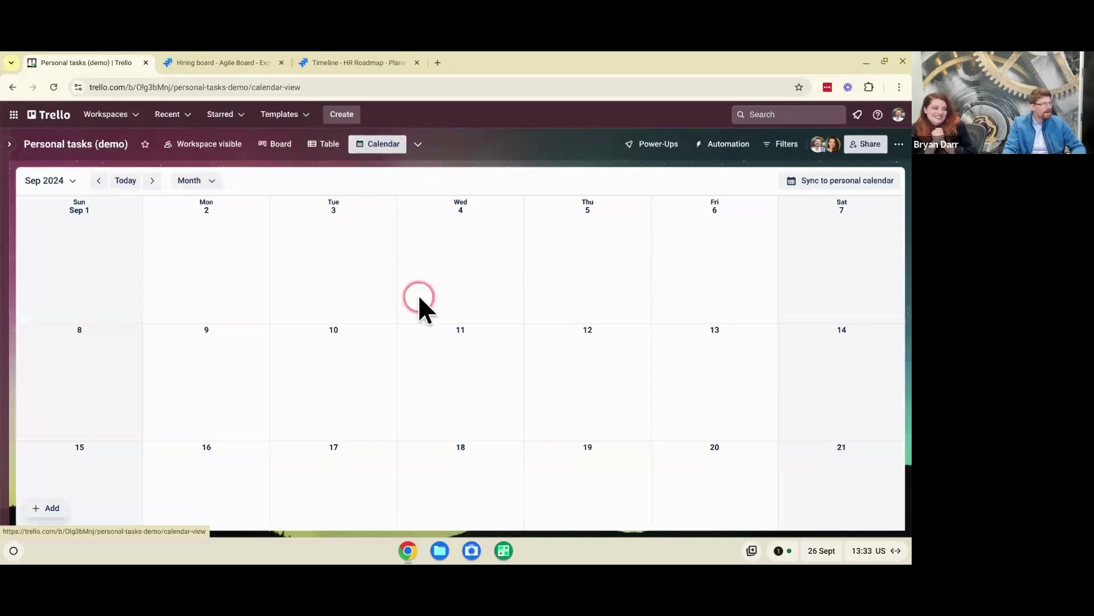
pyautogui.scroll(-3, 418, 294)
pyautogui.click(325, 288)
pyautogui.click(166, 193)
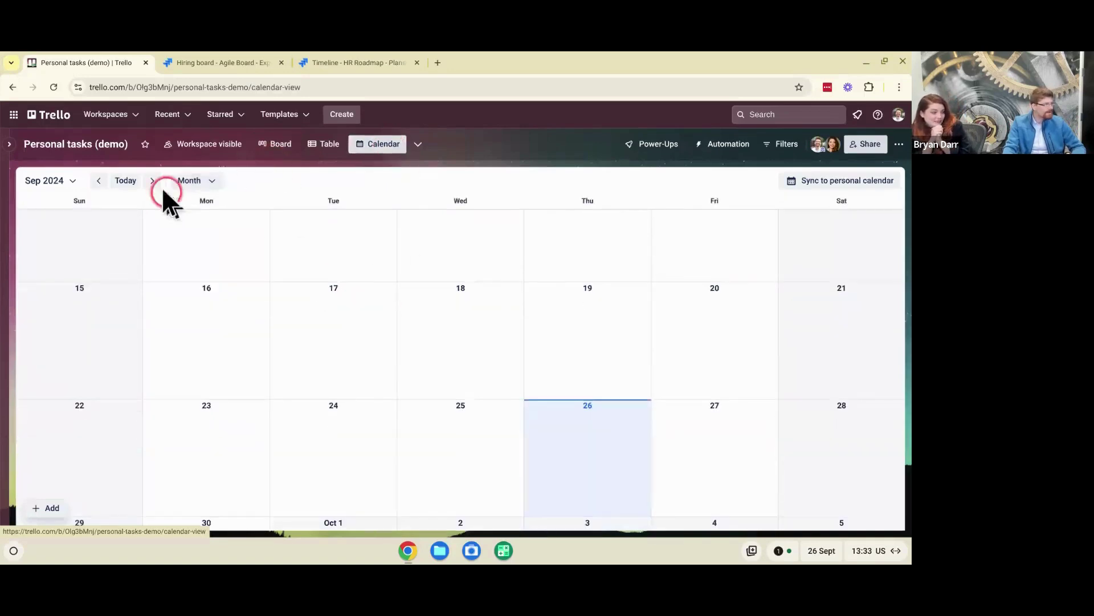
pyautogui.click(152, 181)
pyautogui.click(222, 276)
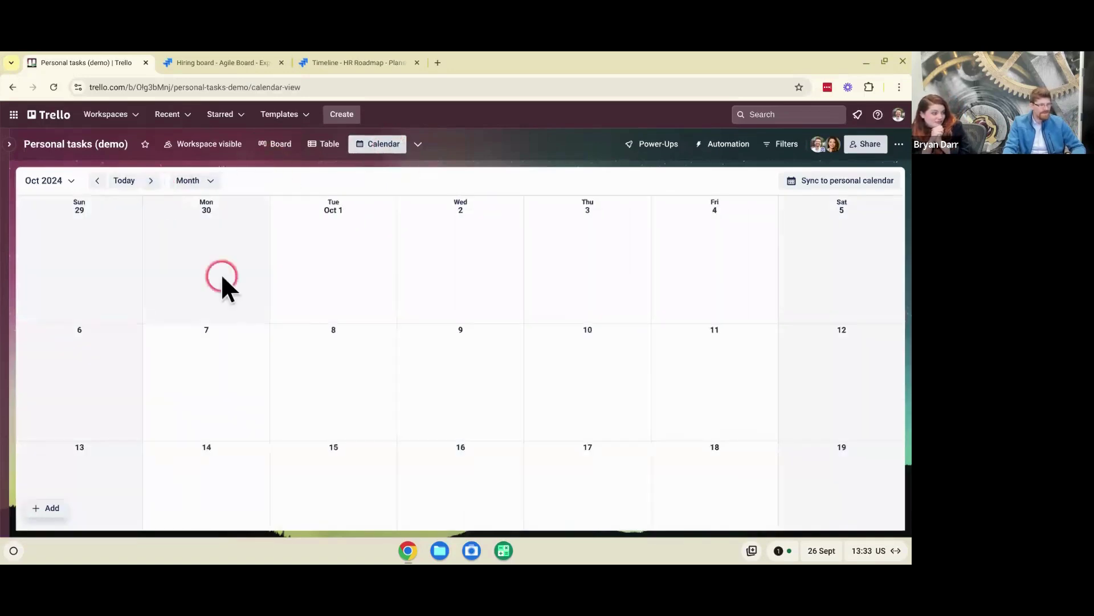
pyautogui.scroll(-3, 222, 278)
pyautogui.click(156, 187)
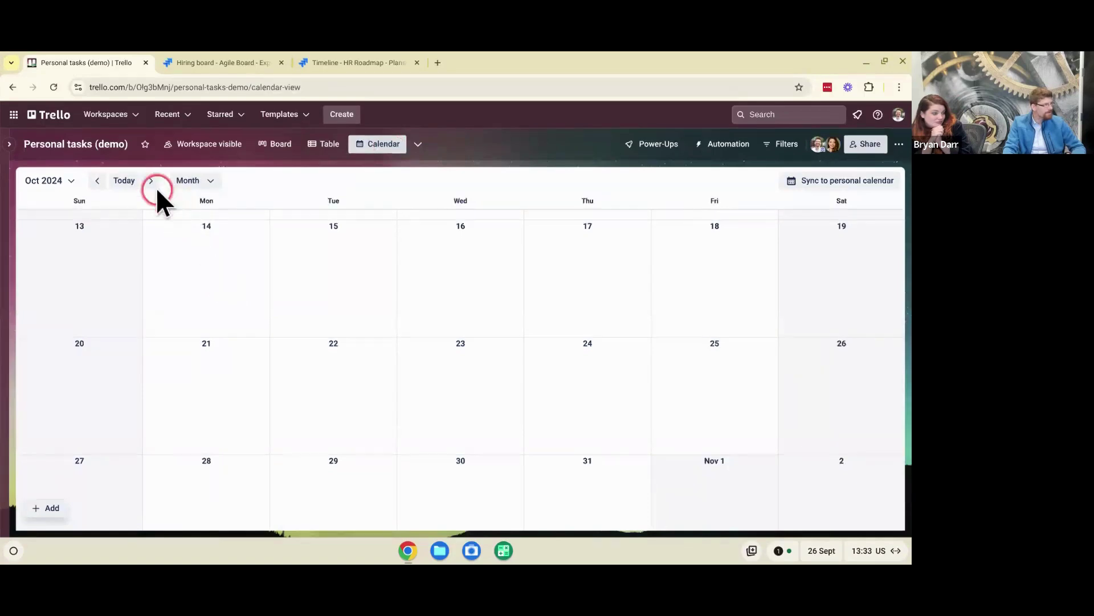
pyautogui.click(152, 187)
pyautogui.click(439, 389)
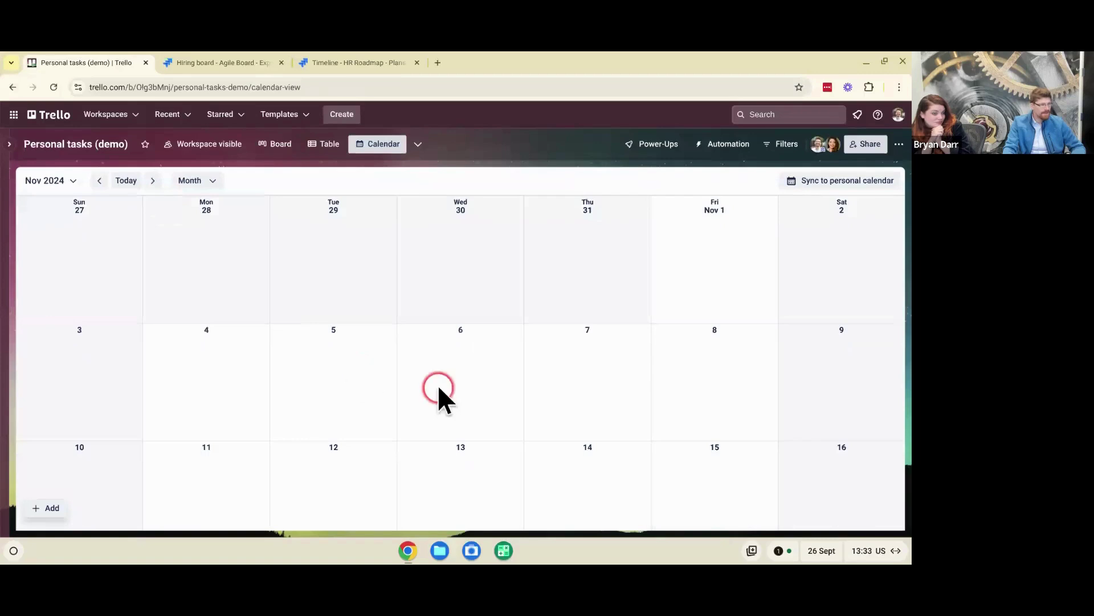
# Extend the training reminders card due Nov 29 so it starts on Nov 26, and review its dates in the card details
pyautogui.scroll(-5, 438, 388)
pyautogui.click(574, 433)
pyautogui.click(678, 438)
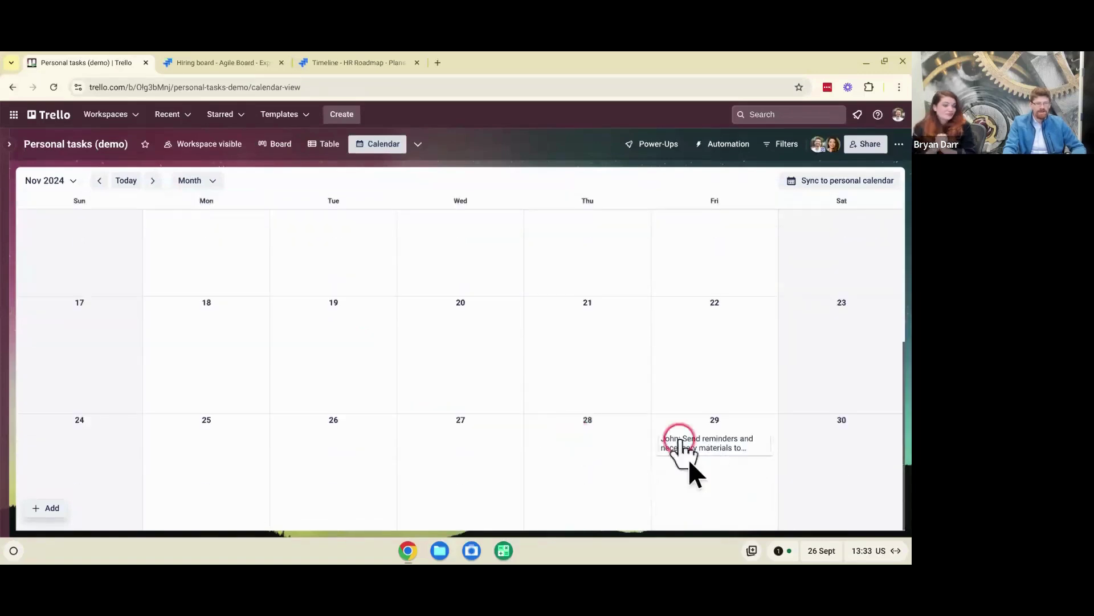
pyautogui.click(664, 452)
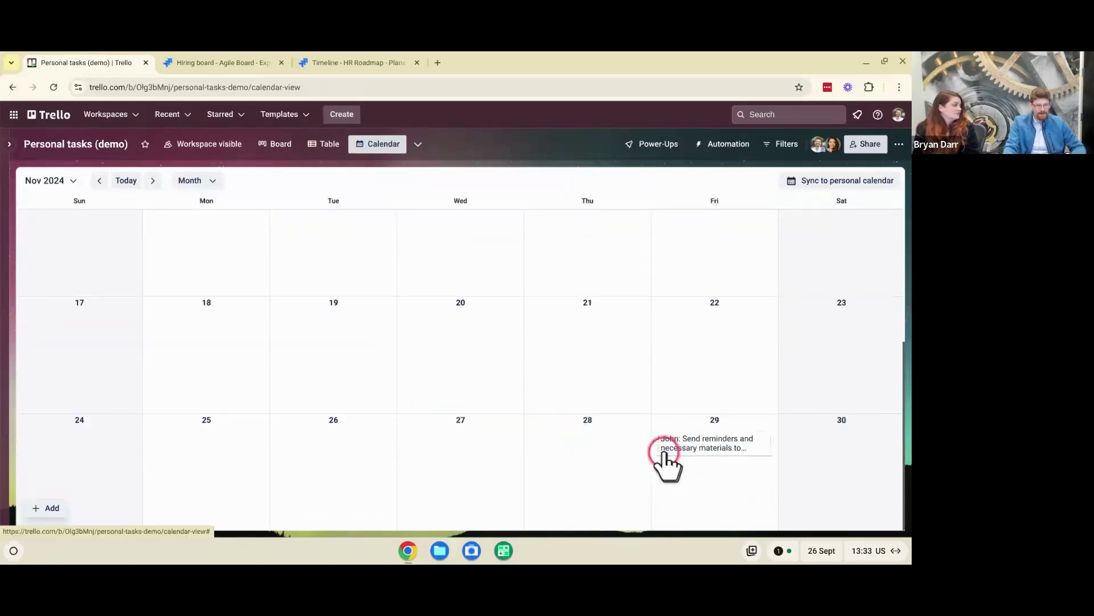
pyautogui.moveTo(656, 447); pyautogui.dragTo(322, 441)
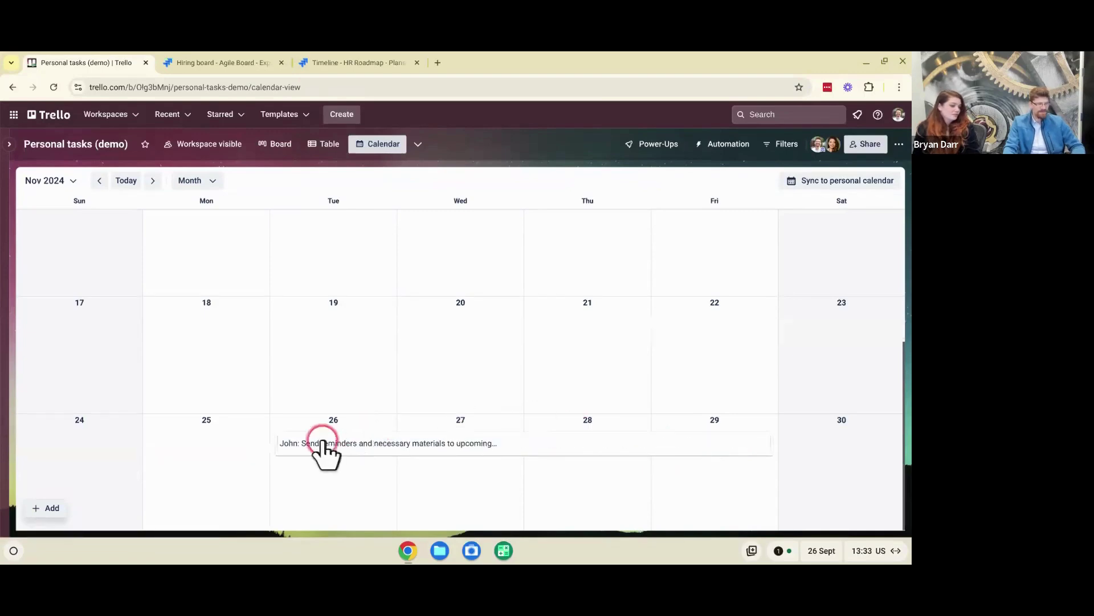
pyautogui.click(559, 453)
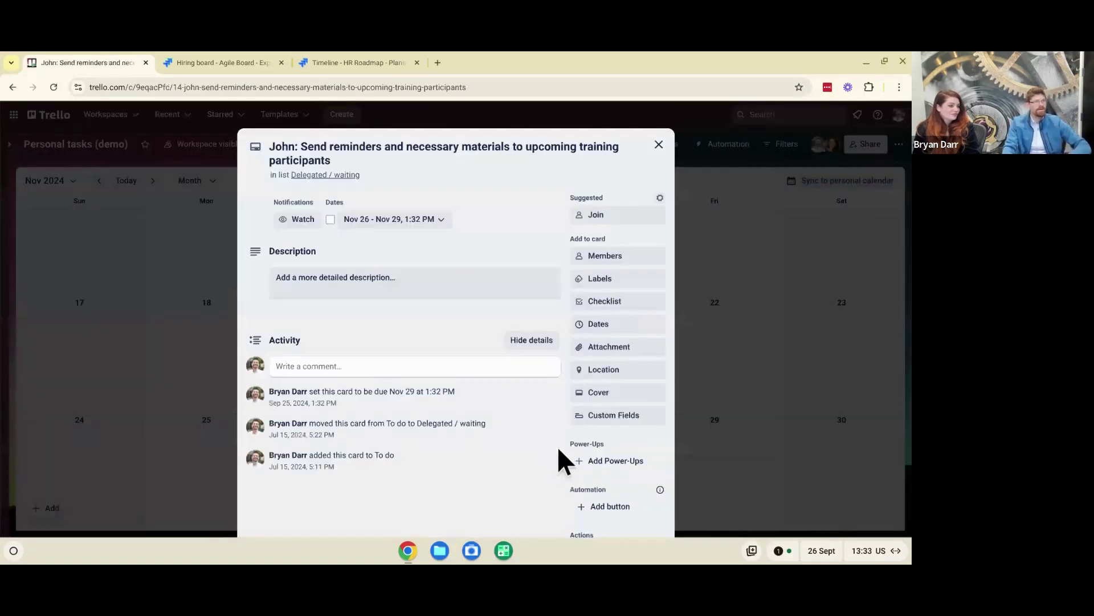
pyautogui.click(654, 137)
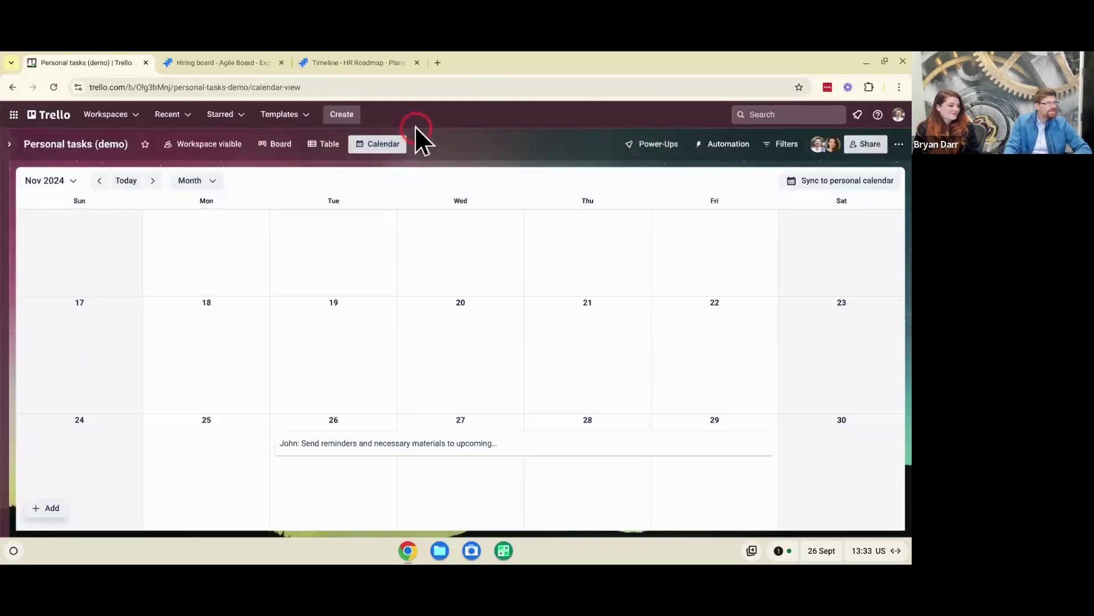
# Check which views can be added to the board and switch it to table view to review all cards
pyautogui.click(419, 144)
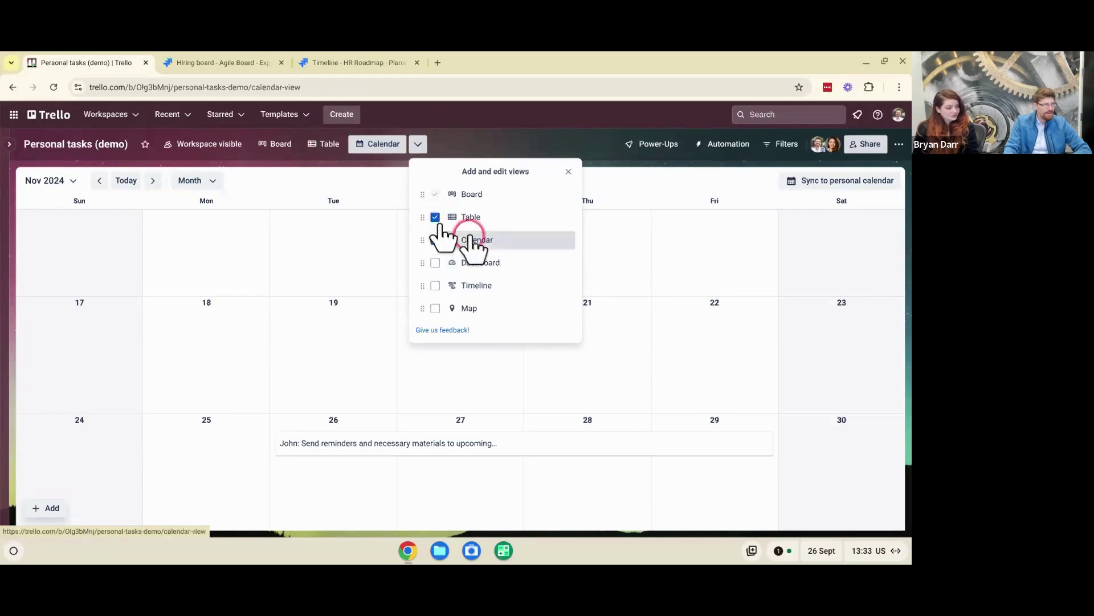
pyautogui.click(335, 146)
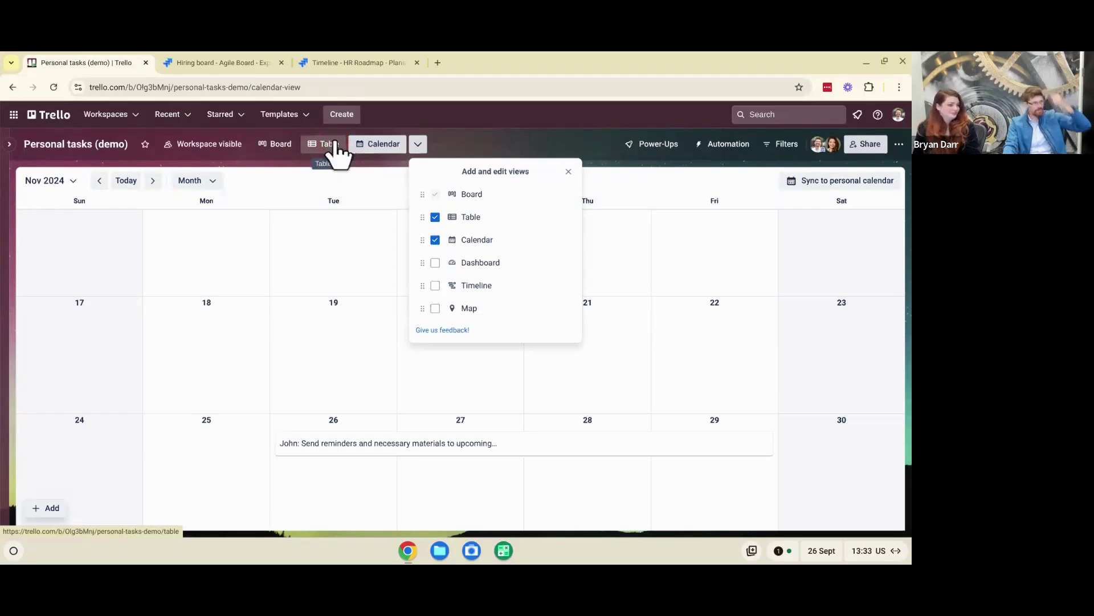
pyautogui.click(336, 147)
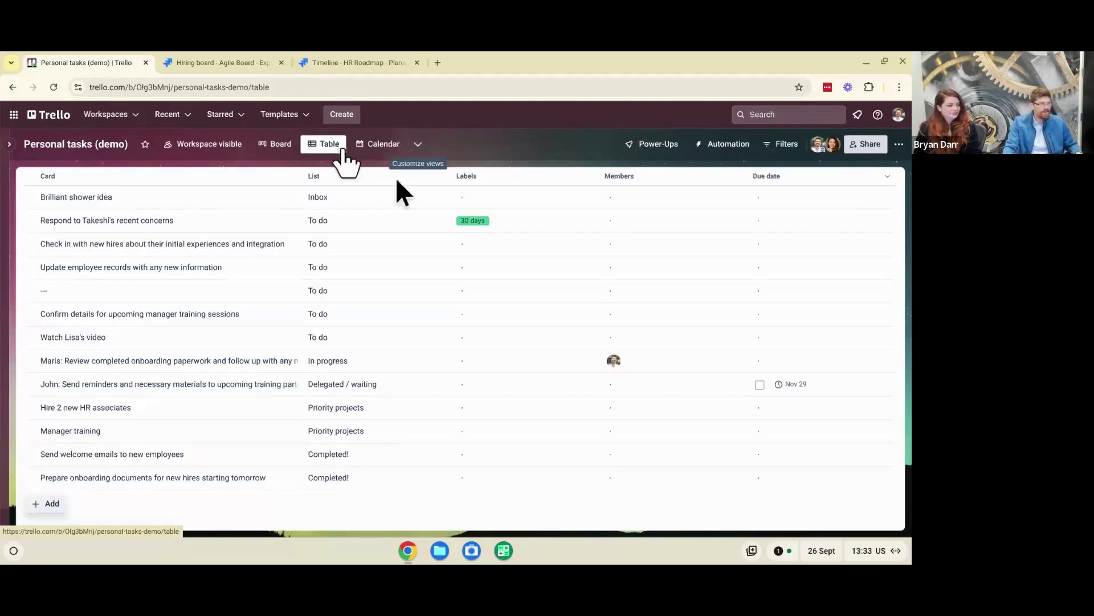
pyautogui.click(567, 266)
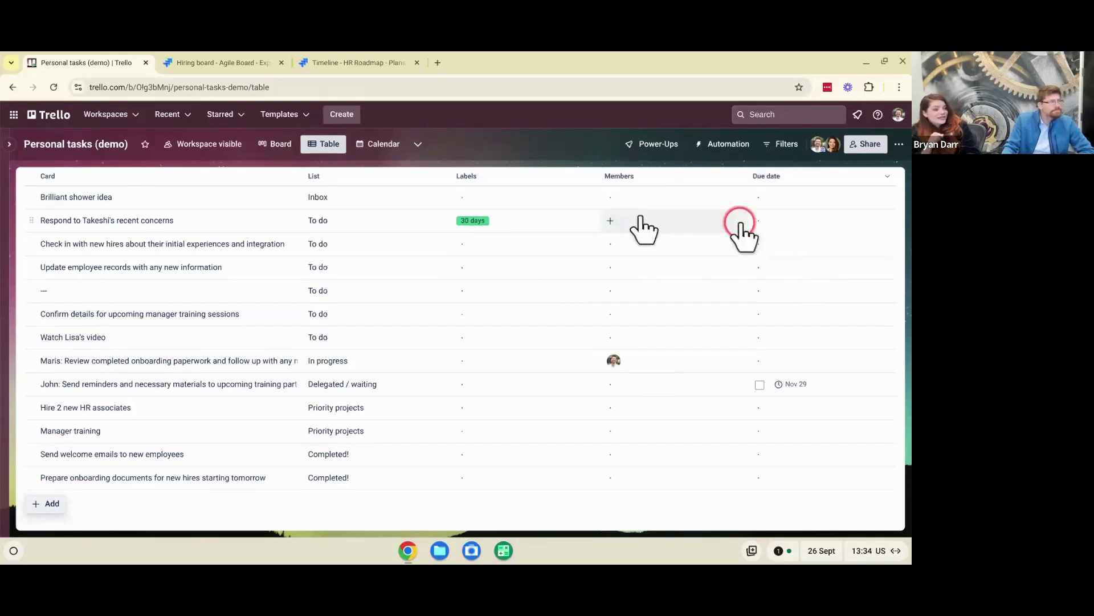
# Return the board to calendar view and check its day, week and month display options
pyautogui.click(374, 144)
pyautogui.click(432, 288)
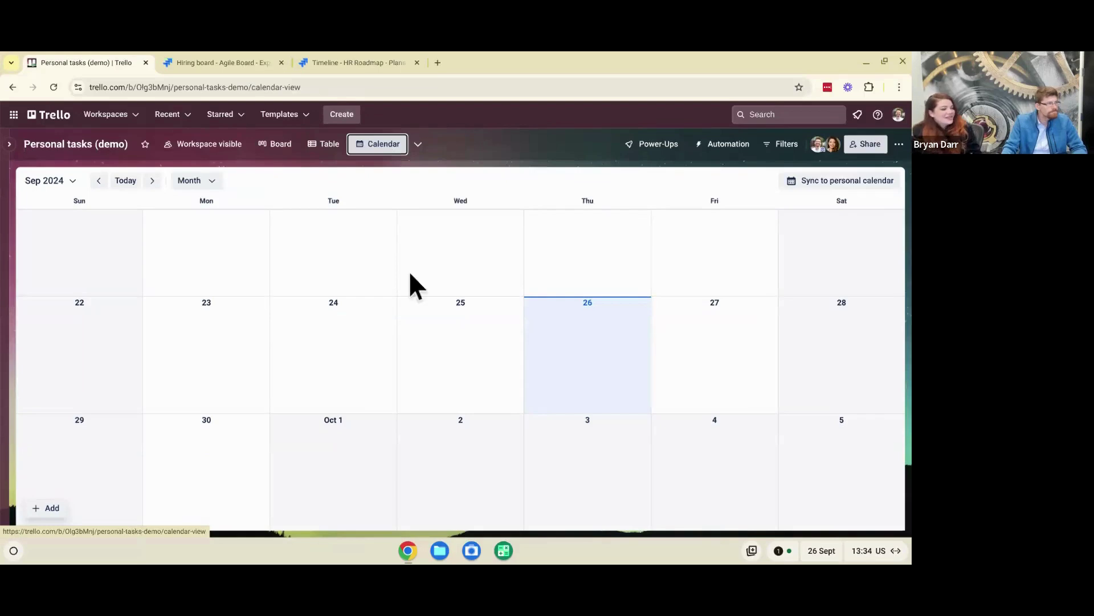
pyautogui.click(144, 171)
pyautogui.click(196, 180)
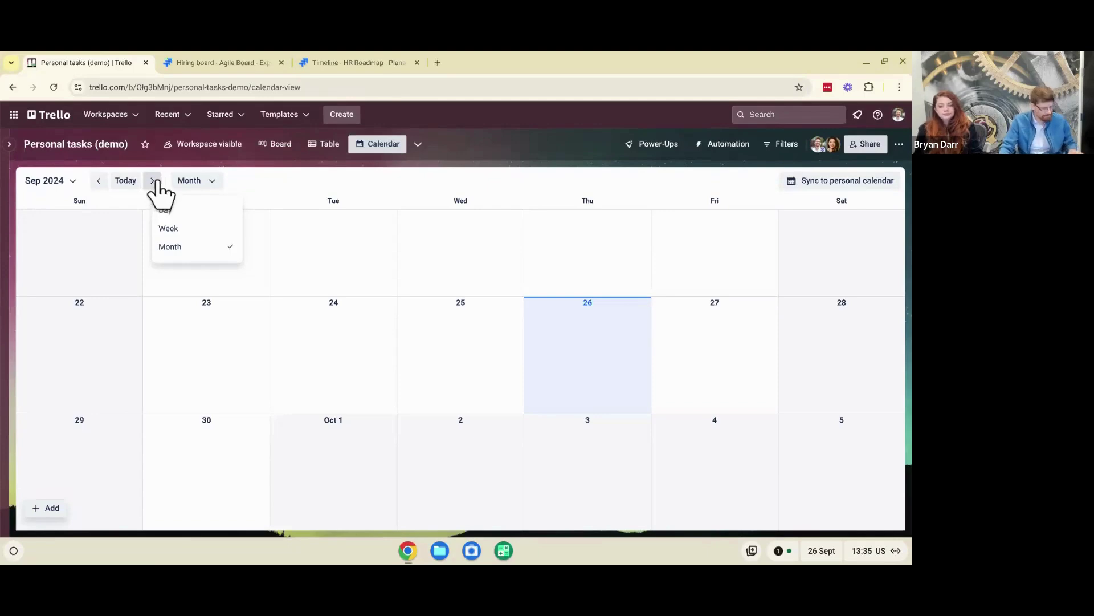
# Switch from the Trello board to the Live demos slide of the Transforming HR presentation
pyautogui.click(47, 153)
pyautogui.hotkey('alt', 'Tab')
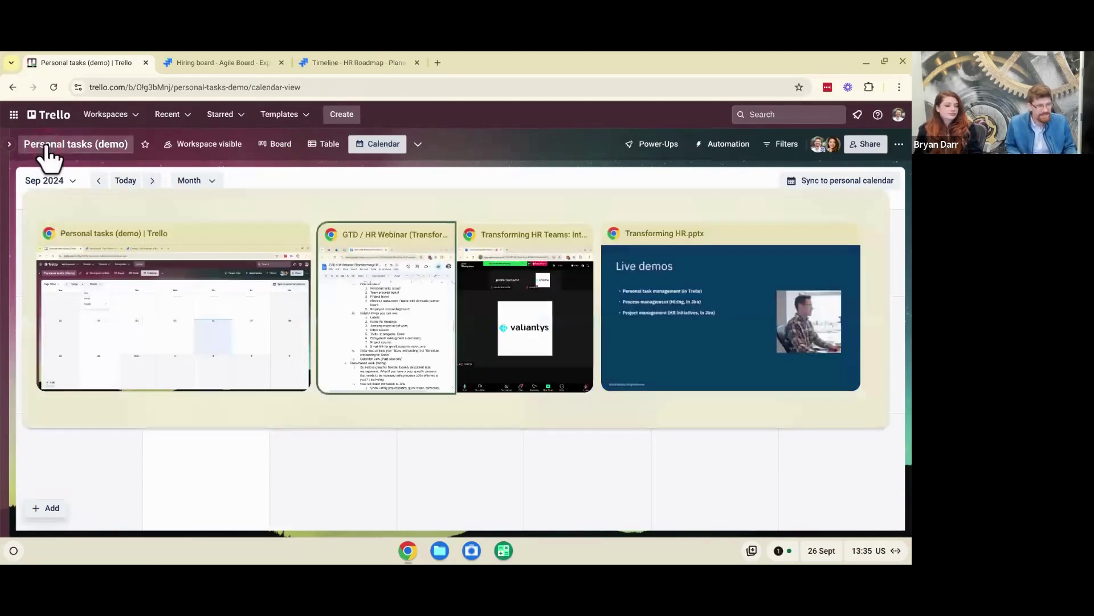
pyautogui.hotkey('alt', 'Tab')
pyautogui.hotkey('alt', 'Tab')
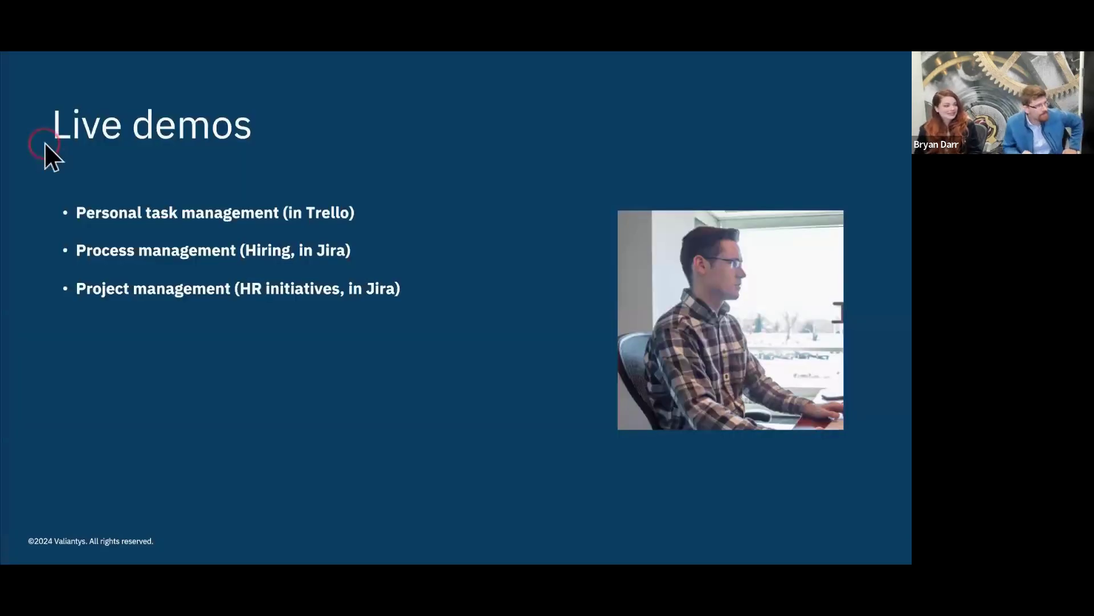
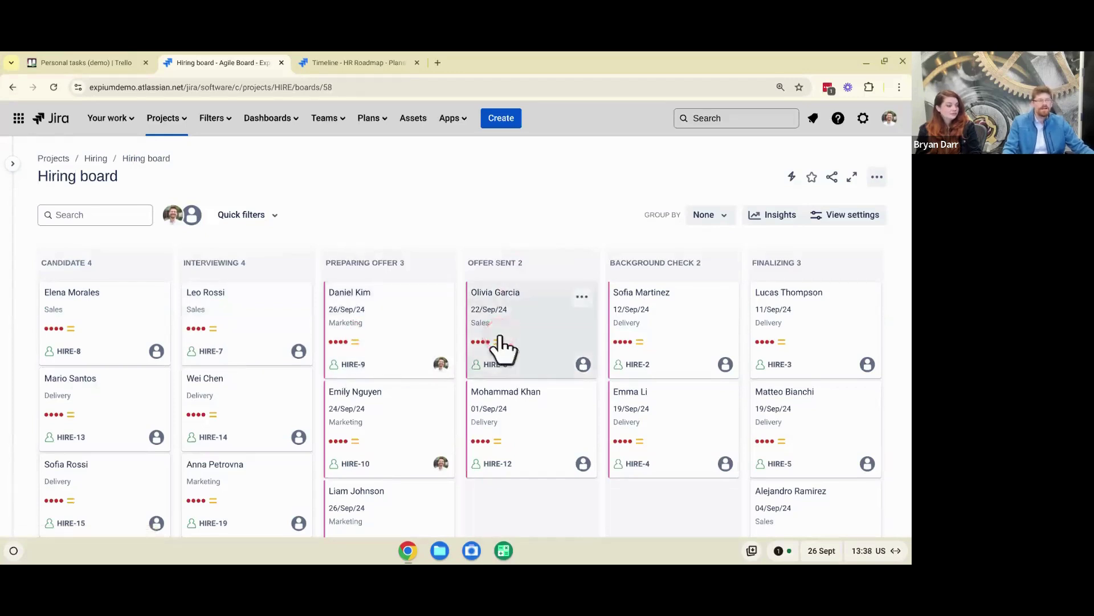
# Open issue HIRE-9 on the Jira Hiring board and review its assignee, reporter, recruiting source, HRIS profile and start date
pyautogui.moveTo(690, 319)
pyautogui.mouseDown()
pyautogui.moveTo(679, 467)
pyautogui.moveTo(691, 305)
pyautogui.mouseUp()
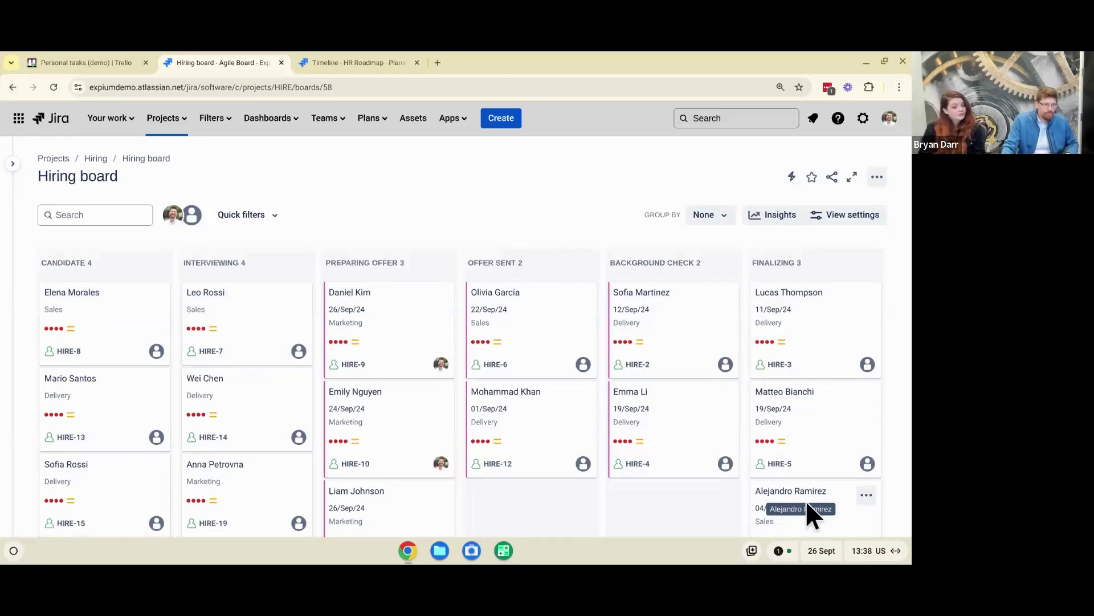
pyautogui.moveTo(360, 309); pyautogui.dragTo(337, 285)
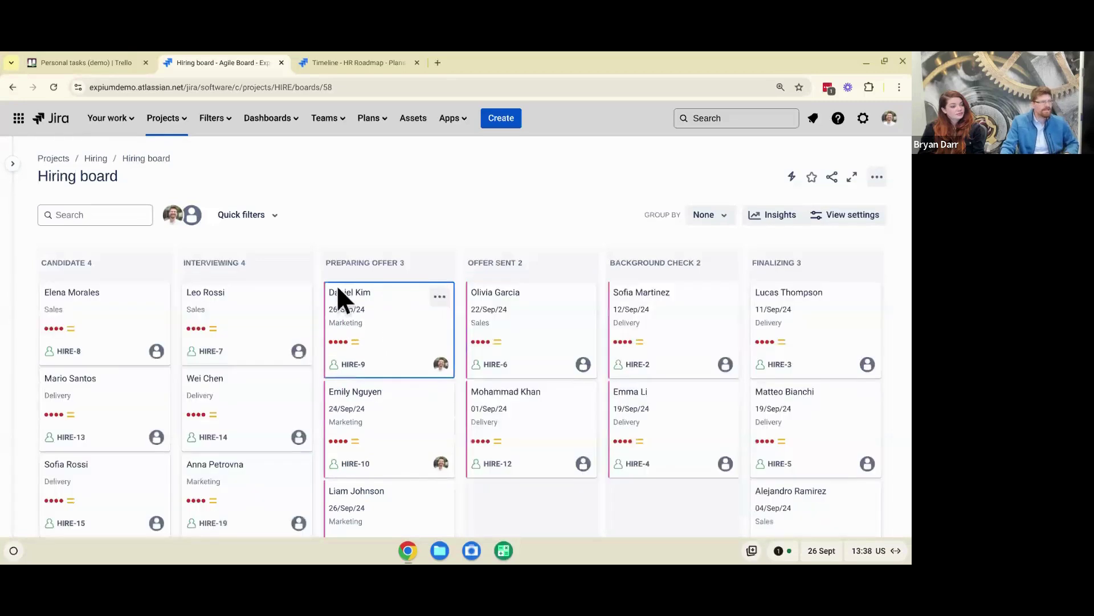
pyautogui.click(351, 292)
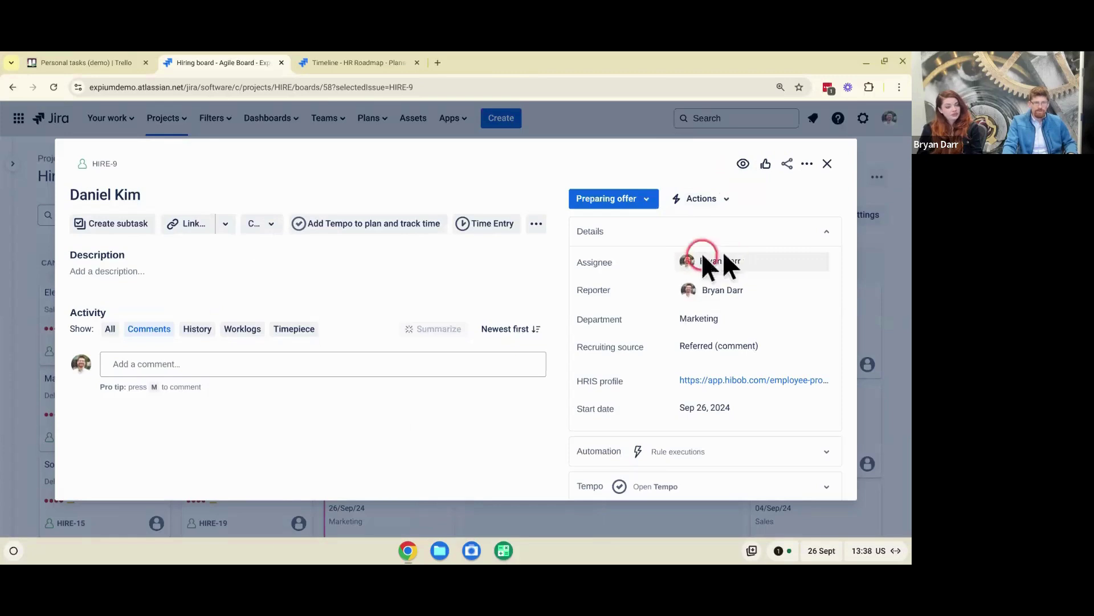
pyautogui.moveTo(719, 259)
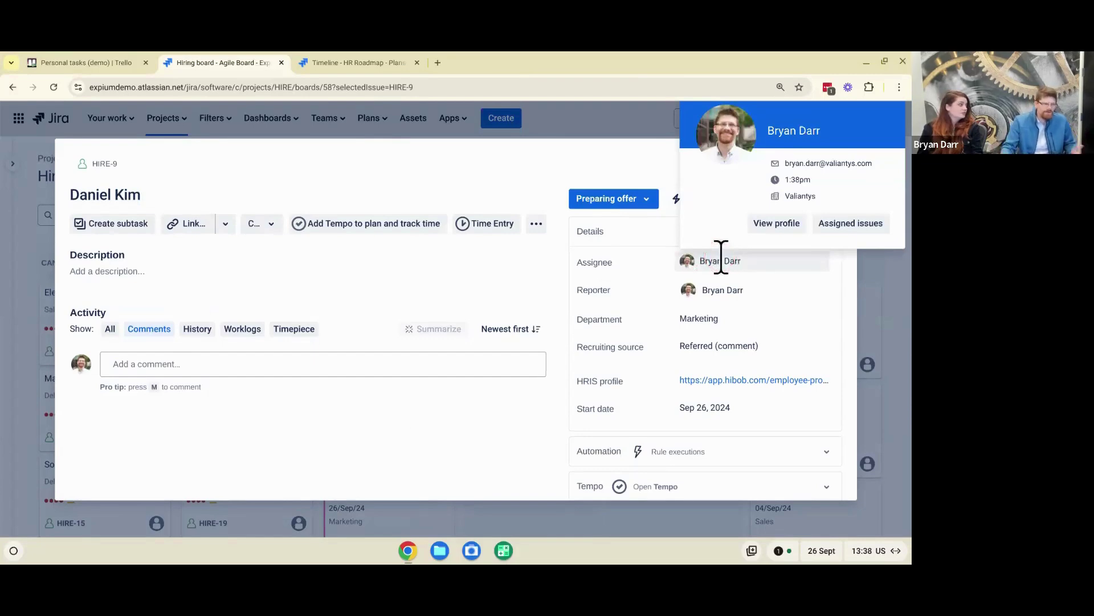
pyautogui.click(681, 287)
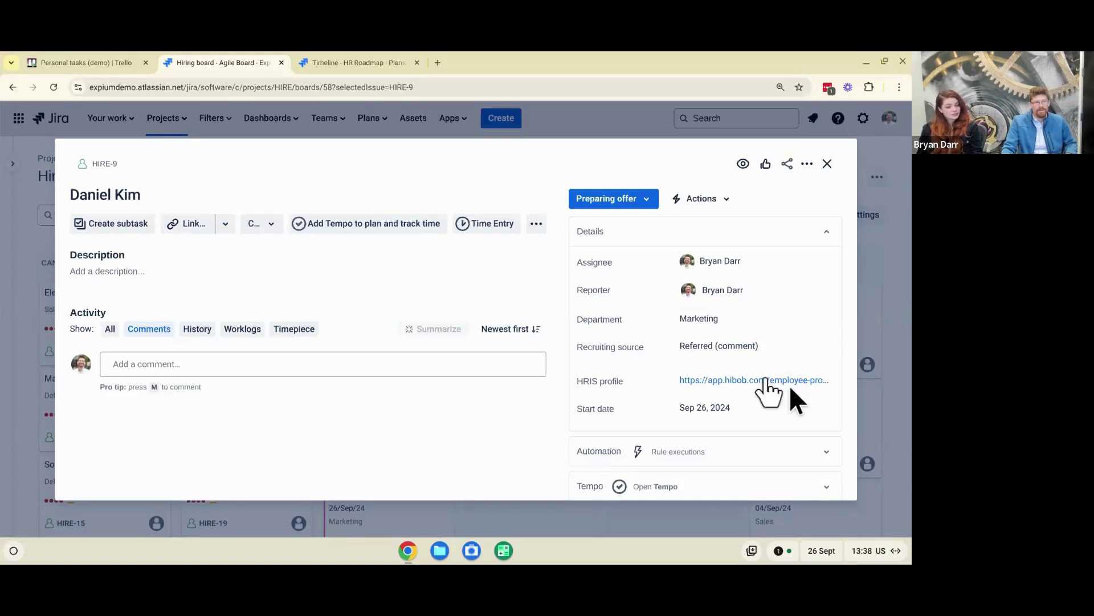
pyautogui.click(656, 344)
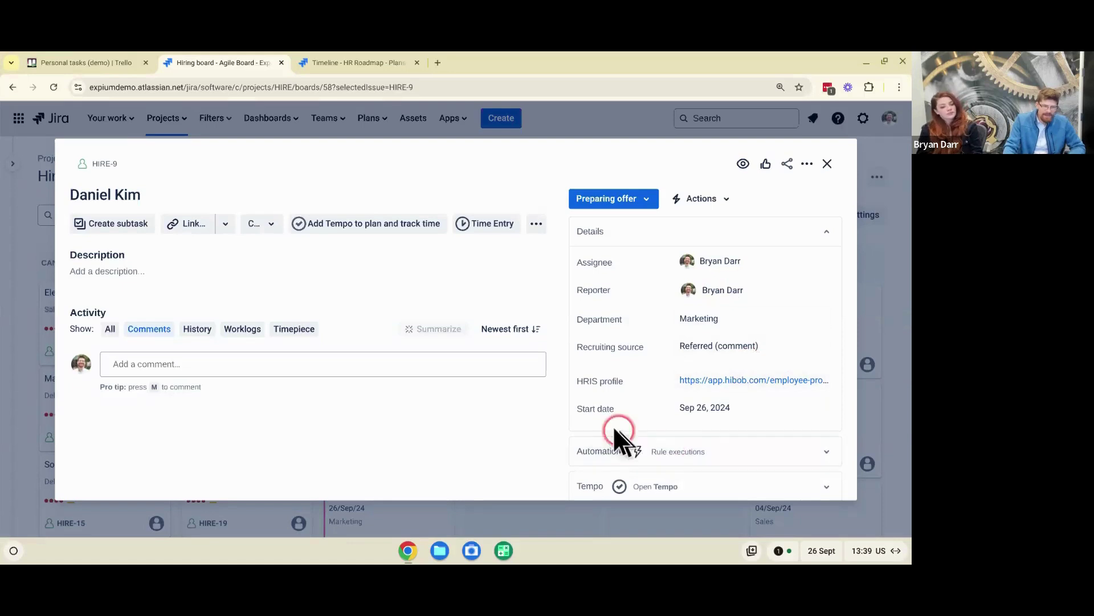
pyautogui.click(761, 412)
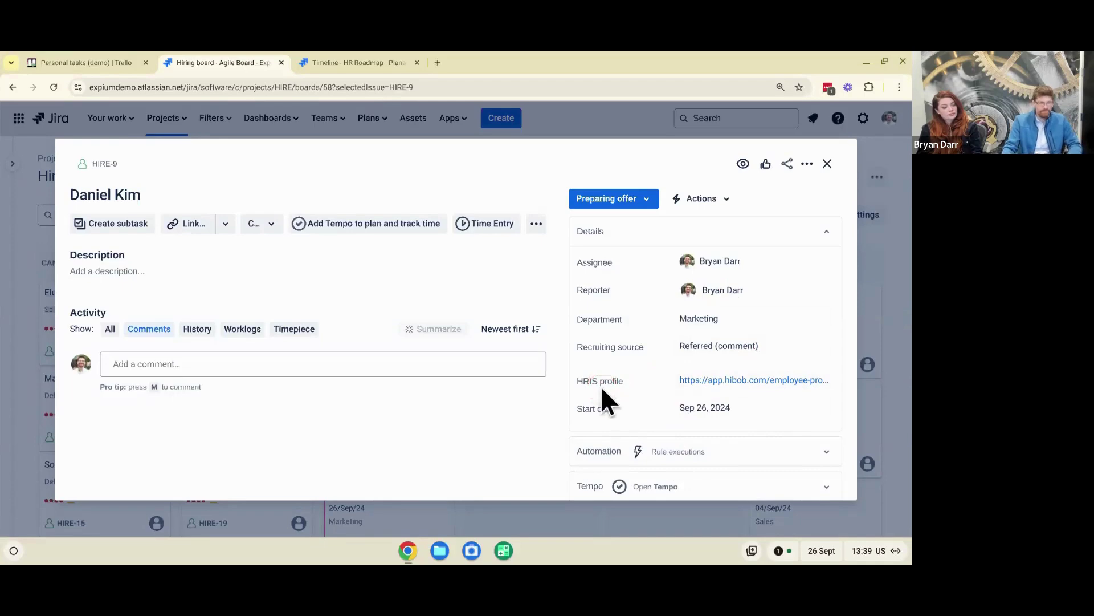
pyautogui.click(690, 395)
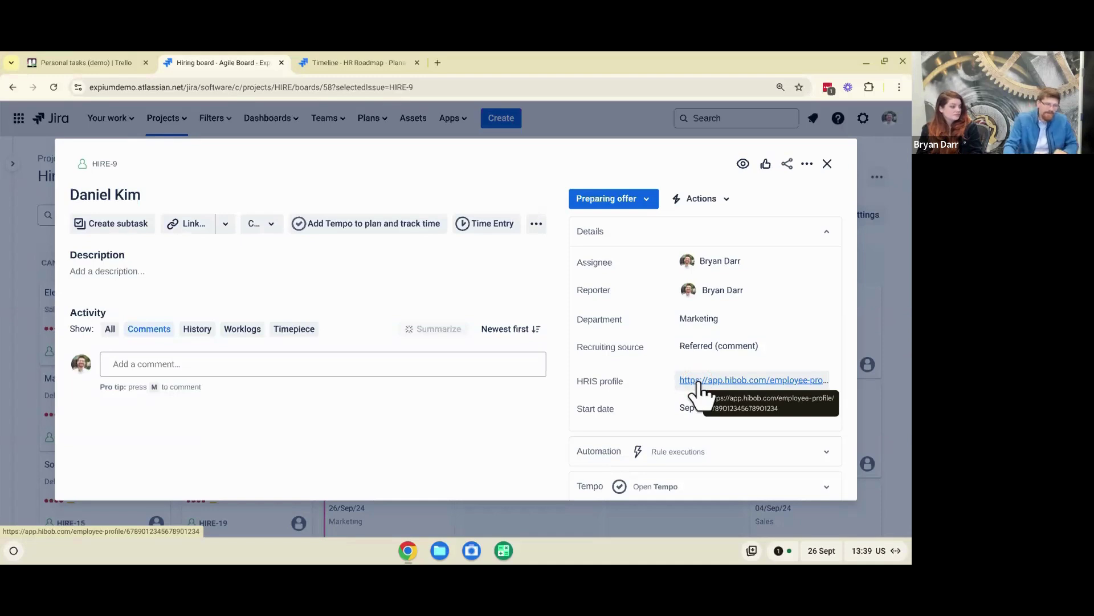
pyautogui.click(720, 382)
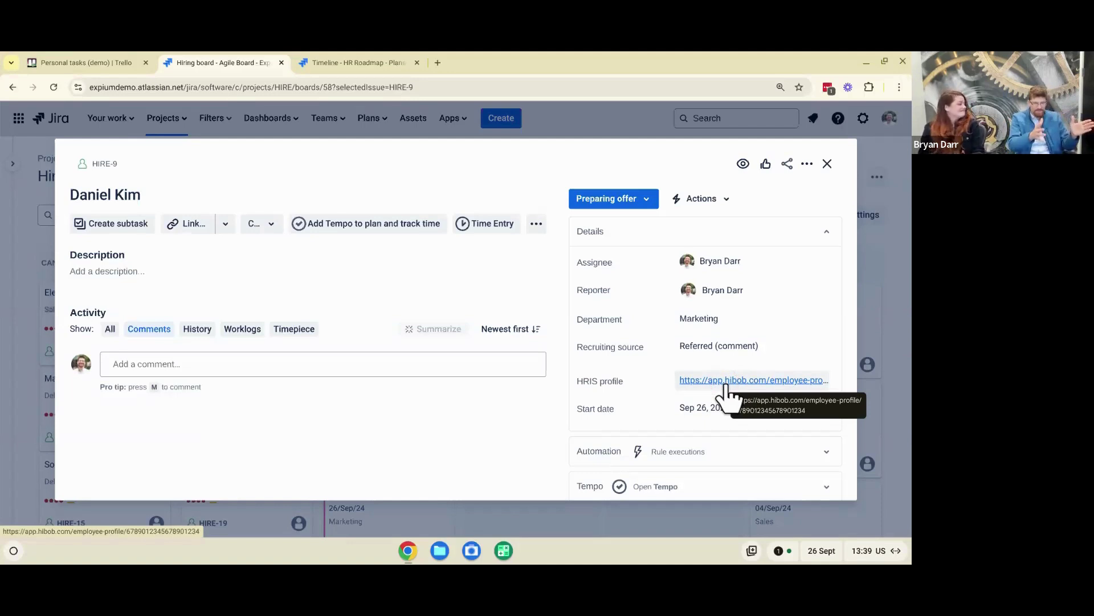
# Examine the available status transitions and the New hire workflow diagram of HIRE-9, and return to the Hiring board
pyautogui.click(648, 200)
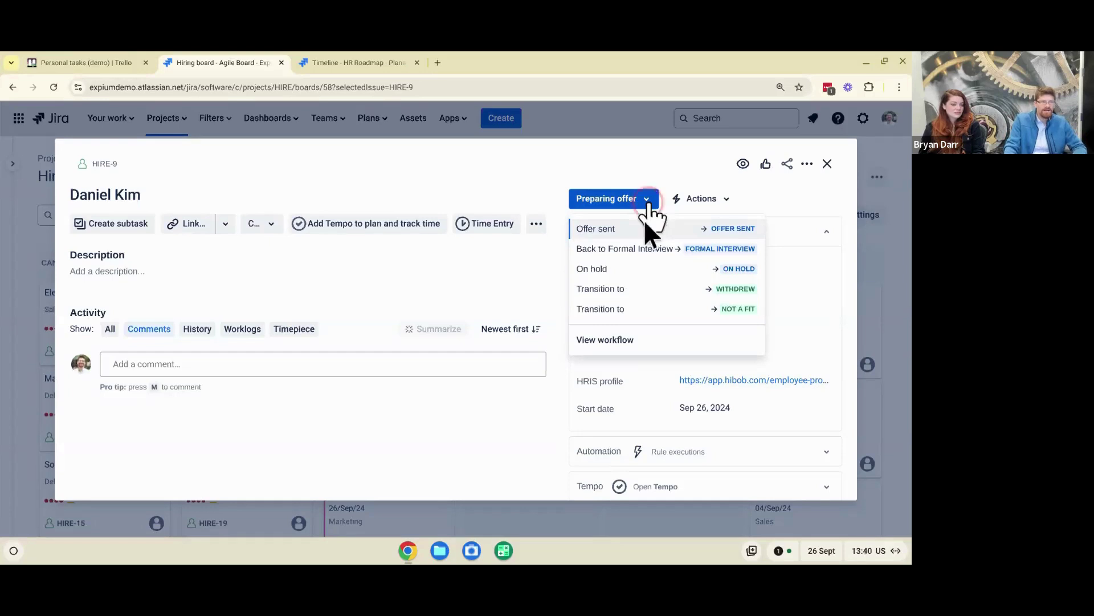
pyautogui.click(644, 223)
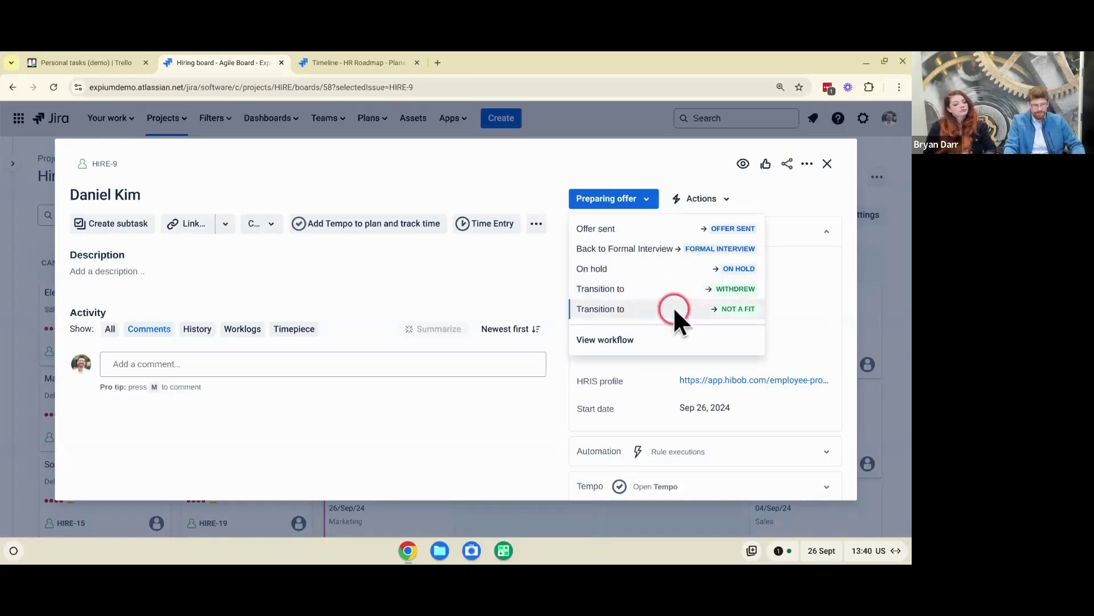
pyautogui.click(620, 342)
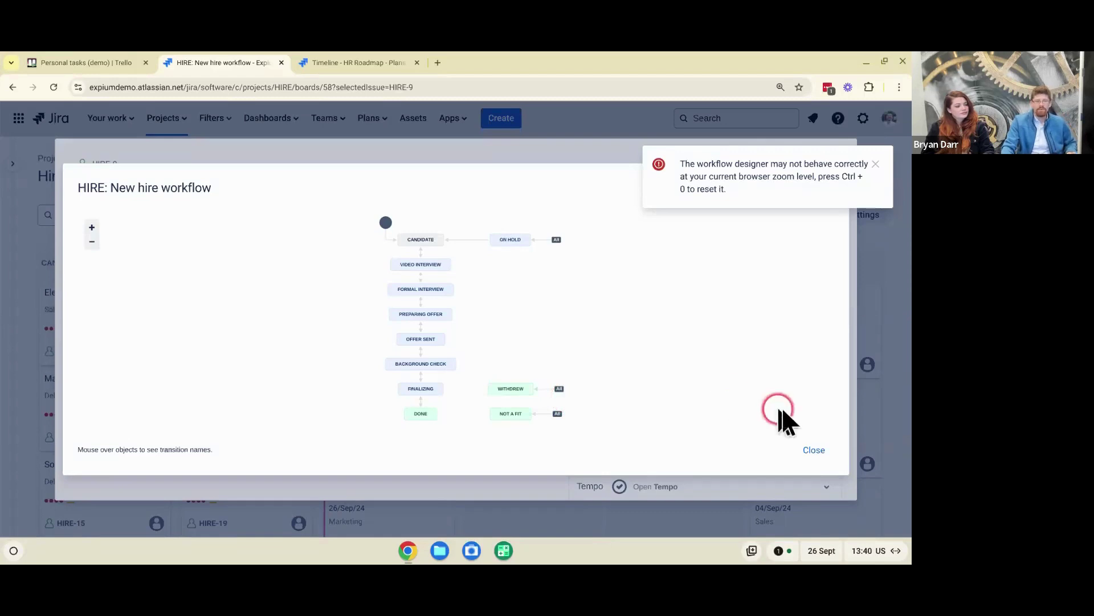
pyautogui.click(807, 451)
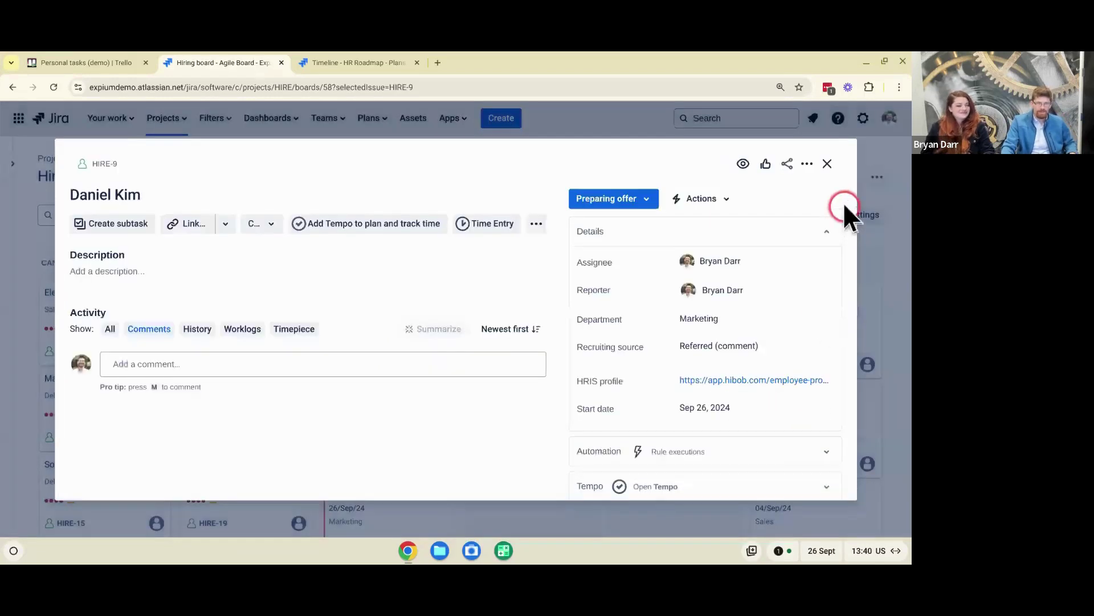
pyautogui.click(828, 164)
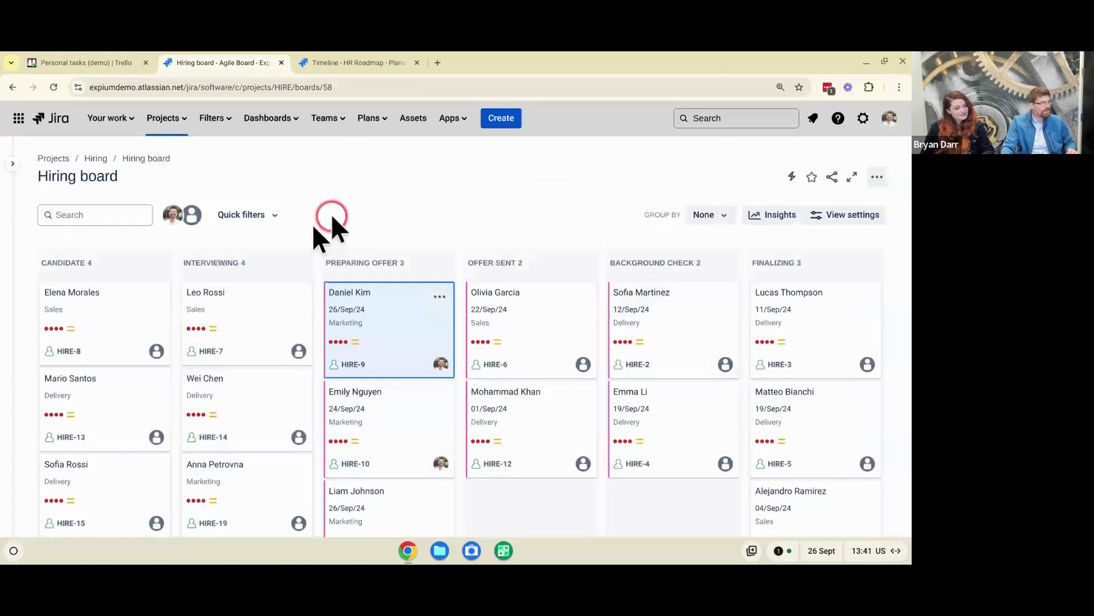
# Show the Delivery, Marketing and Sales quick filters directly on the Hiring board
pyautogui.click(264, 217)
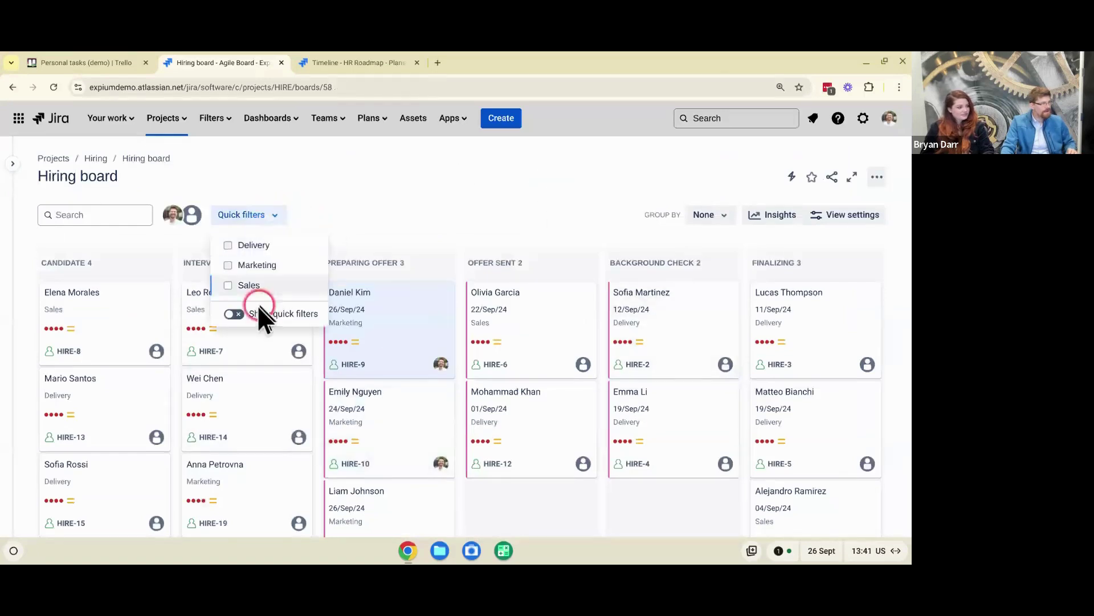
pyautogui.click(236, 314)
pyautogui.click(361, 187)
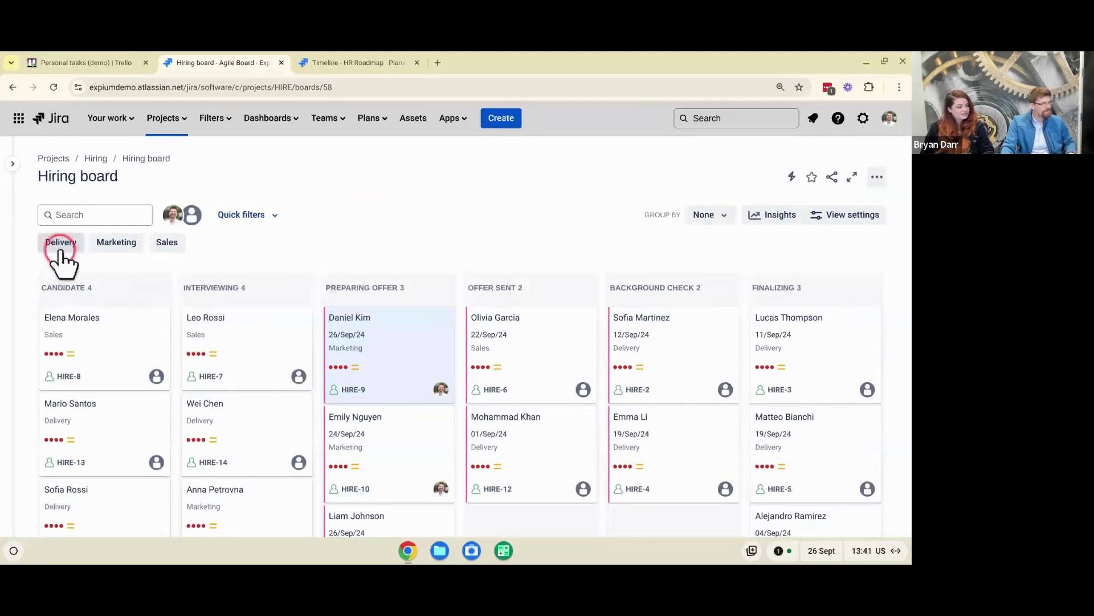
# Filter the Hiring board to Marketing candidates and look over the remaining cards
pyautogui.click(145, 240)
pyautogui.click(129, 241)
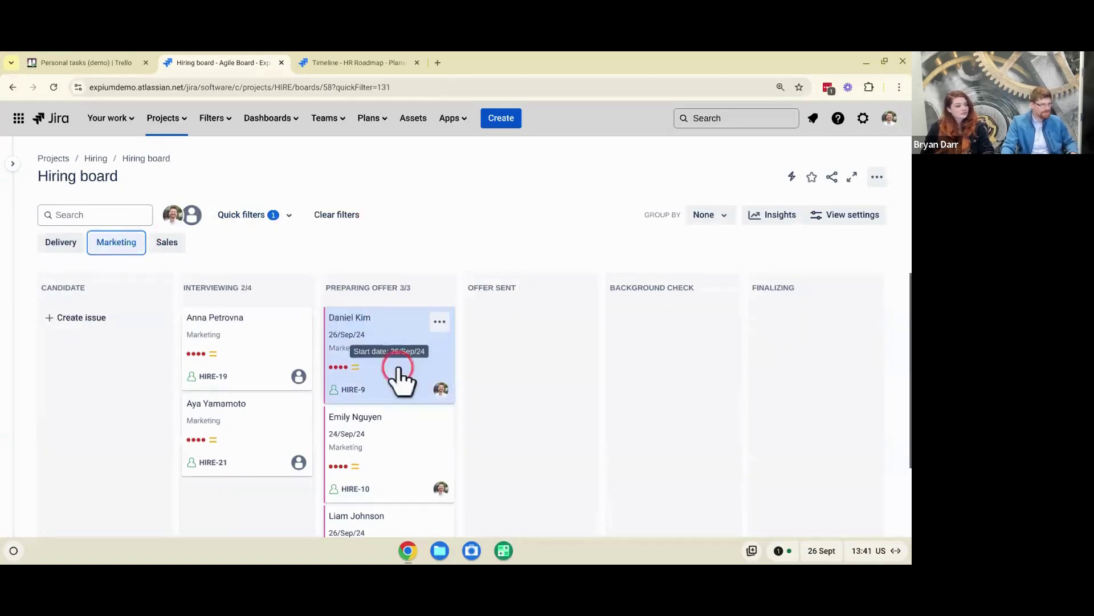
pyautogui.scroll(-2, 398, 371)
pyautogui.scroll(2, 399, 369)
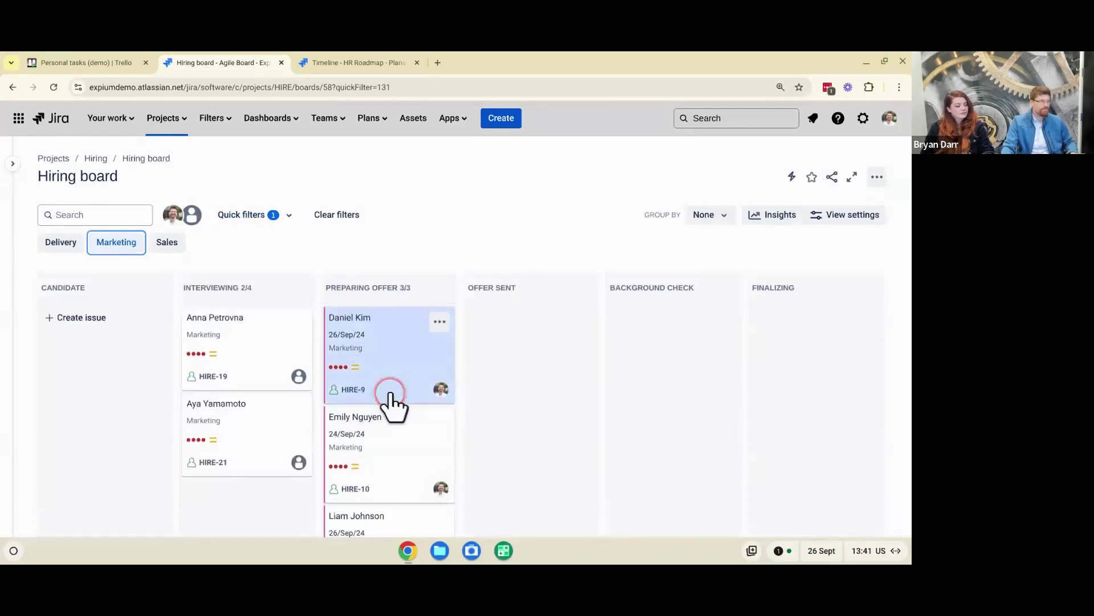
# Replace the Marketing filter with Sales and select the filtered board's full URL
pyautogui.click(135, 256)
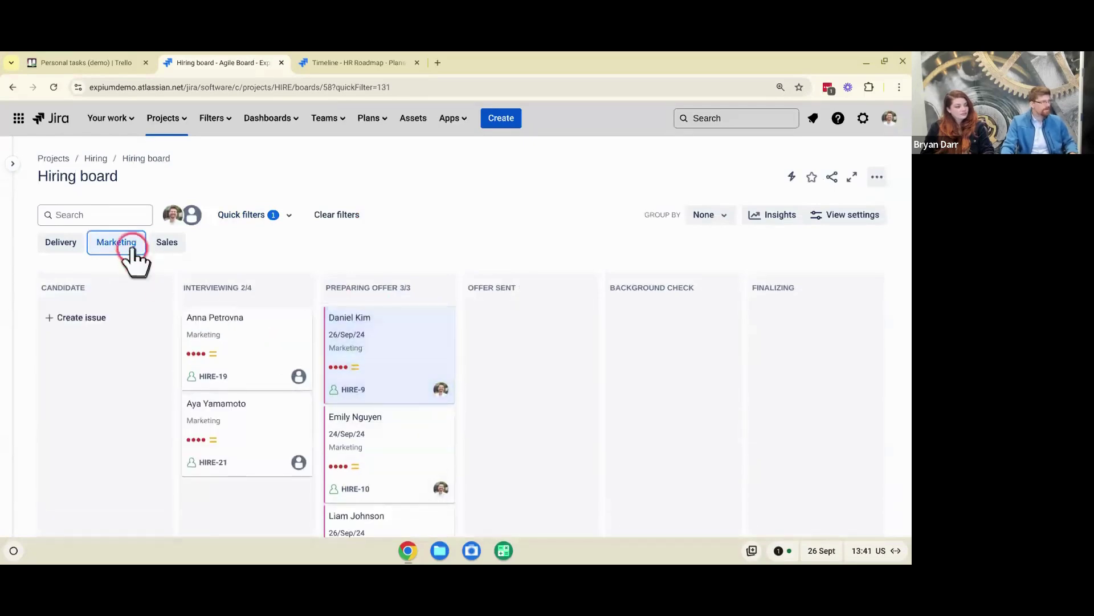
pyautogui.click(162, 240)
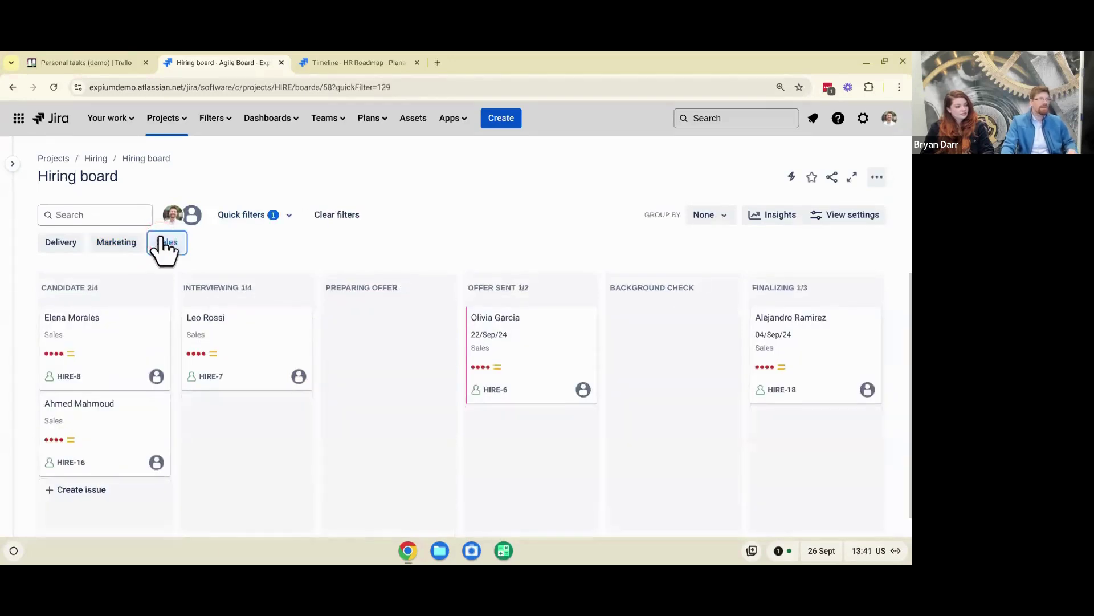
pyautogui.click(335, 90)
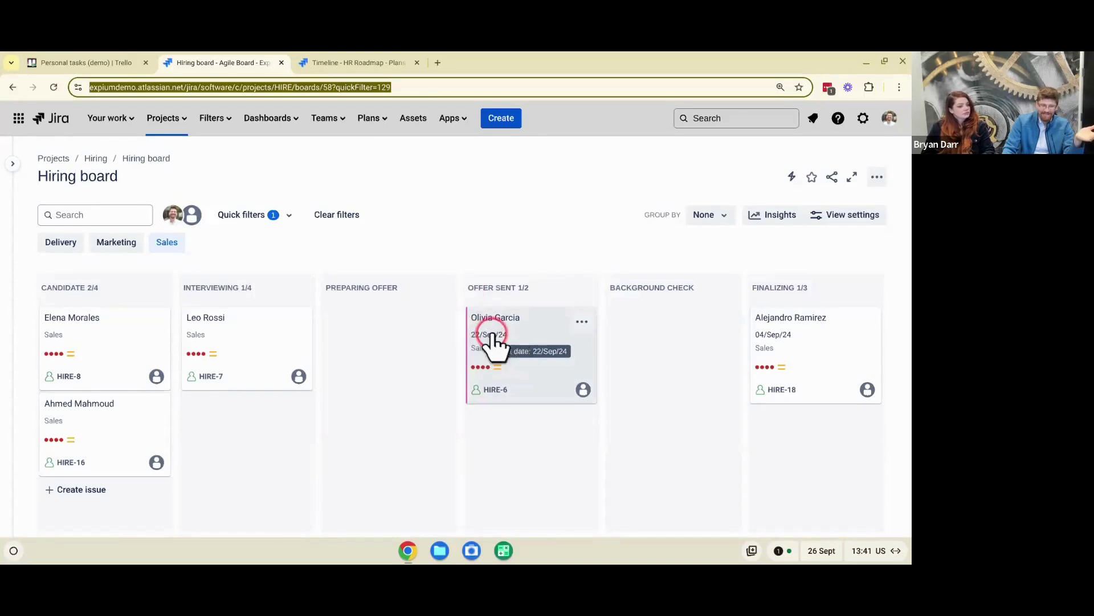
pyautogui.click(484, 416)
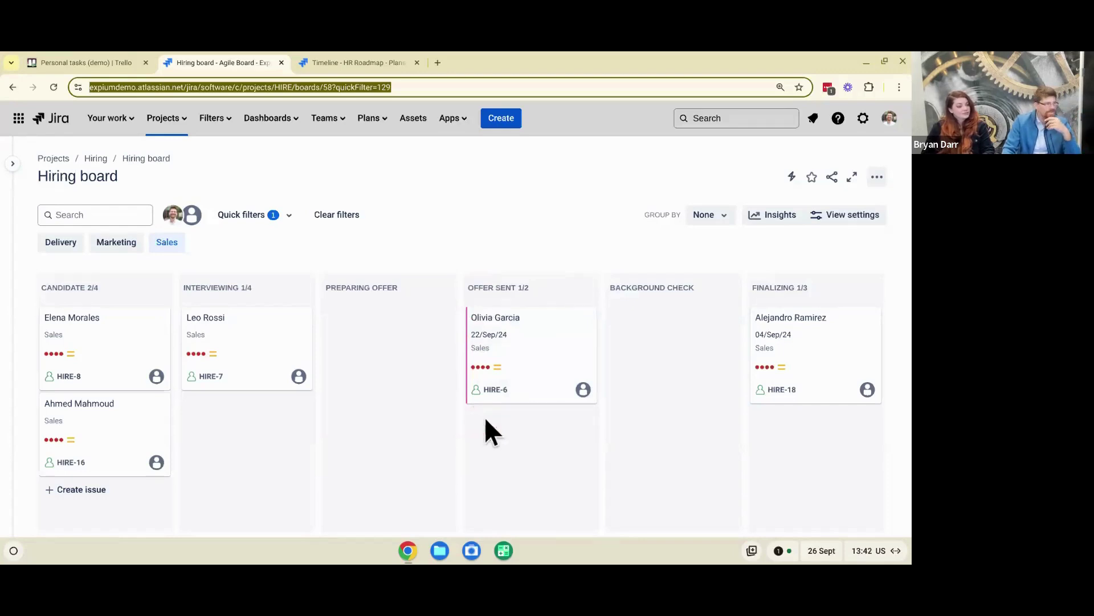
# Remove the Sales filter from the Hiring board and inspect the HIRE-2 card in the Background check column
pyautogui.click(293, 233)
pyautogui.click(181, 245)
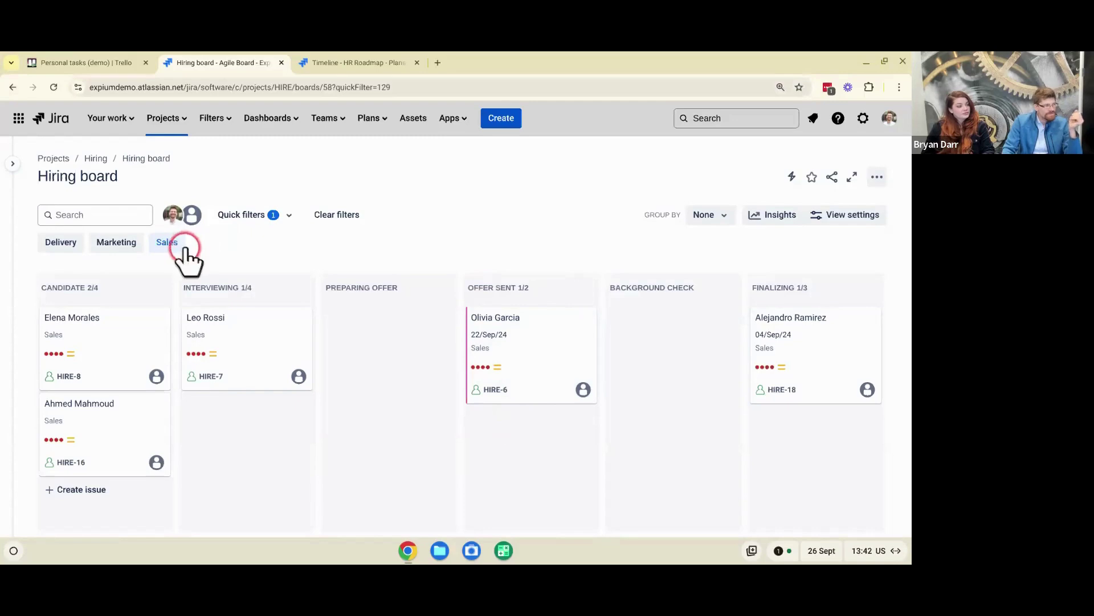
pyautogui.click(361, 311)
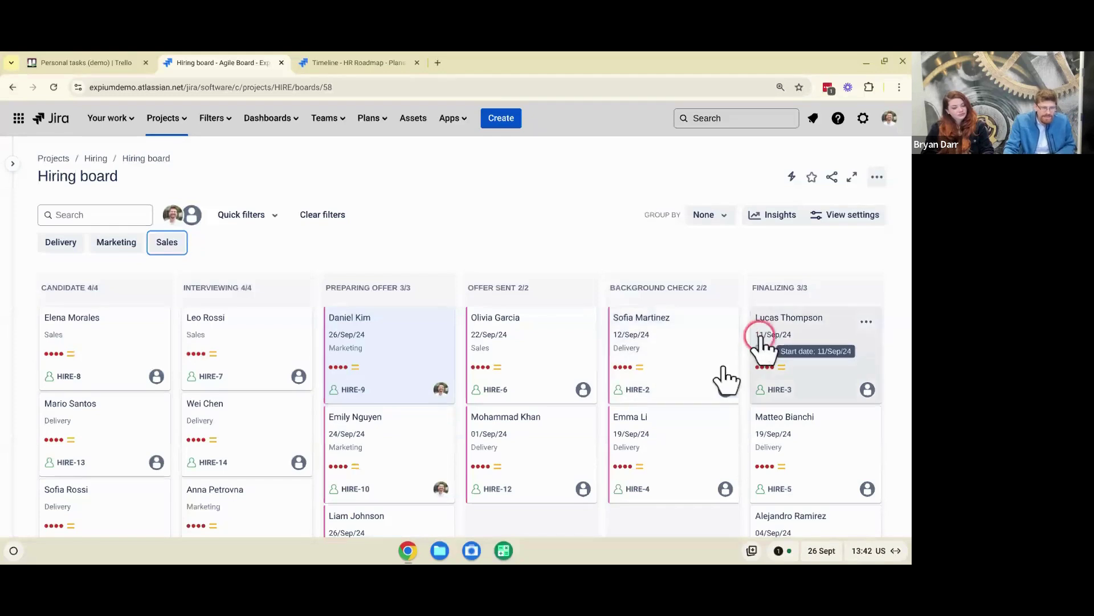
pyautogui.click(656, 348)
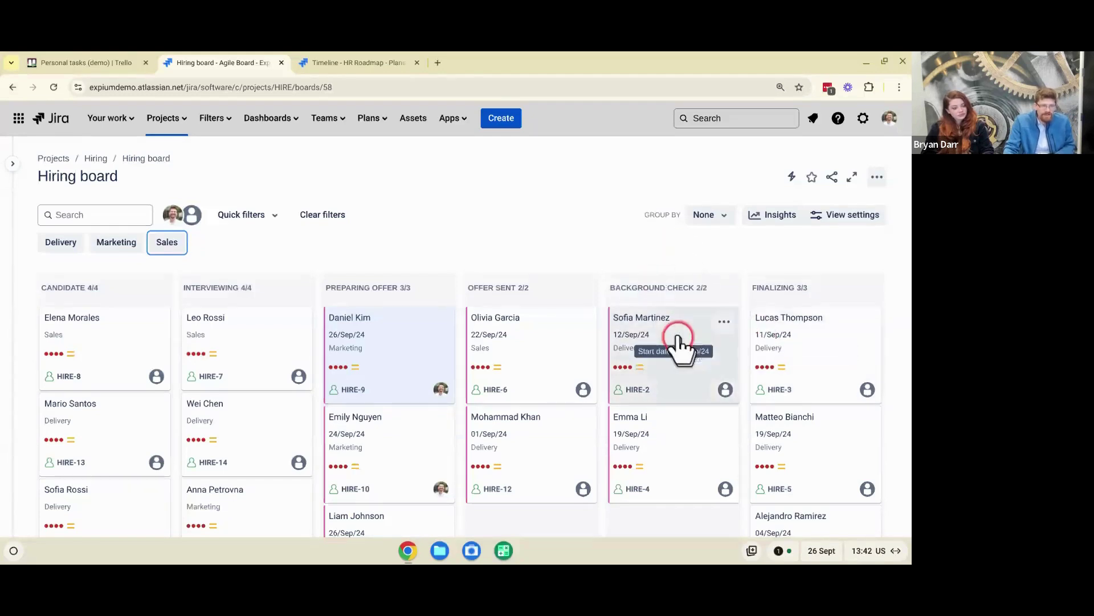
pyautogui.moveTo(679, 342); pyautogui.dragTo(621, 323)
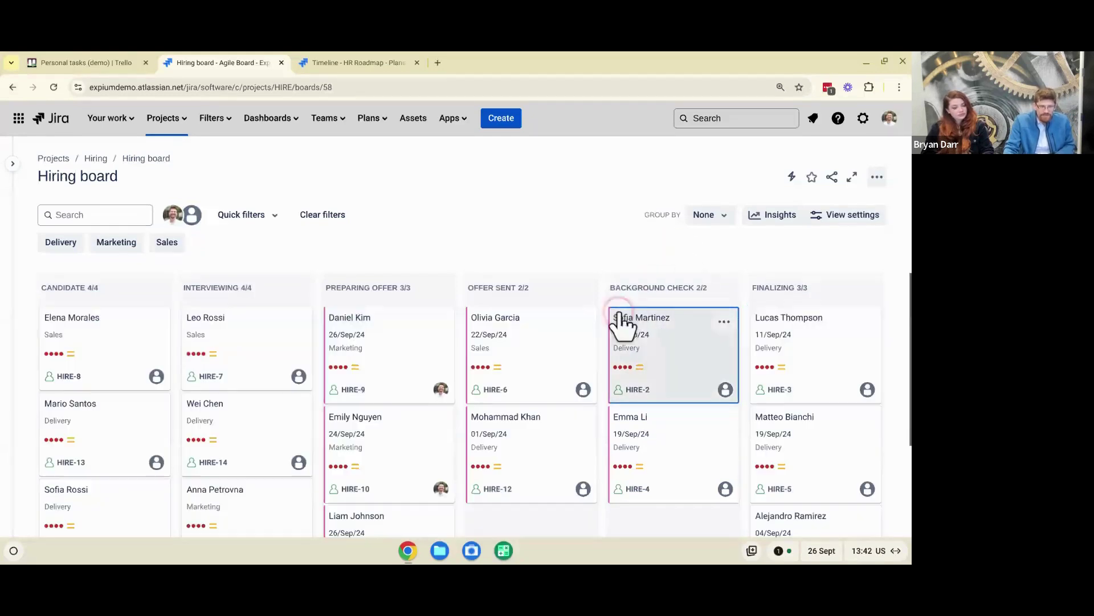
# Open the HIRE-3 candidate in the Finalizing column and examine its Provision hardware, IT systems access and Benefits registration subtasks
pyautogui.click(775, 326)
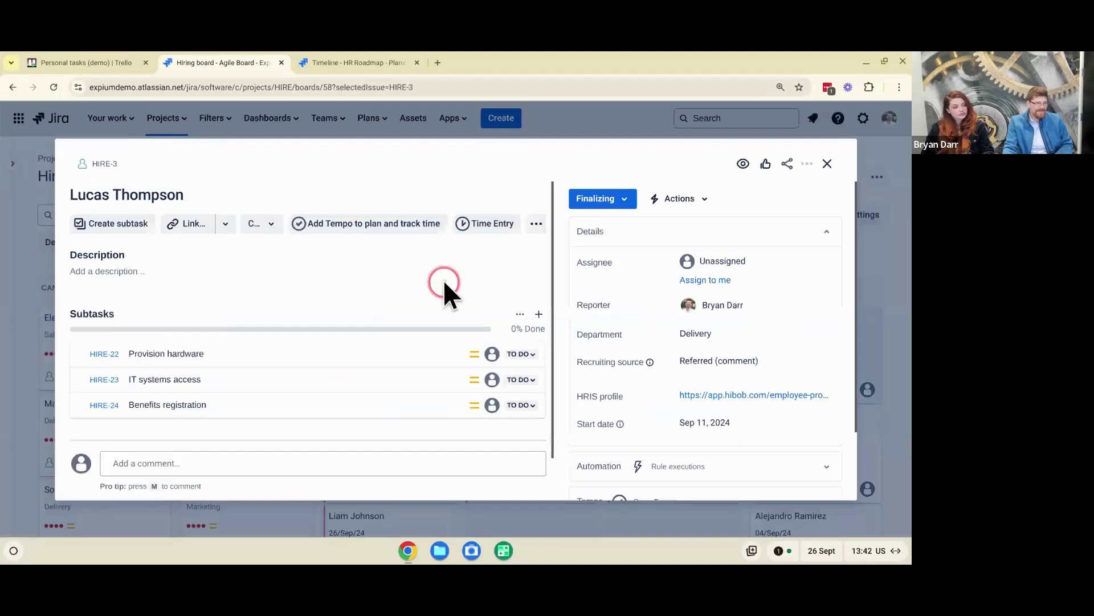
pyautogui.scroll(-1, 382, 316)
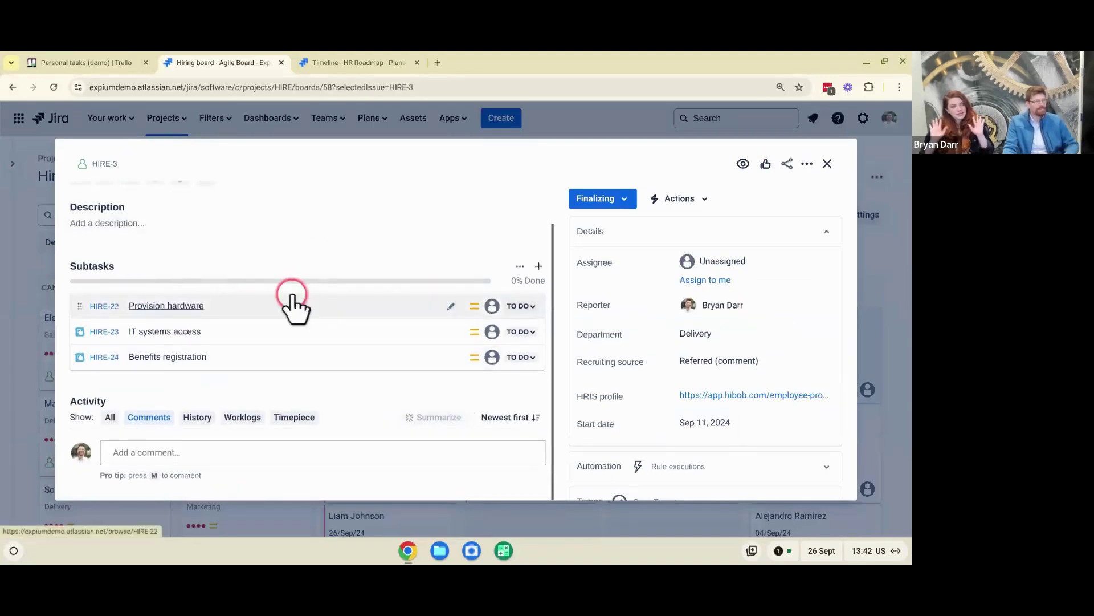
pyautogui.moveTo(295, 308)
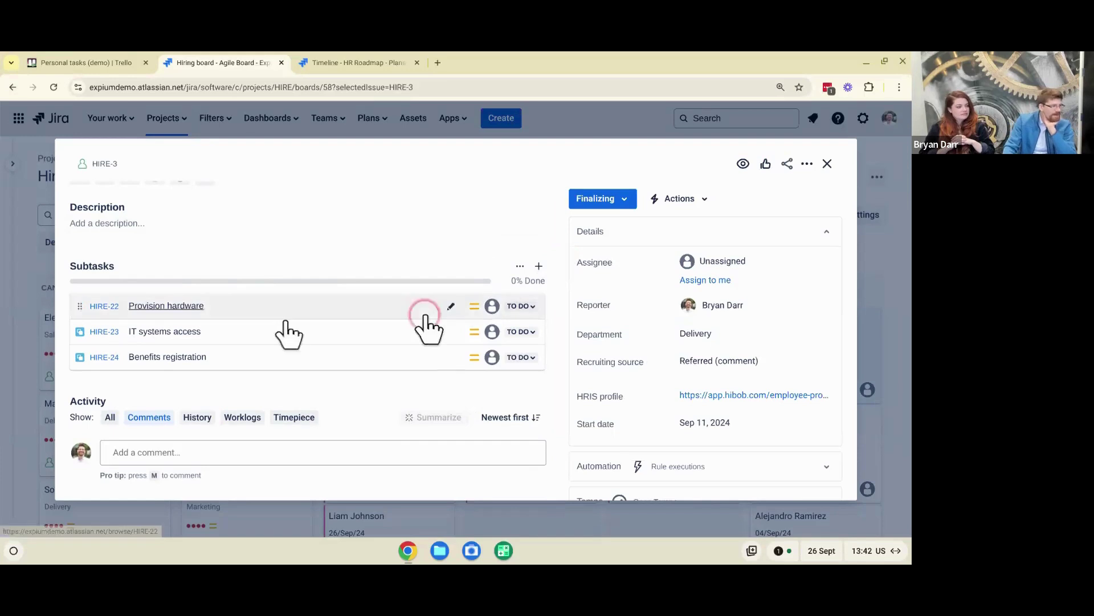
pyautogui.moveTo(142, 313)
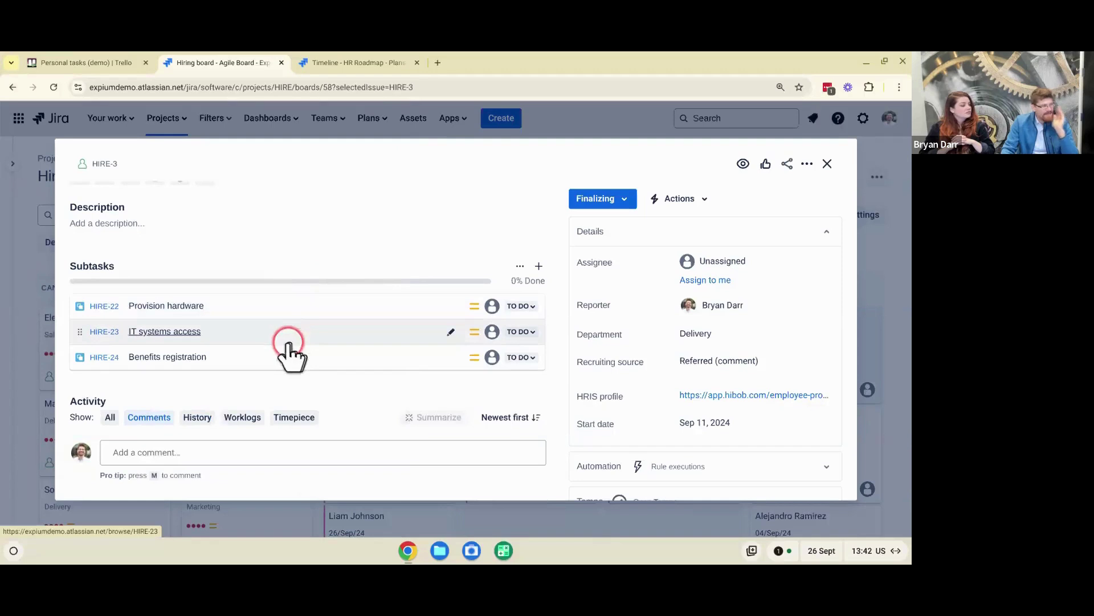
pyautogui.moveTo(287, 343)
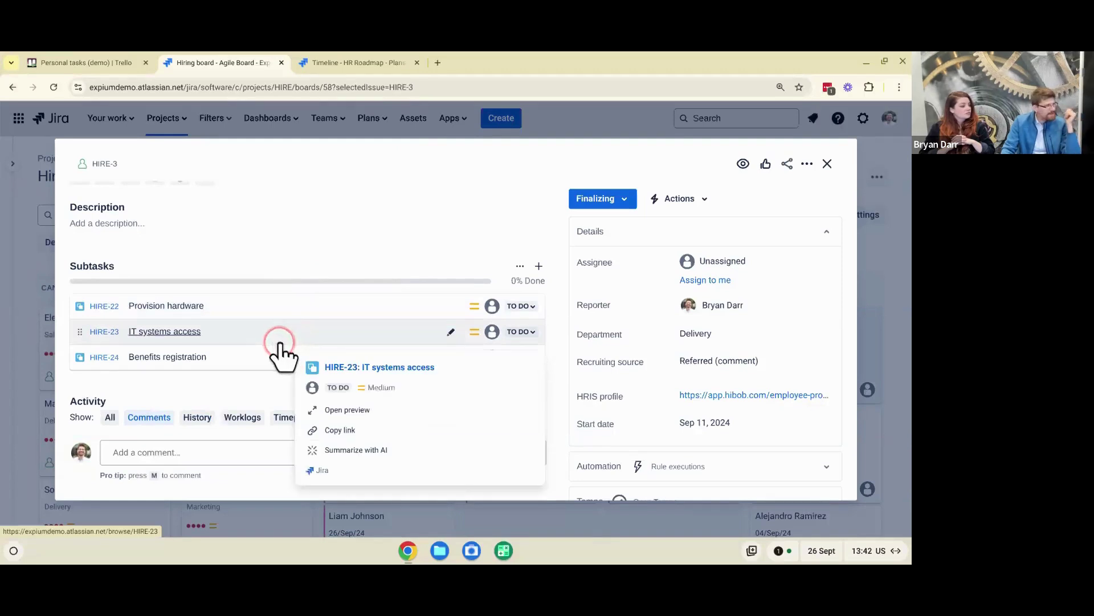
pyautogui.moveTo(250, 360)
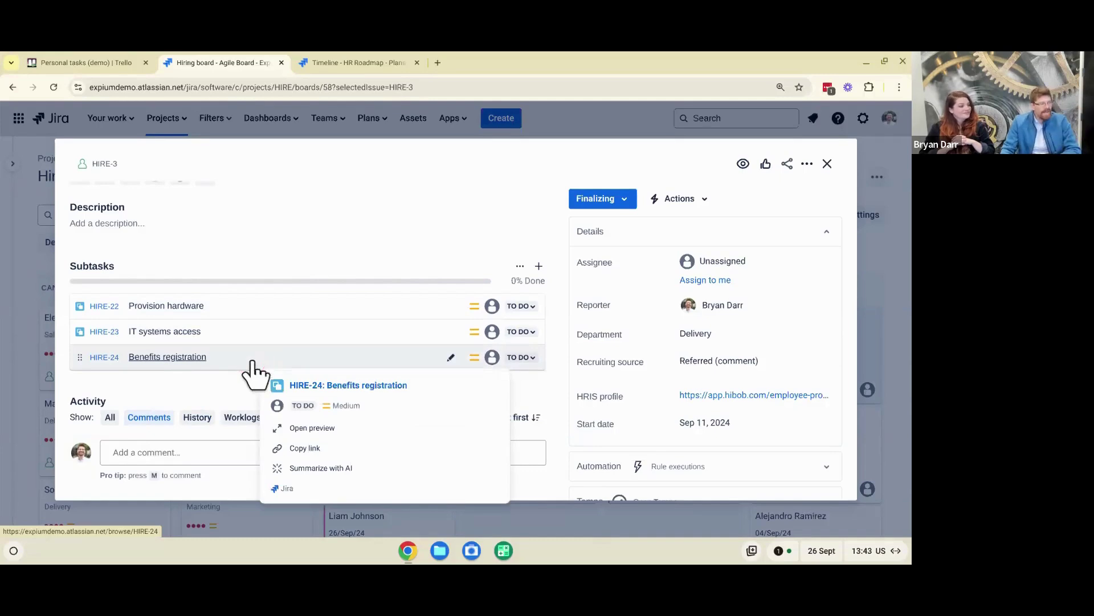
pyautogui.click(492, 332)
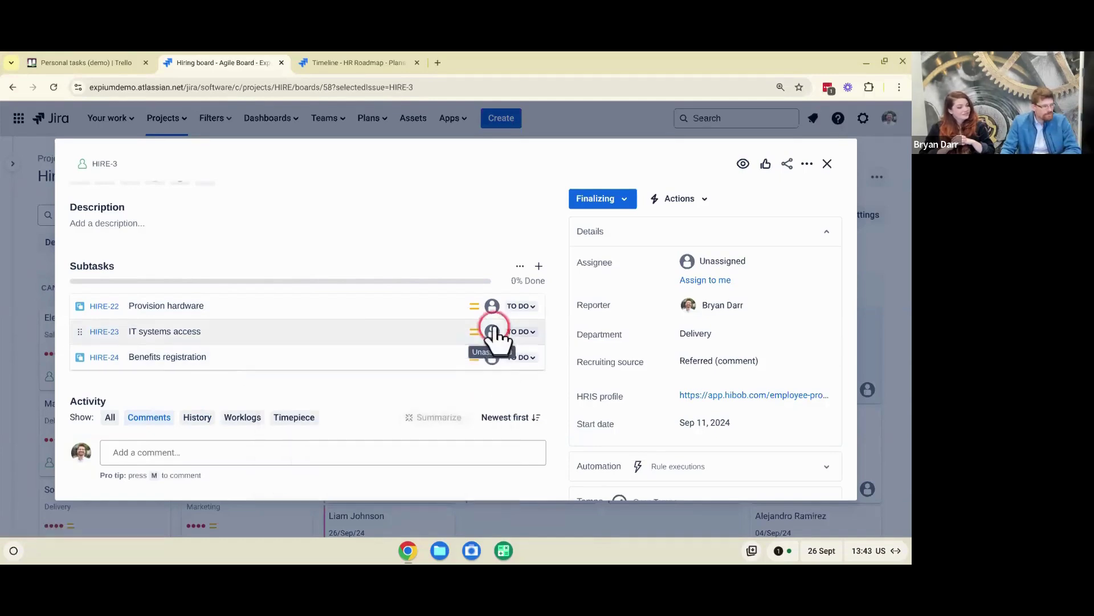
pyautogui.click(271, 272)
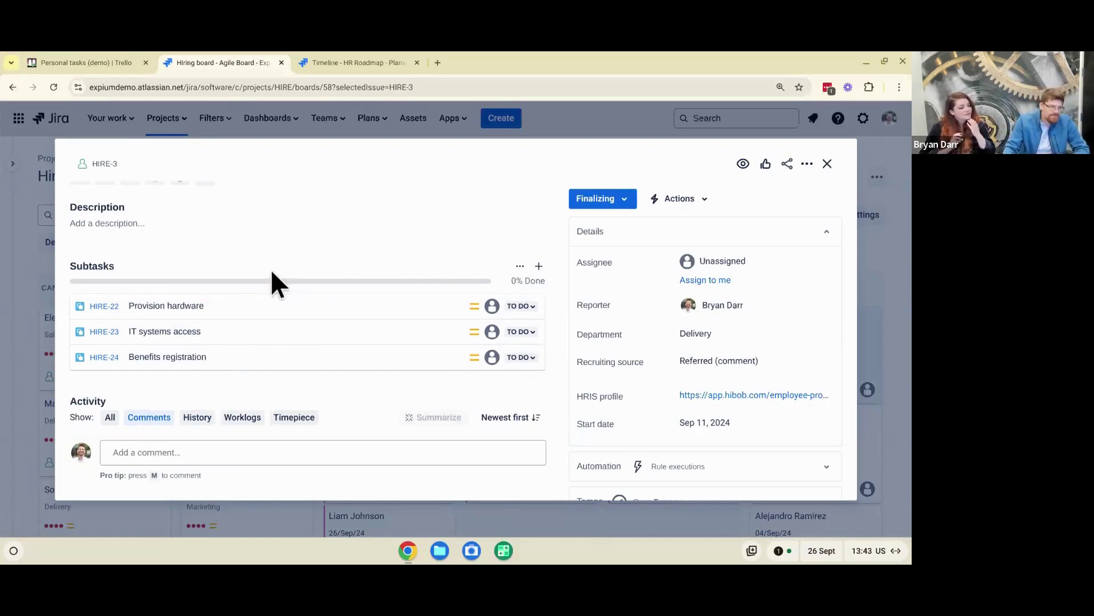
pyautogui.click(362, 280)
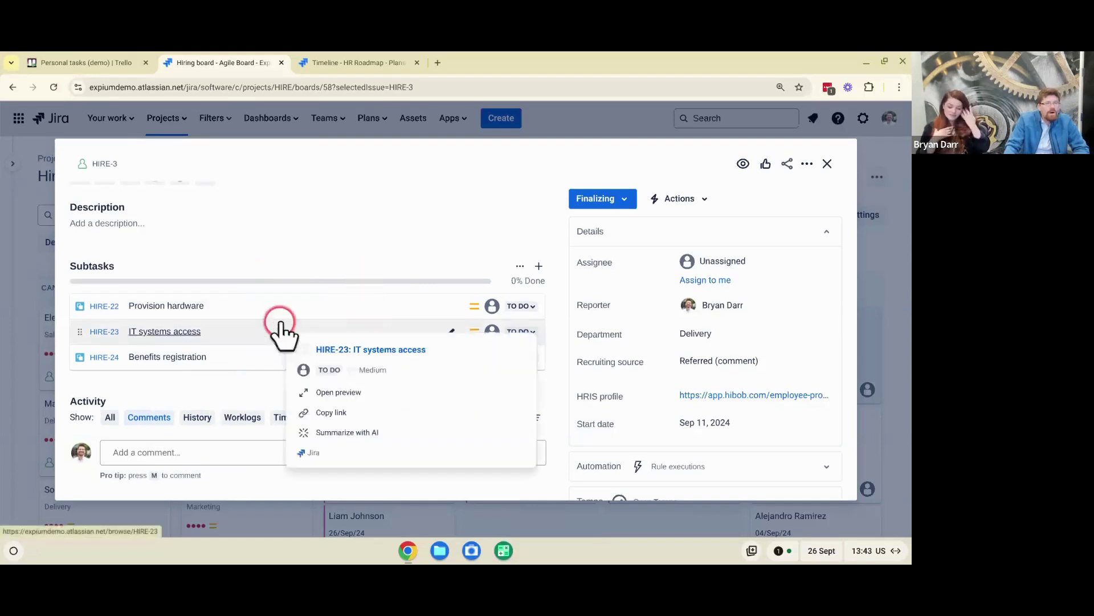
pyautogui.click(701, 423)
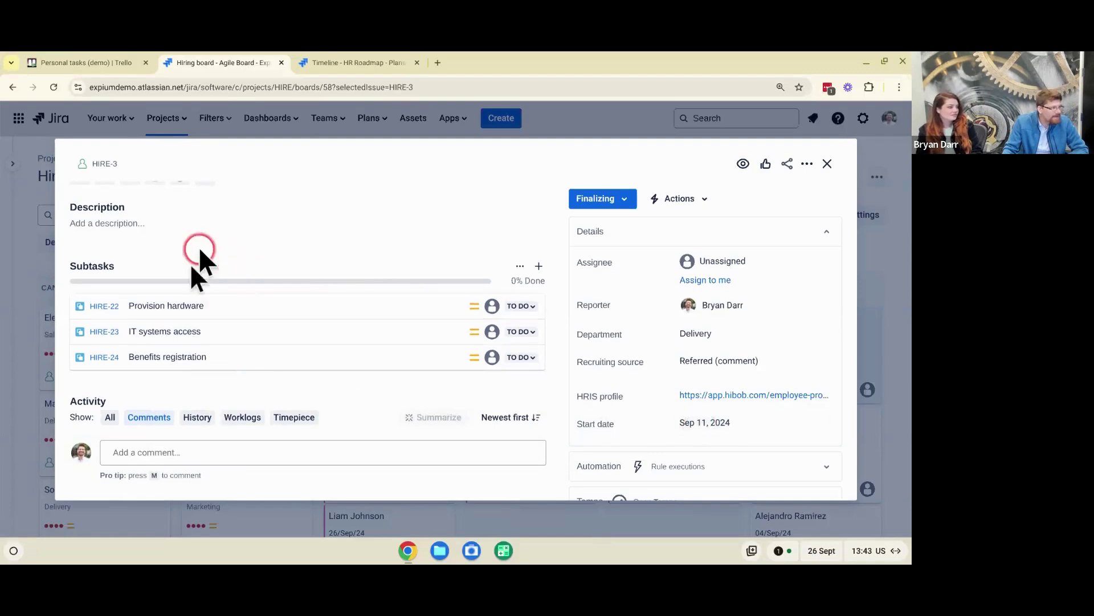
pyautogui.moveTo(194, 333)
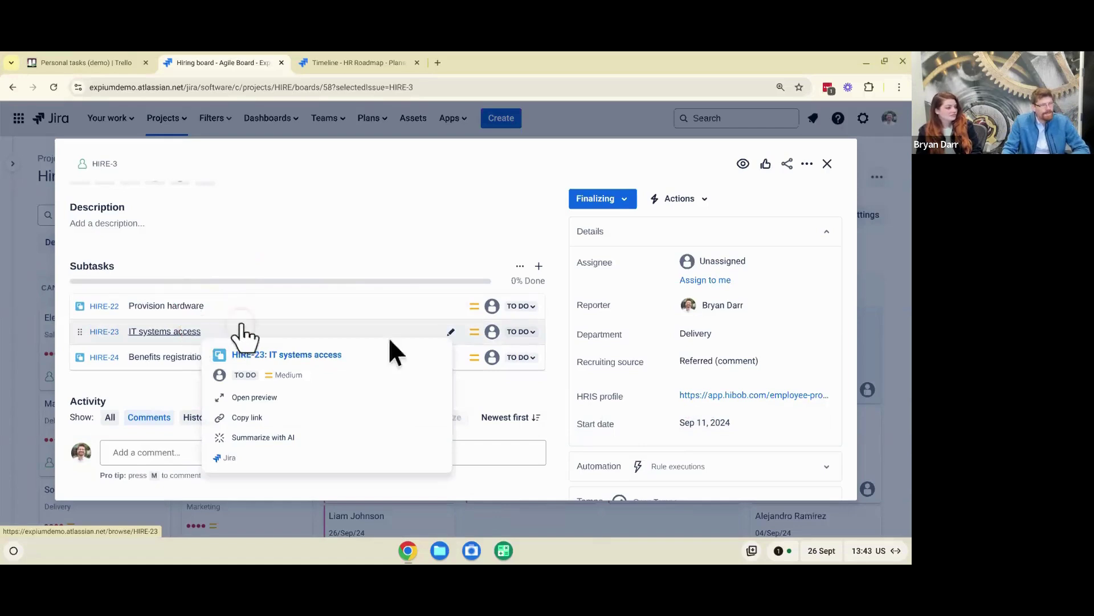
# Set the status of HIRE-3's Provision hardware subtask to In Progress and check the subtask progress bar
pyautogui.click(535, 308)
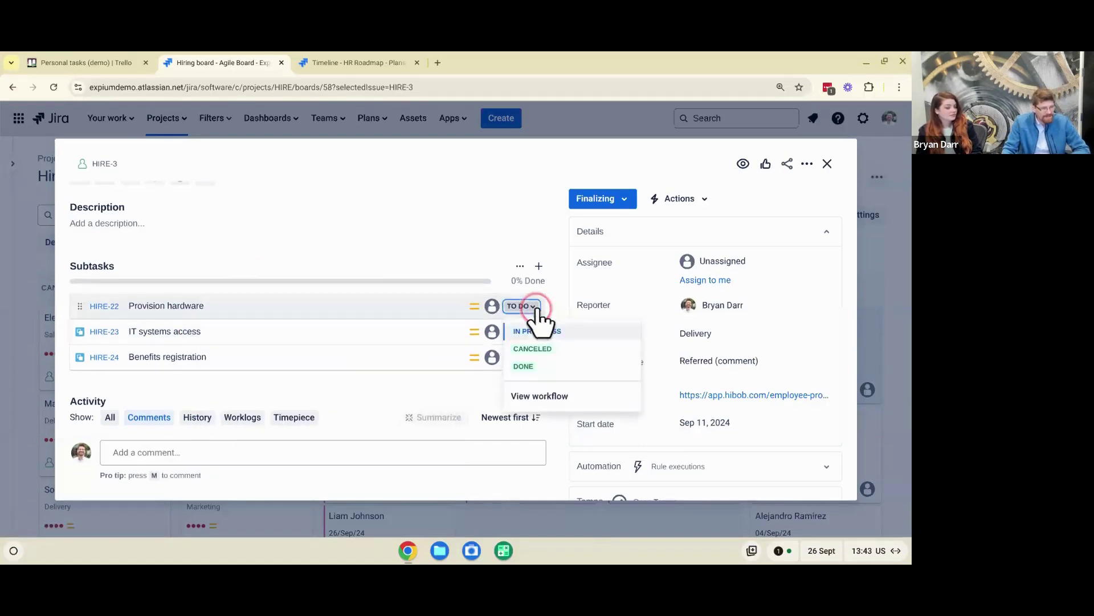
pyautogui.click(539, 365)
pyautogui.click(538, 332)
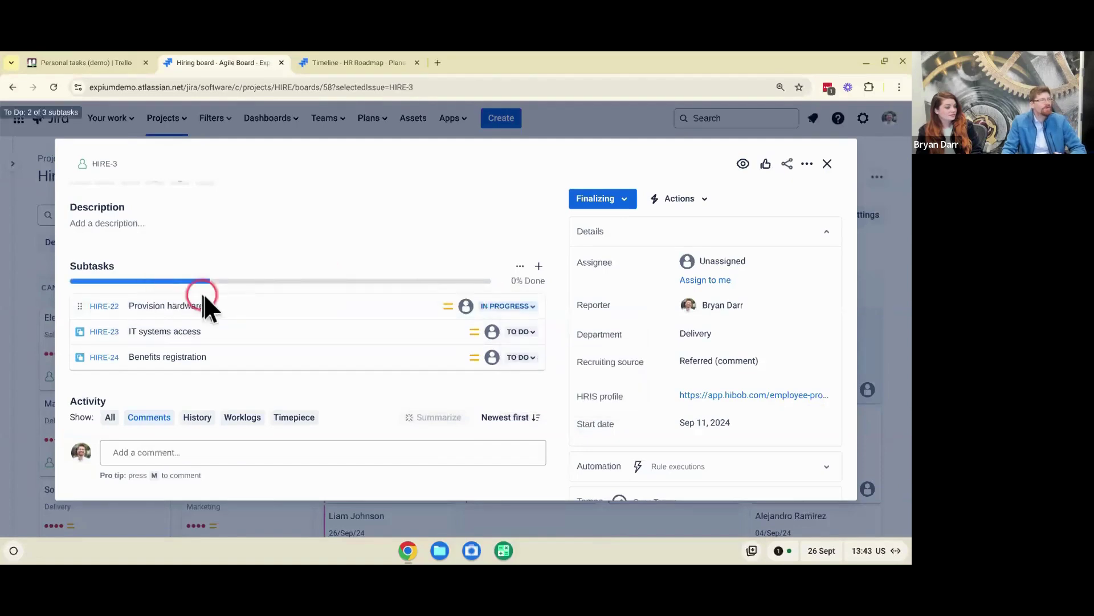
pyautogui.moveTo(209, 304)
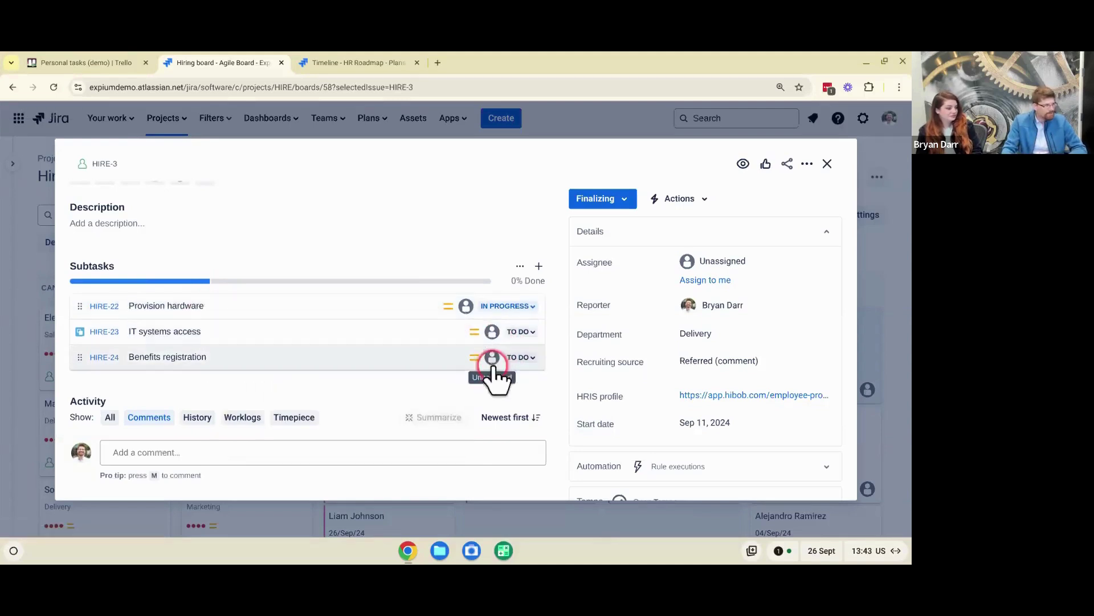
pyautogui.moveTo(255, 342)
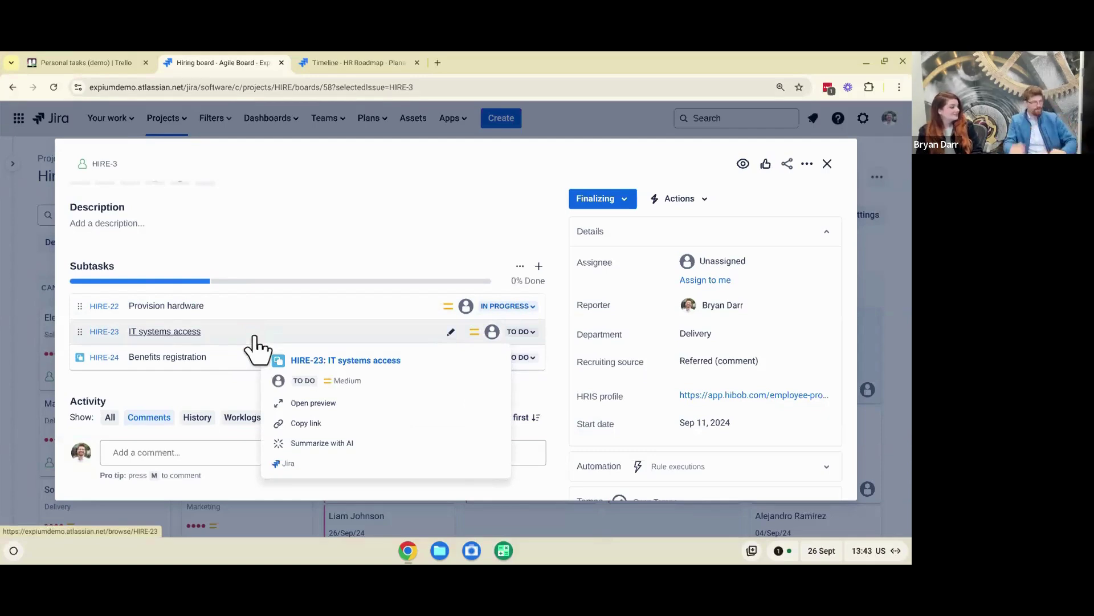
# Review HIRE-3's full change history down to the issue's creation, and switch the activity back to comments
pyautogui.click(193, 408)
pyautogui.scroll(-4, 225, 410)
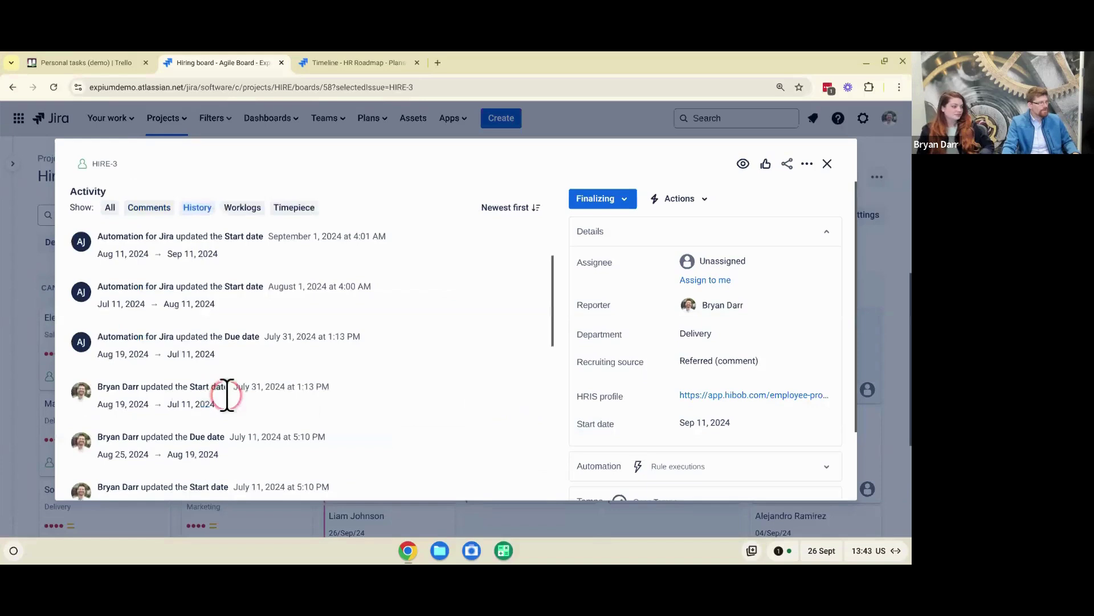
pyautogui.scroll(-5, 225, 392)
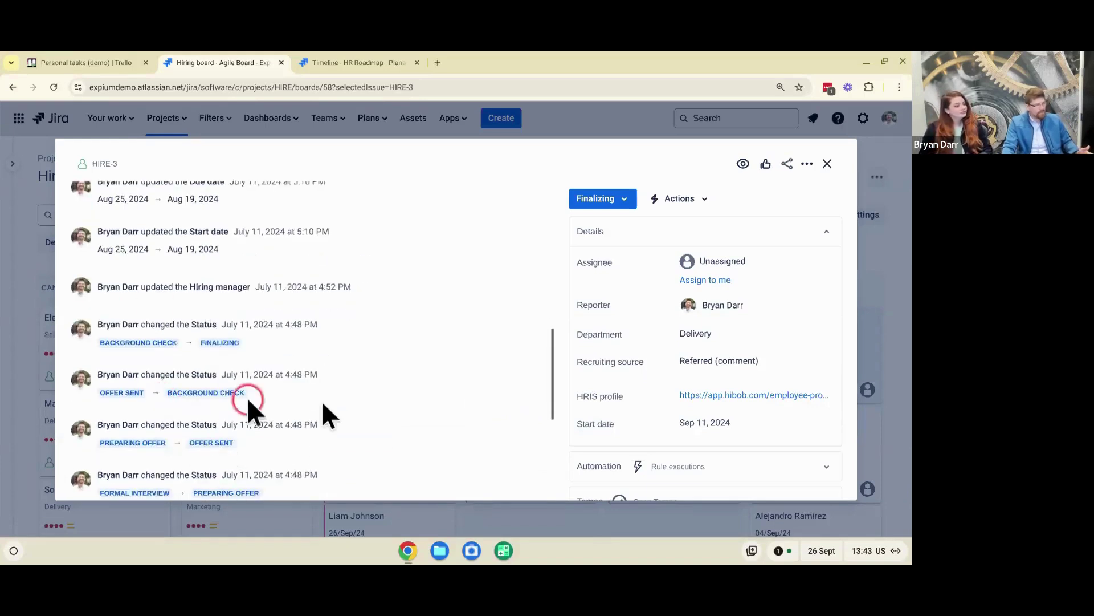
pyautogui.scroll(-1, 322, 414)
pyautogui.scroll(-3, 322, 404)
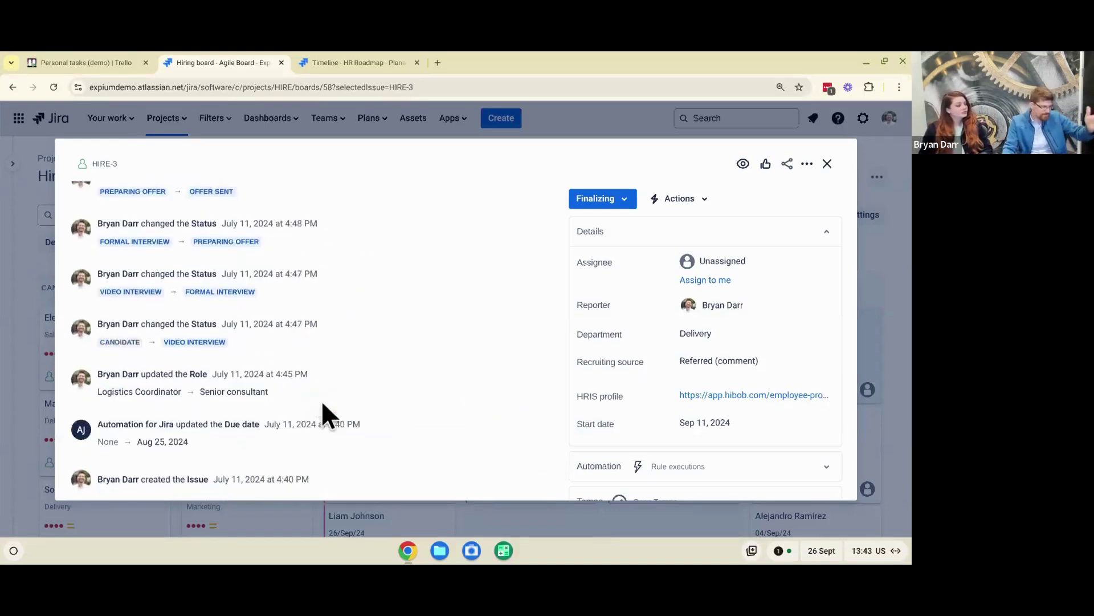
pyautogui.click(338, 303)
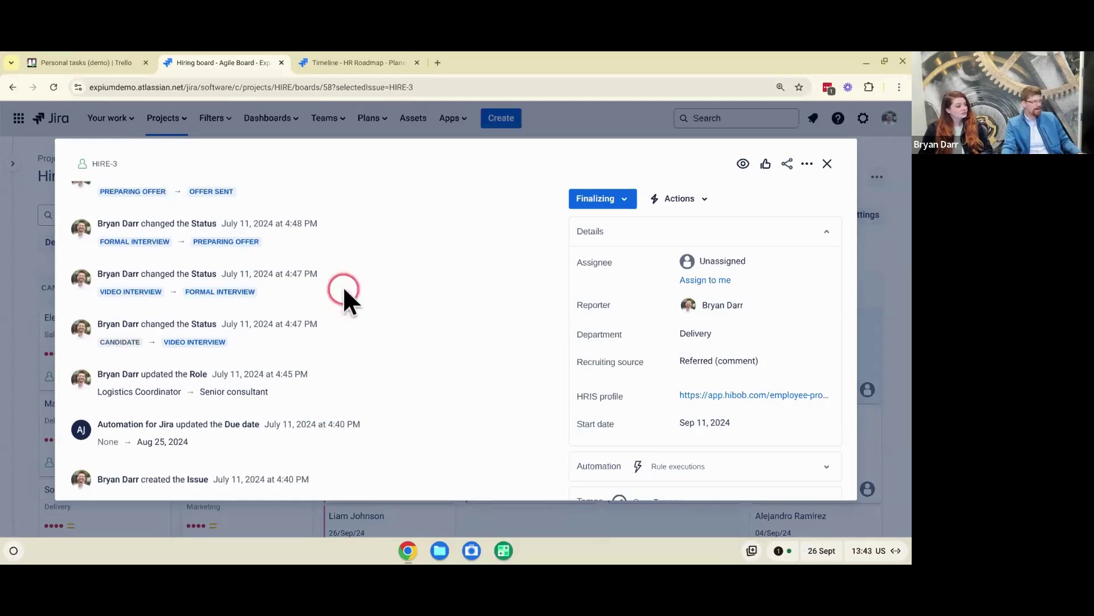
pyautogui.click(278, 316)
pyautogui.scroll(2, 279, 320)
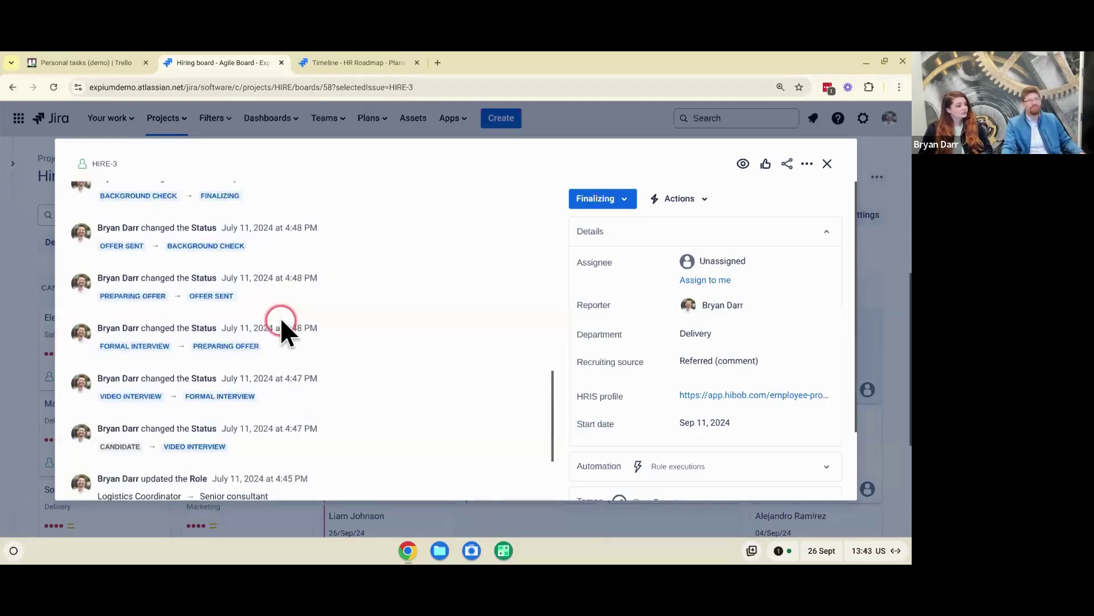
pyautogui.scroll(10, 281, 328)
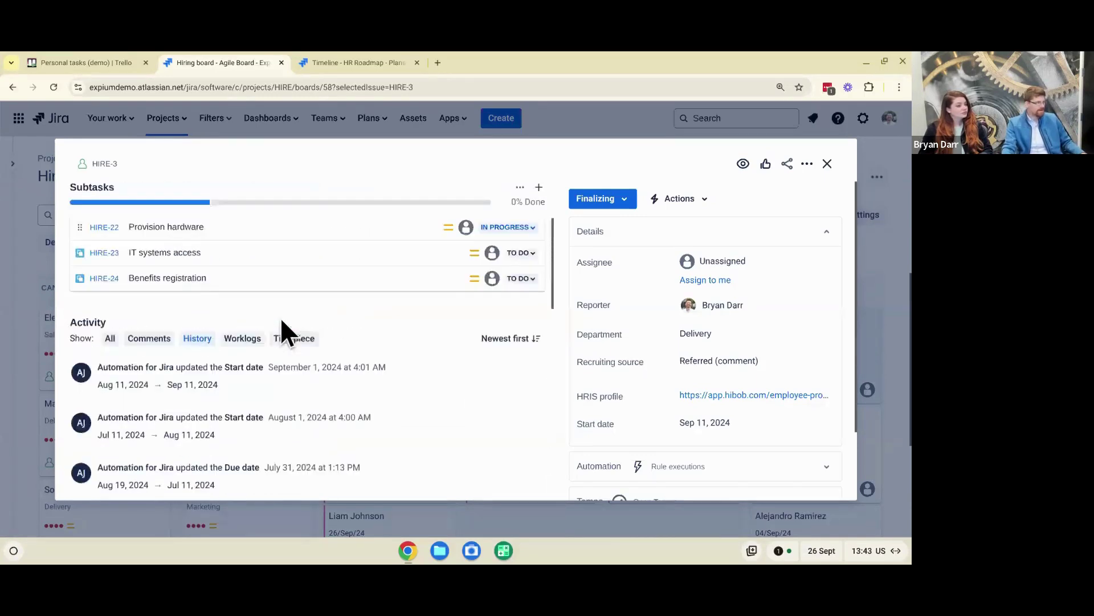
pyautogui.scroll(3, 281, 330)
pyautogui.click(146, 423)
pyautogui.click(177, 422)
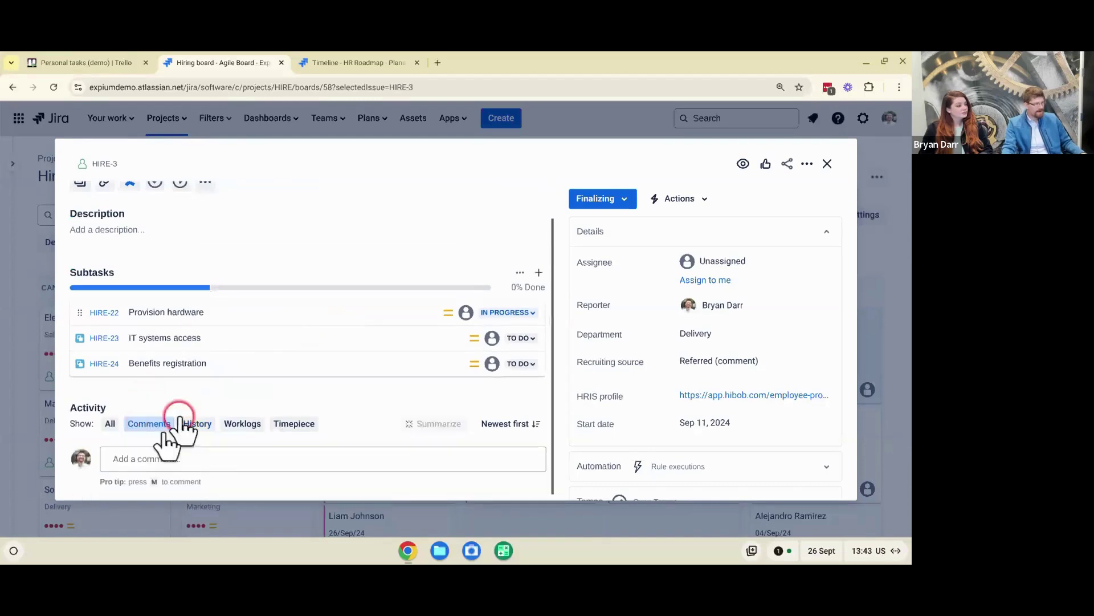
# Look over HIRE-3's subtasks and workflow status, and close the issue to return to the Hiring board
pyautogui.click(233, 464)
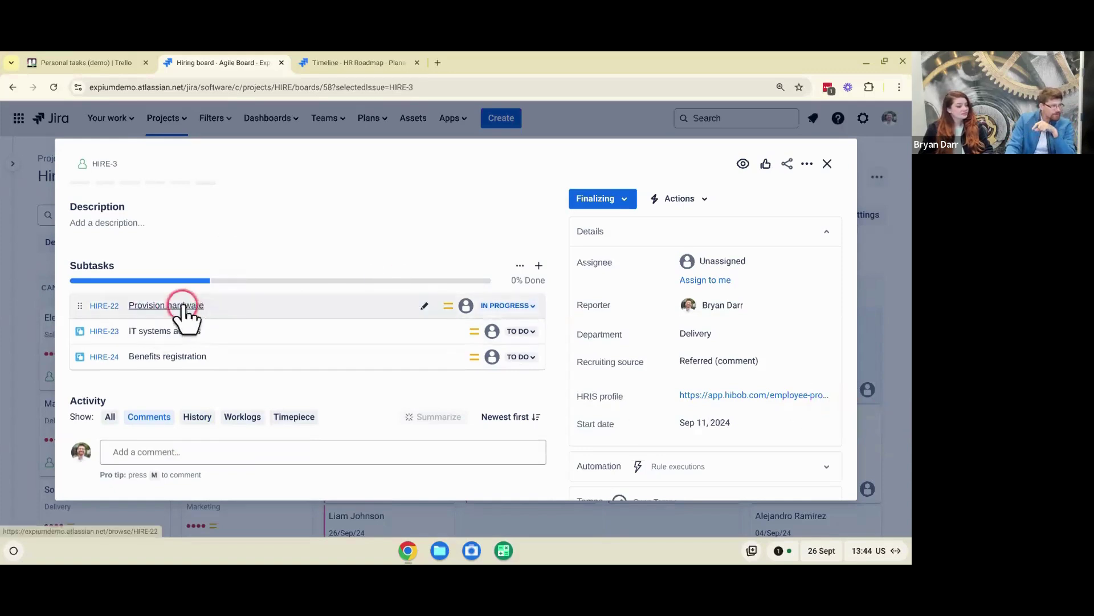
pyautogui.click(533, 390)
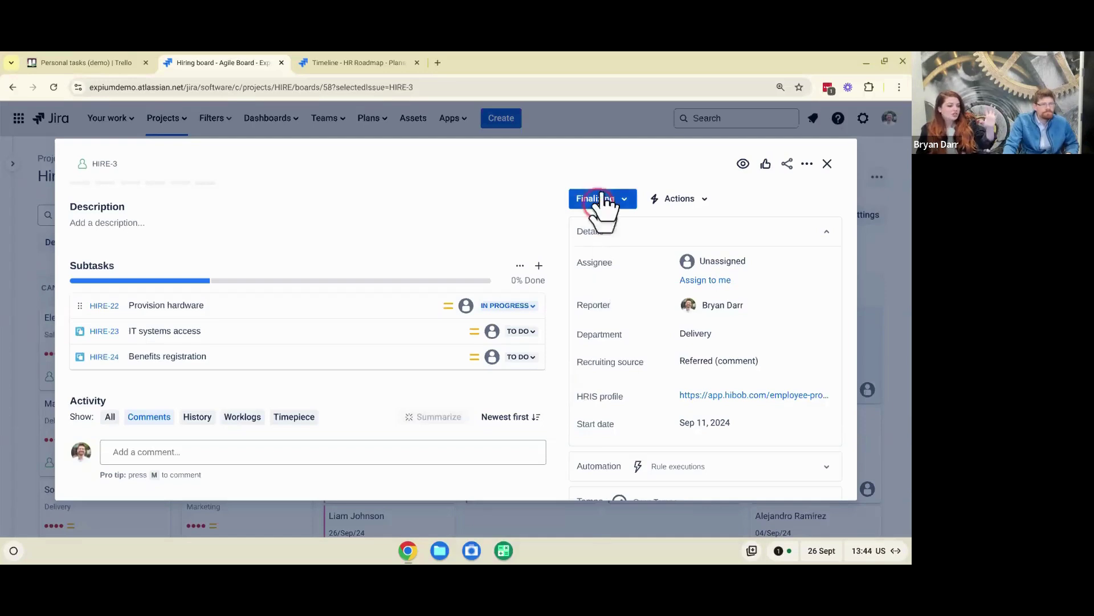
pyautogui.click(632, 194)
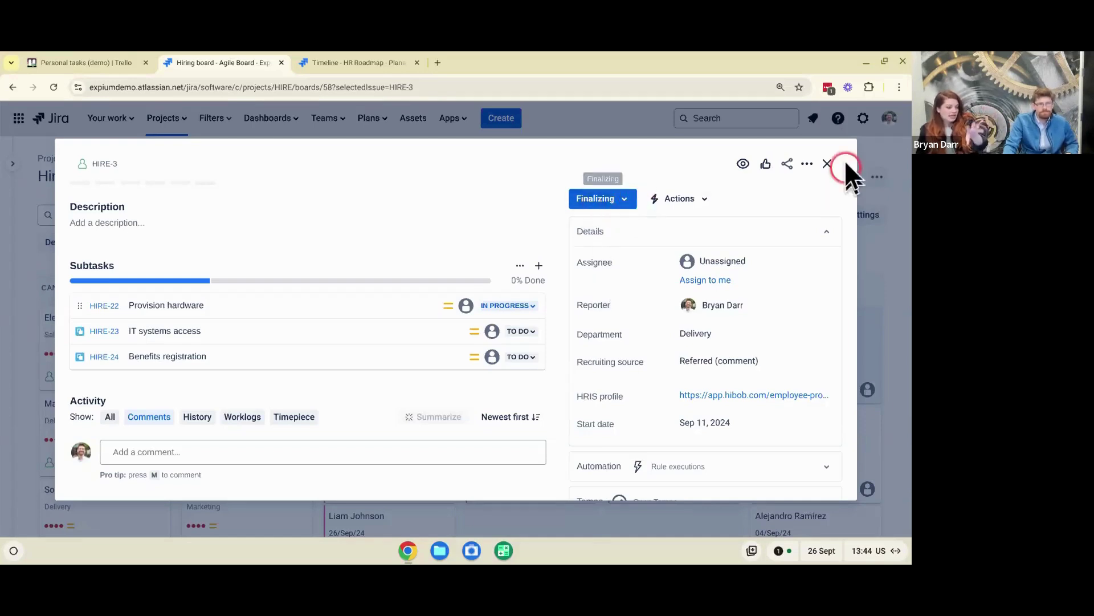
pyautogui.click(828, 165)
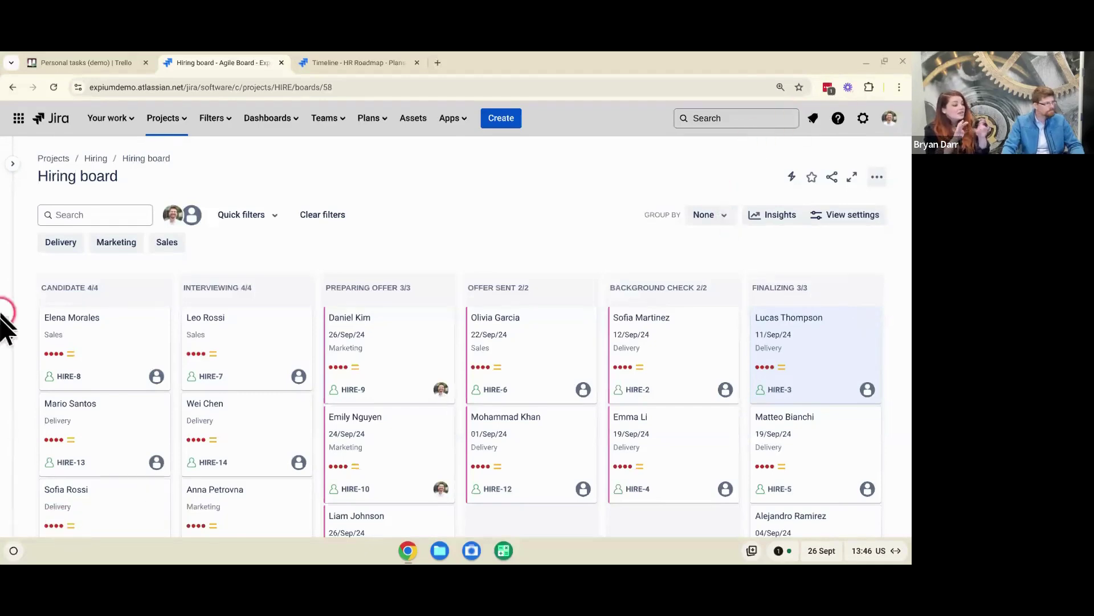
# Switch from the Hiring board to the presentation's Live demos slide
pyautogui.moveTo(6, 392)
pyautogui.scroll(-3, 29, 439)
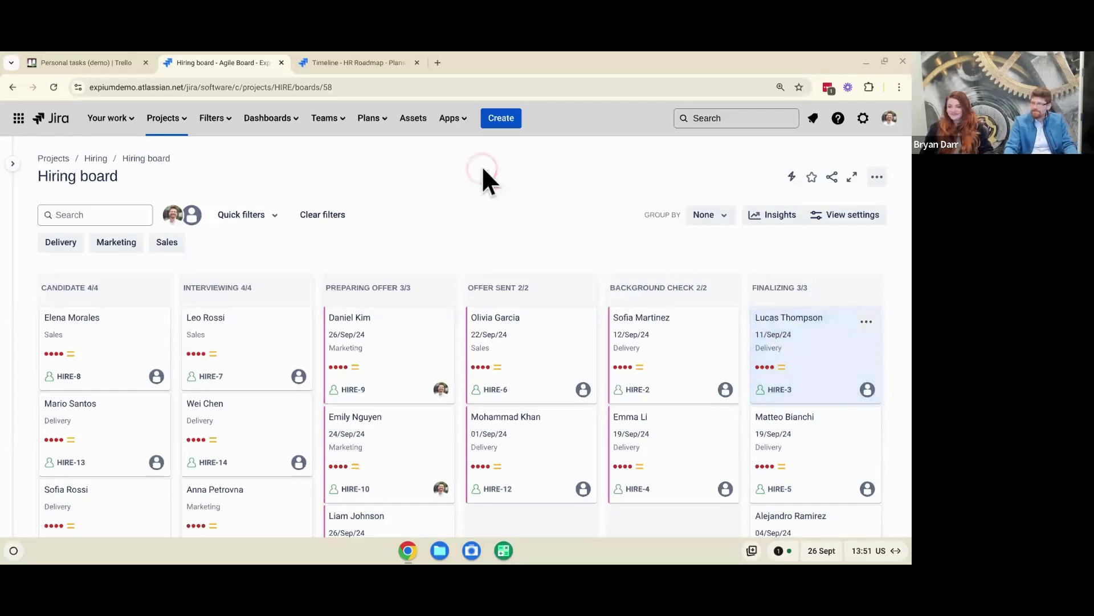
pyautogui.hotkey('alt', 'Tab')
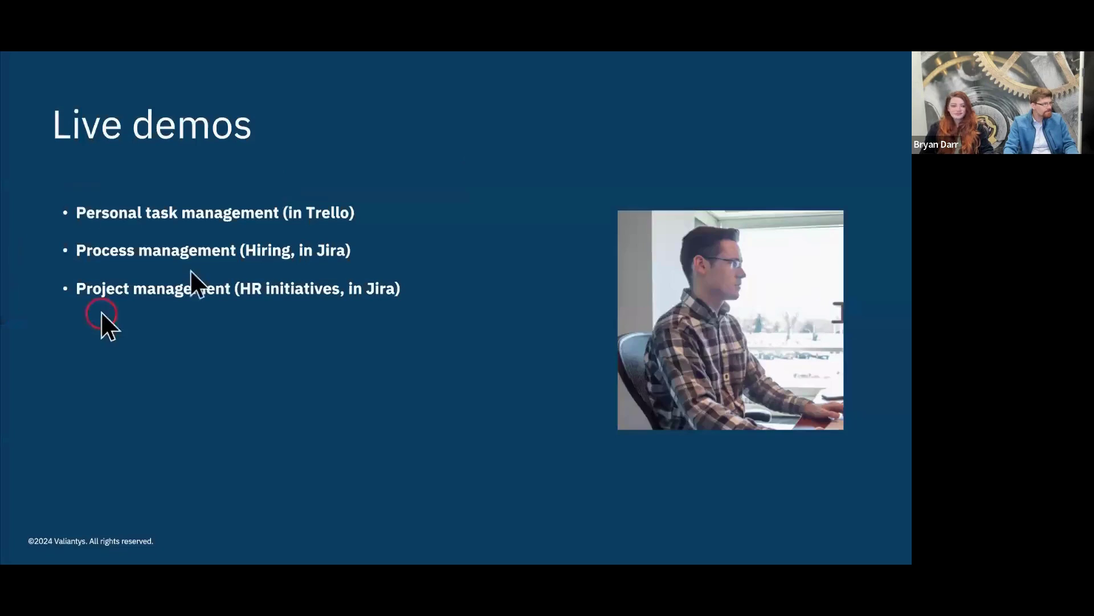
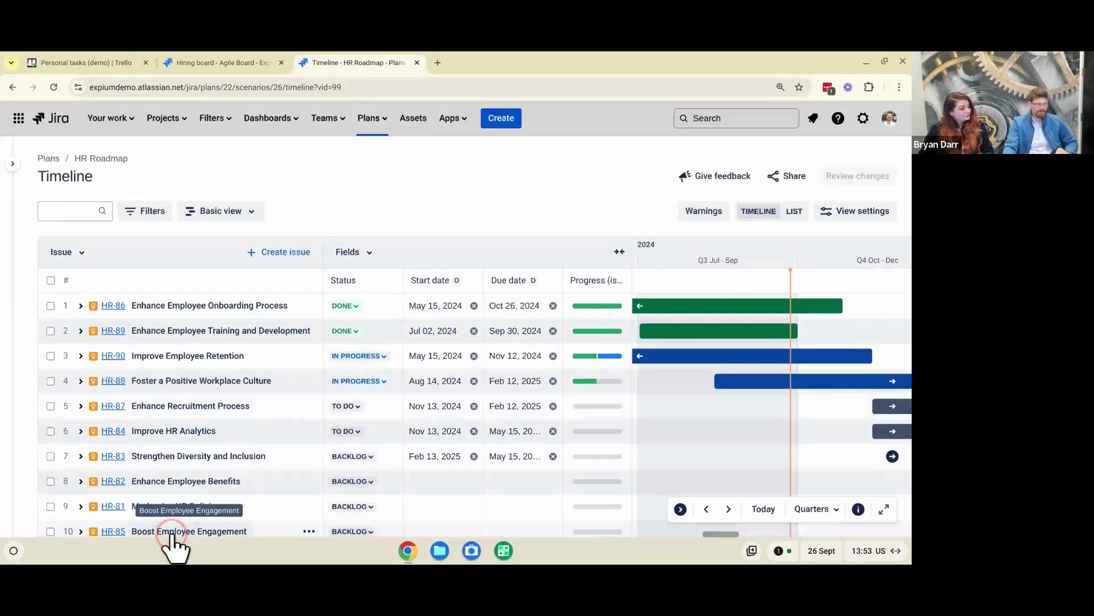
# Hide the field columns on the HR Roadmap timeline to view the quarterly bars, and restore them to inspect the initiatives
pyautogui.click(283, 428)
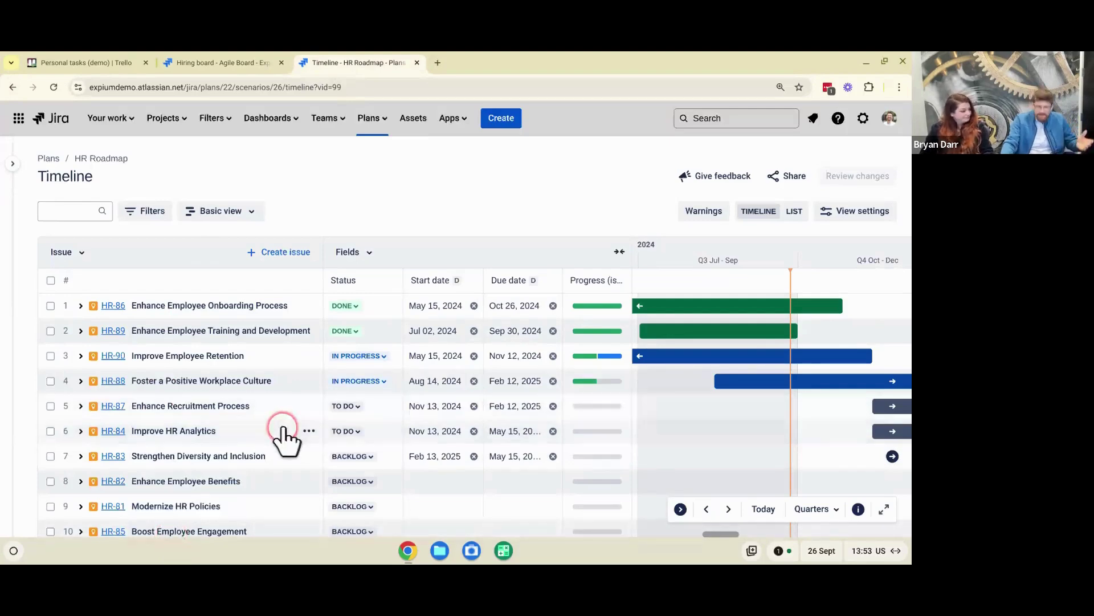
pyautogui.click(436, 311)
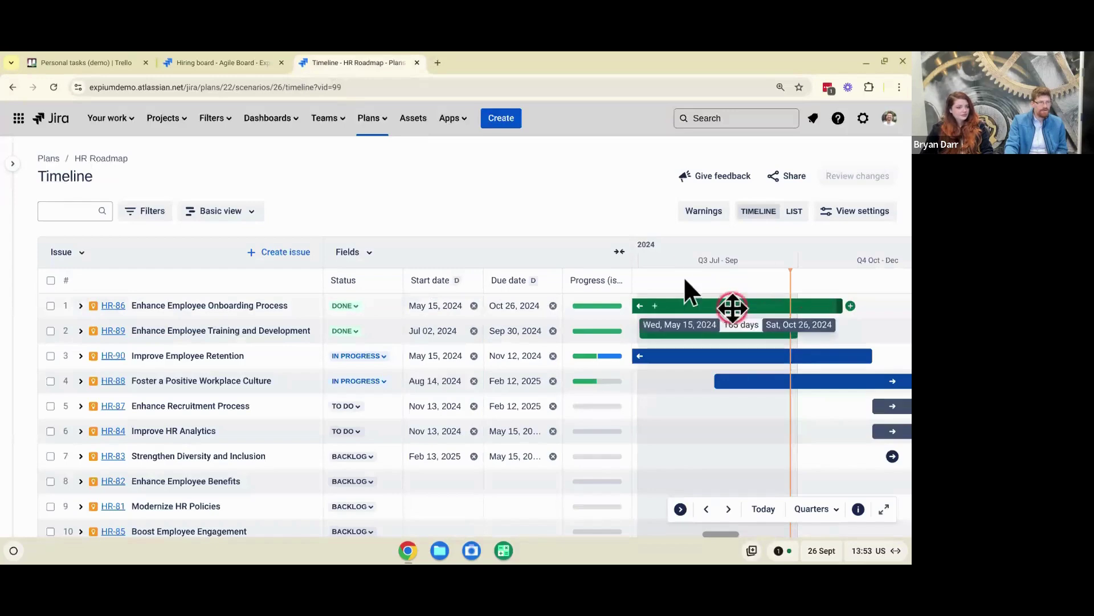
pyautogui.click(618, 251)
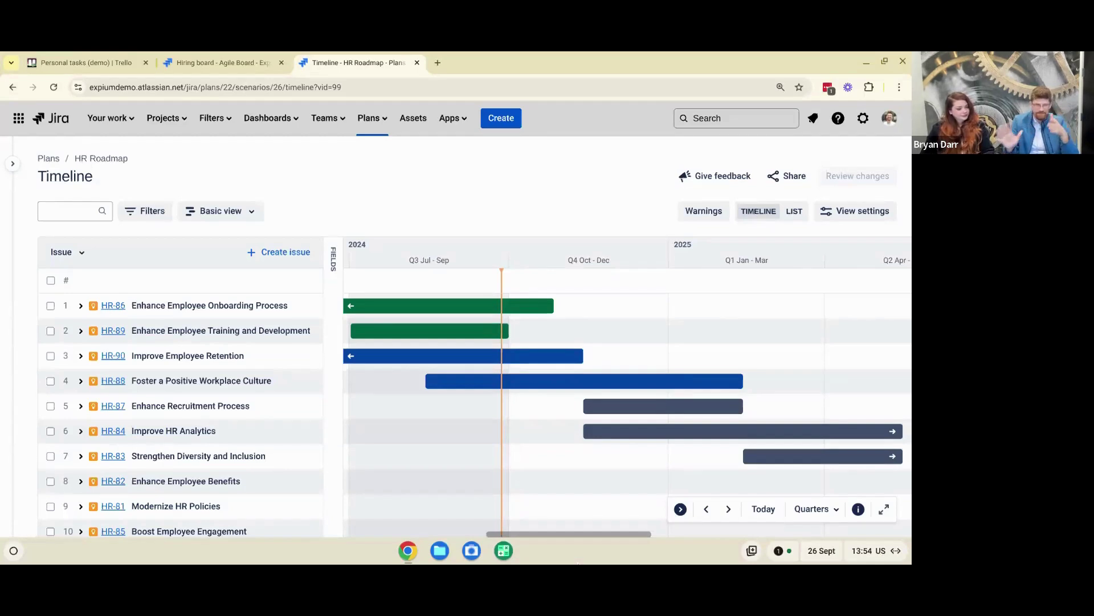
pyautogui.click(332, 255)
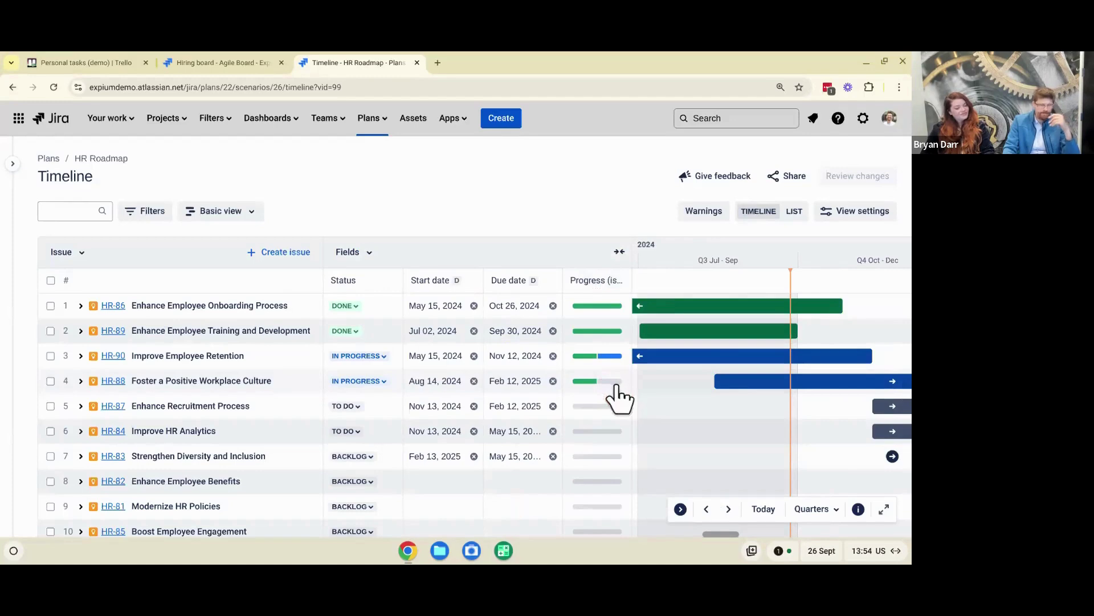
pyautogui.click(76, 342)
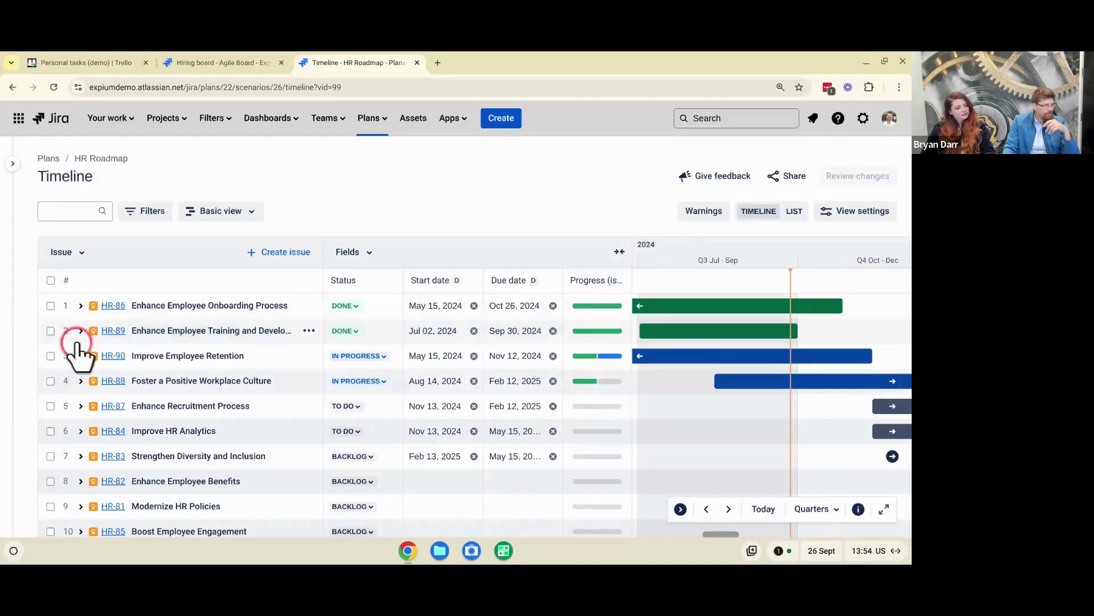
pyautogui.click(200, 359)
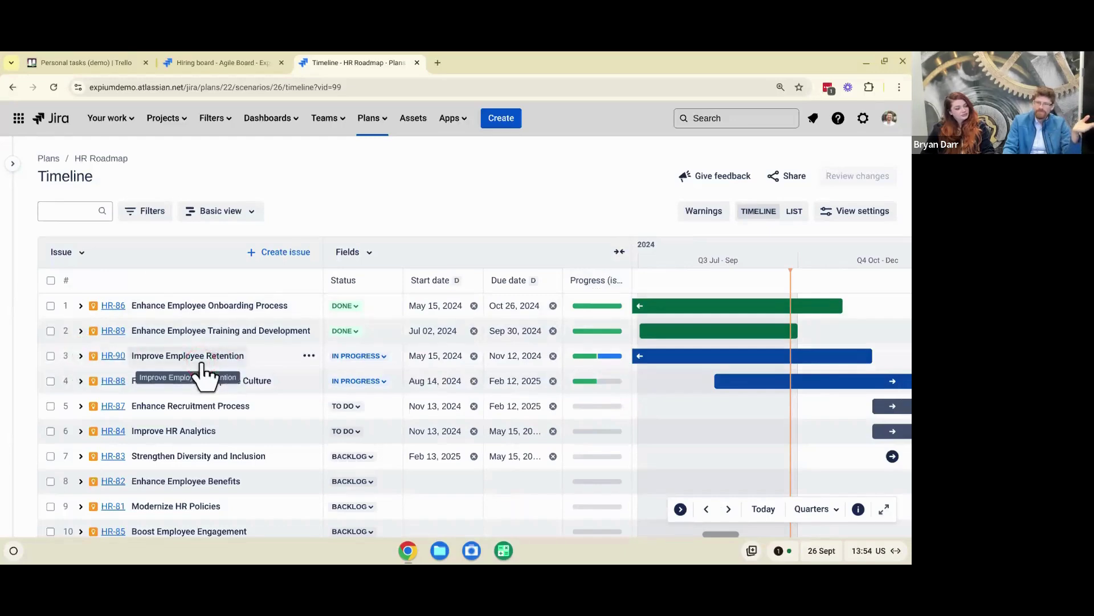
# Expand the Improve Employee Retention initiative on the HR Roadmap timeline and widen the issue column slightly to fit its epic names
pyautogui.click(80, 356)
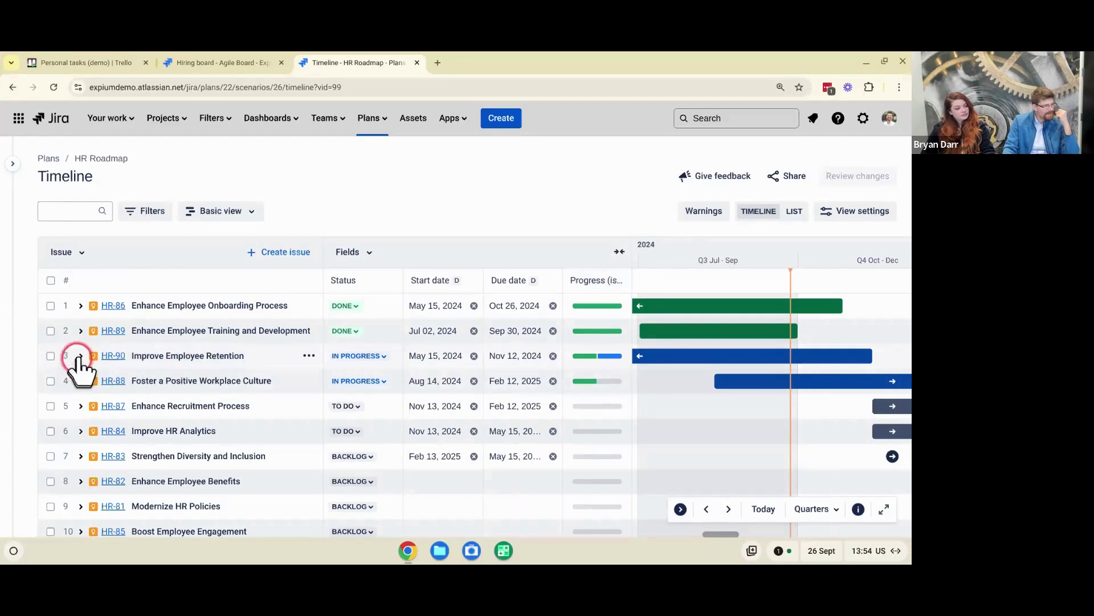
pyautogui.click(77, 381)
pyautogui.click(321, 369)
pyautogui.moveTo(320, 370)
pyautogui.mouseDown()
pyautogui.moveTo(357, 369)
pyautogui.moveTo(335, 379)
pyautogui.mouseUp()
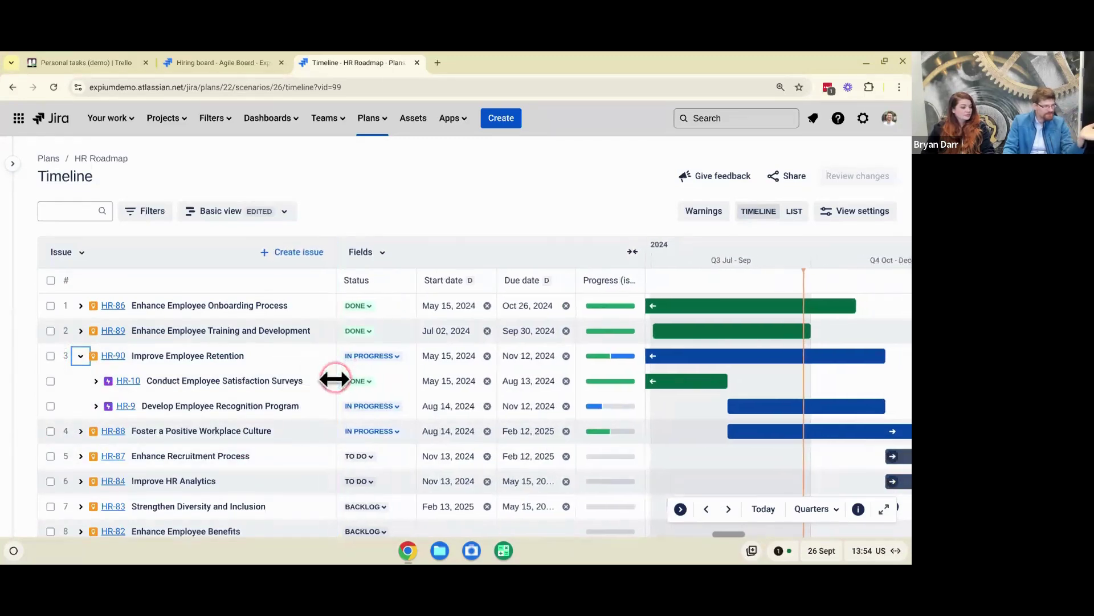
pyautogui.click(334, 377)
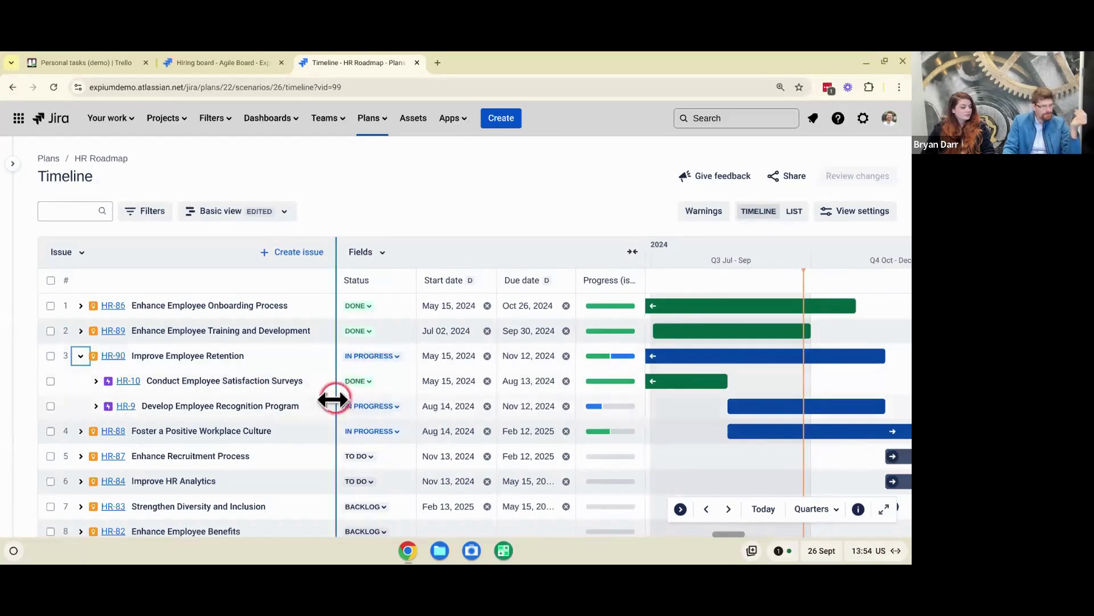
pyautogui.moveTo(322, 413)
pyautogui.click(317, 368)
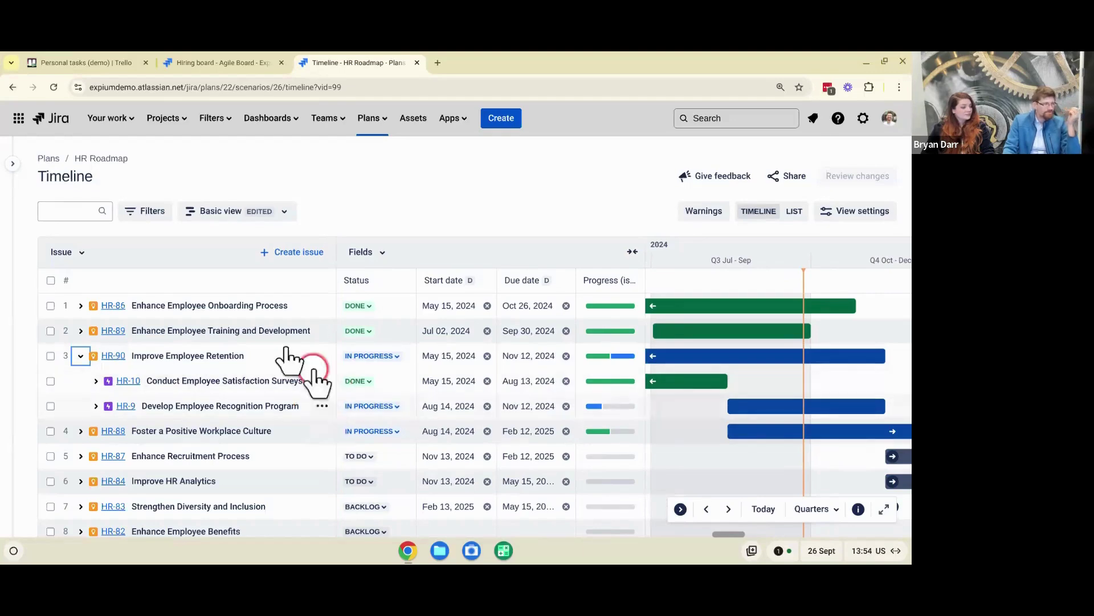
pyautogui.click(167, 373)
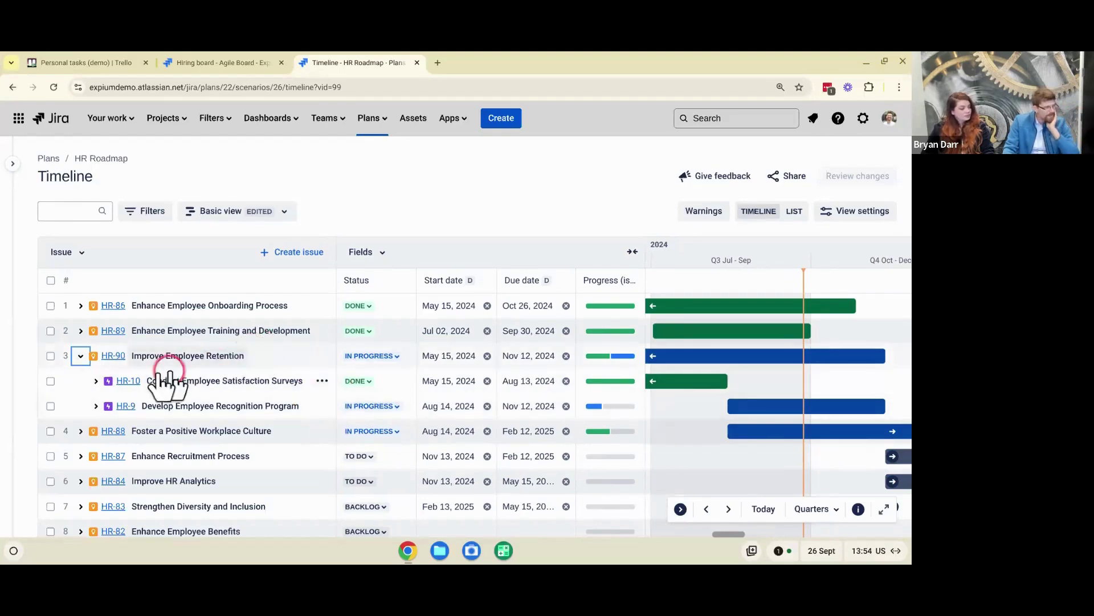
# Expand the Conduct Employee Satisfaction Surveys epic and check the status options of its Distribute surveys task without changing the status
pyautogui.click(96, 381)
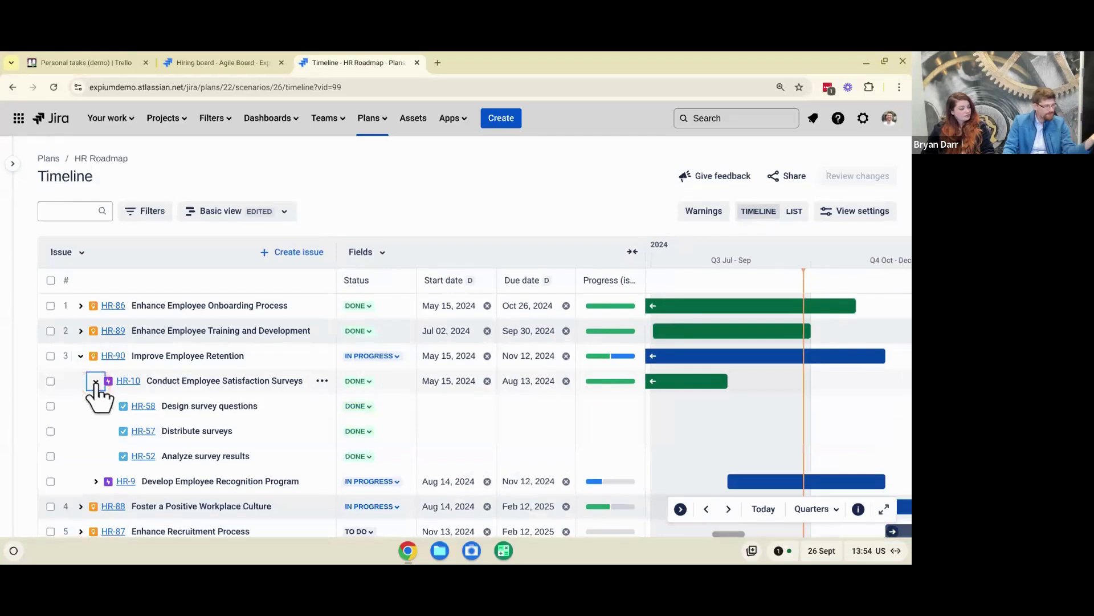
pyautogui.click(298, 421)
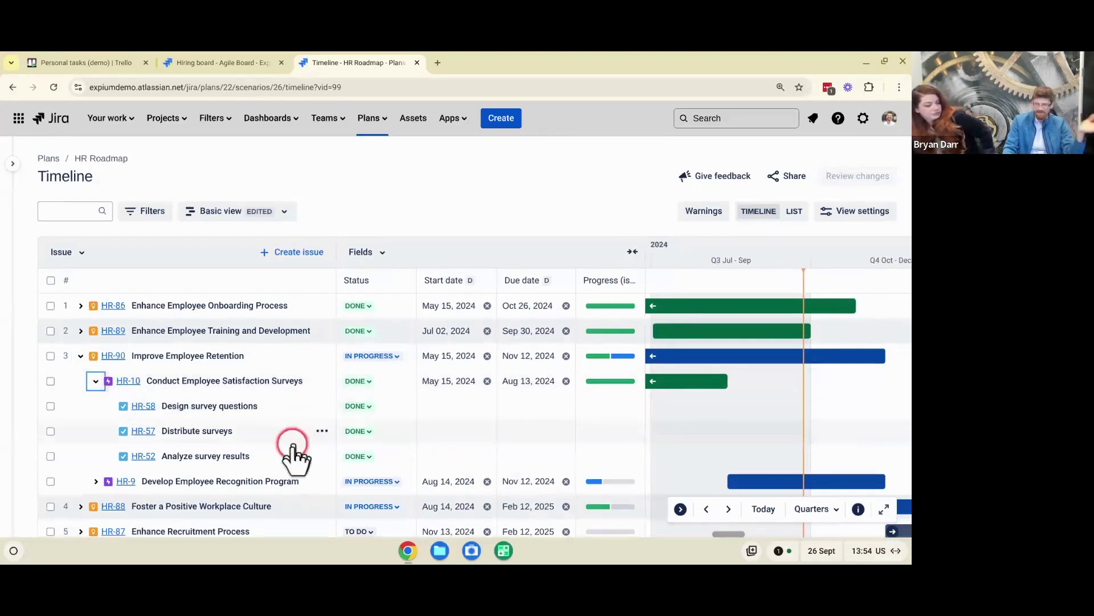
pyautogui.click(360, 431)
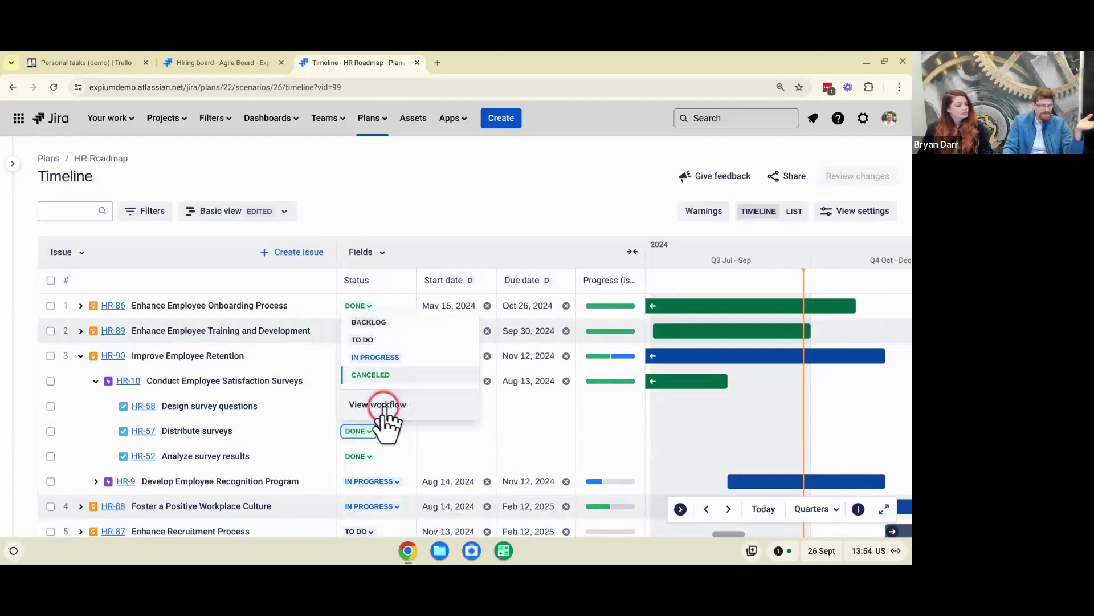
pyautogui.click(454, 194)
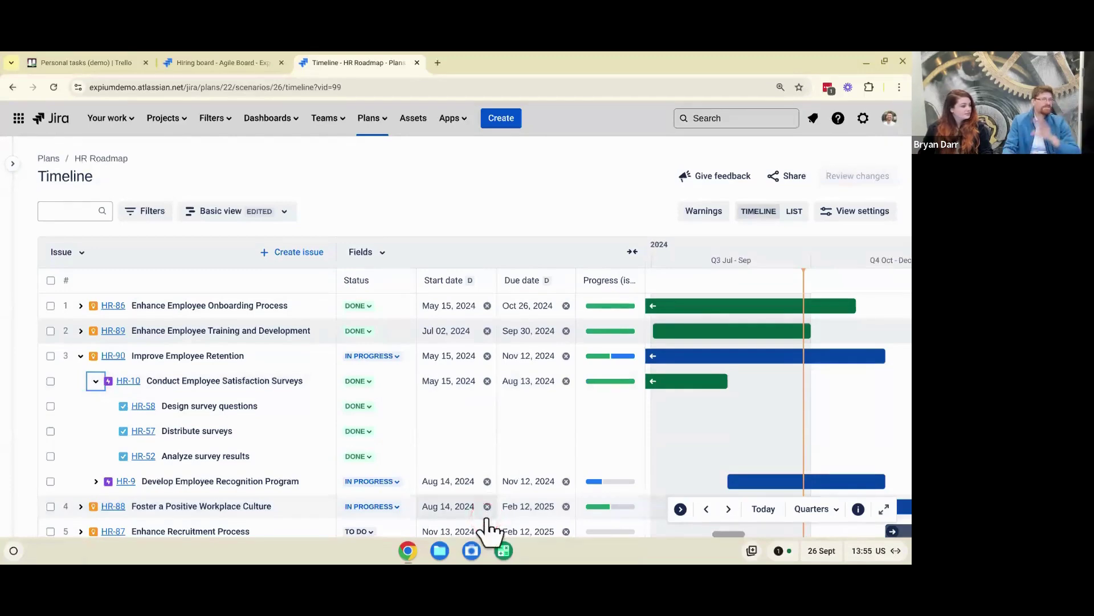
# Look over the tasks under Conduct Employee Satisfaction Surveys, and collapse the epic again
pyautogui.click(289, 422)
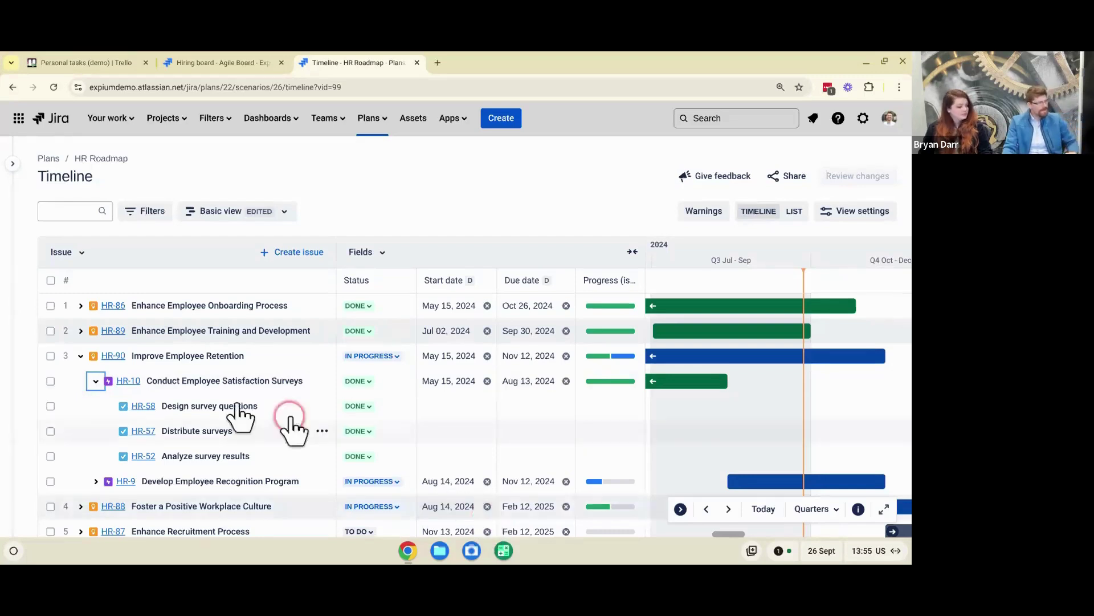
pyautogui.click(159, 377)
pyautogui.click(159, 437)
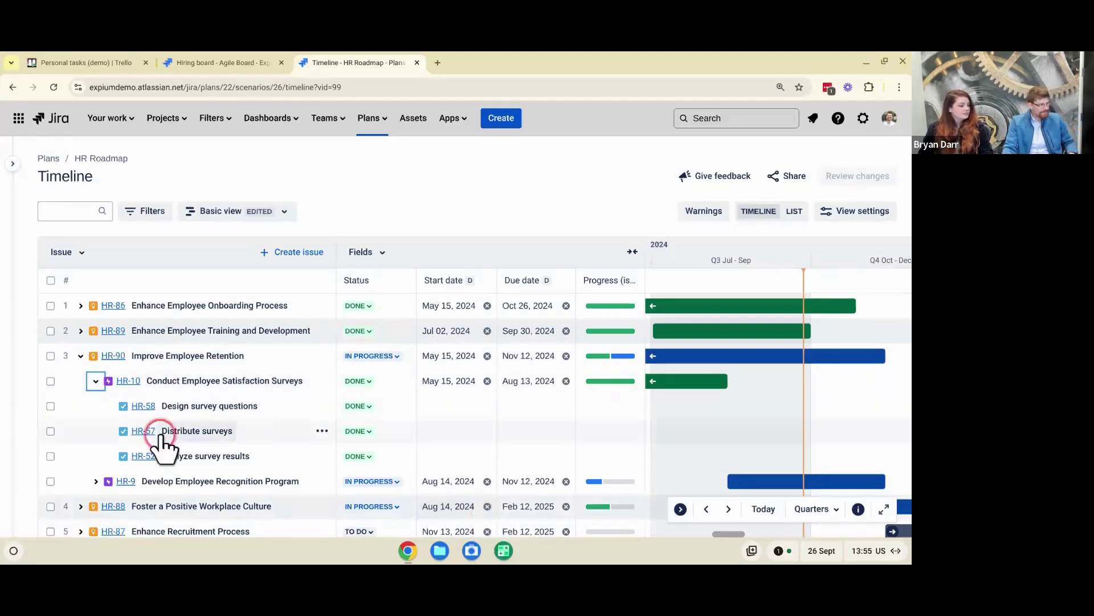
pyautogui.click(166, 408)
pyautogui.click(192, 435)
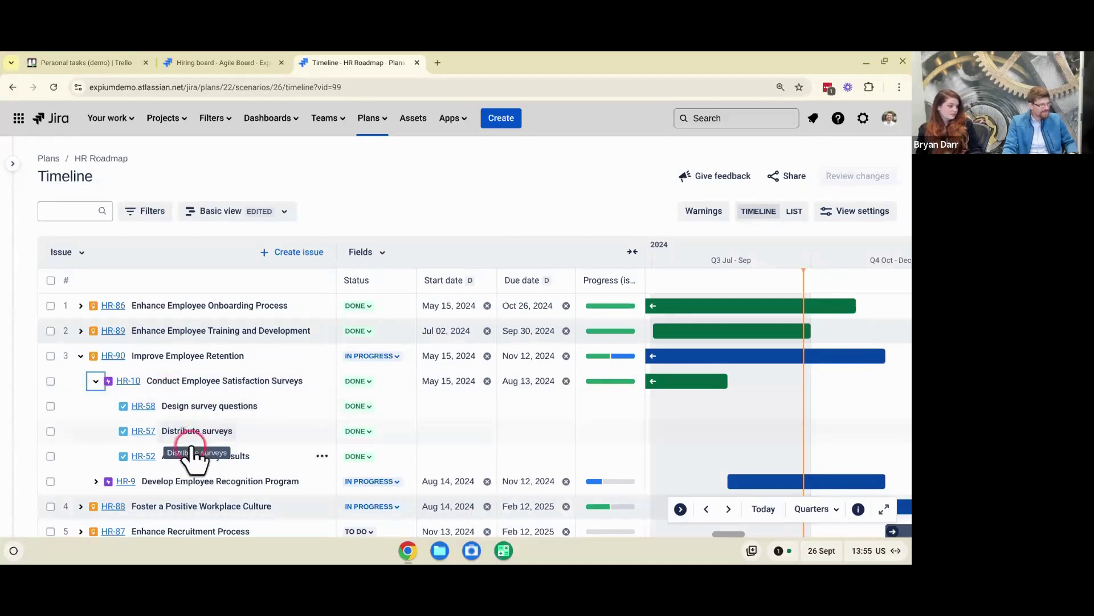
pyautogui.click(96, 382)
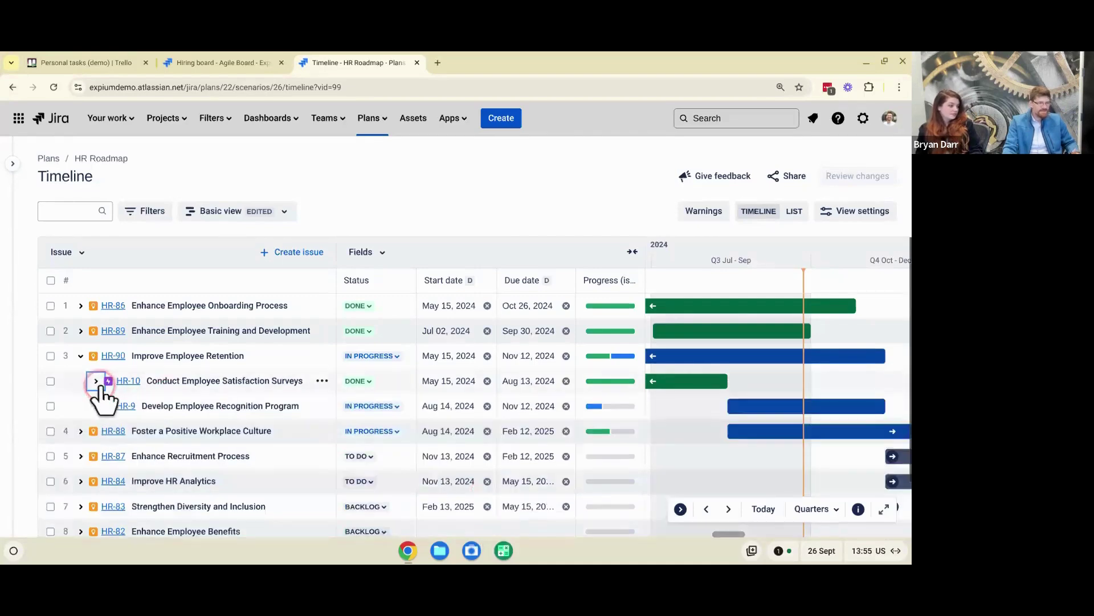
# Go from the HR Roadmap timeline to the Human Resources (HR) project's HR Tasks board
pyautogui.click(464, 423)
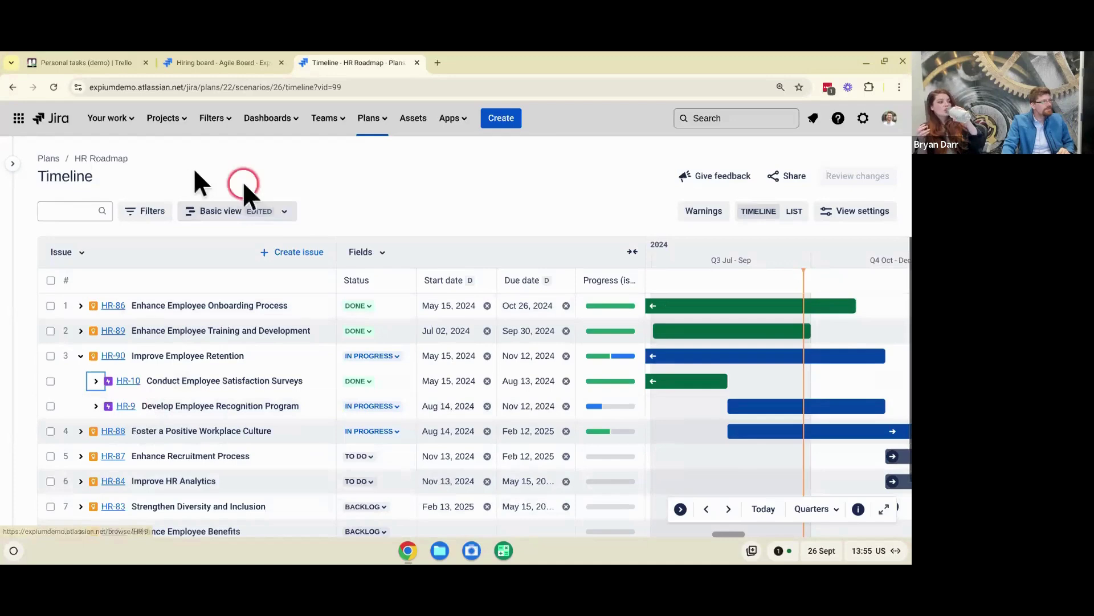
pyautogui.click(160, 120)
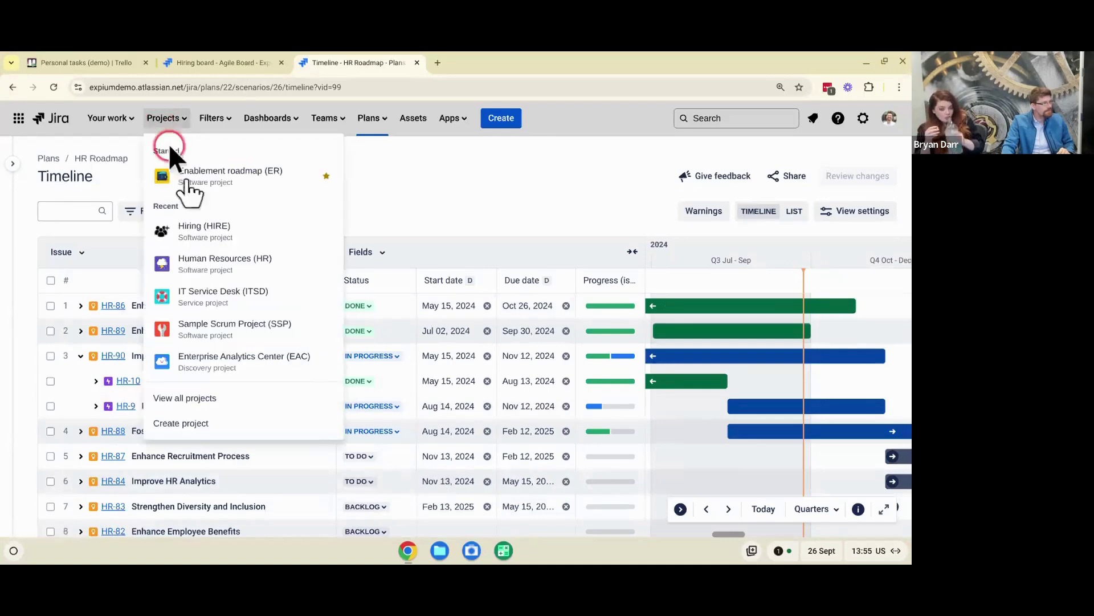
pyautogui.click(207, 264)
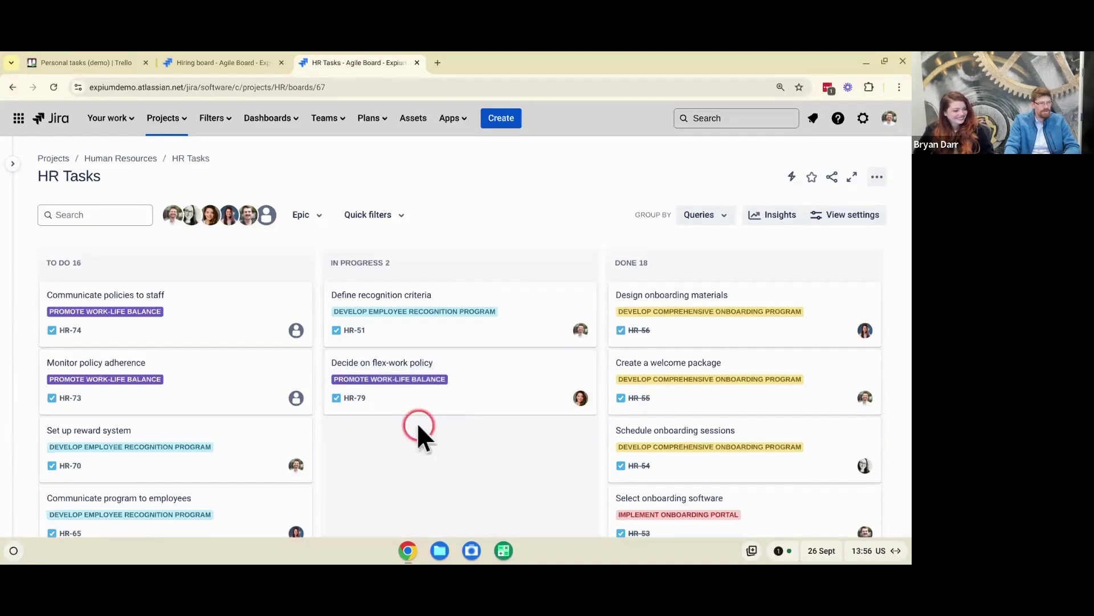
# Open the in-progress task Decide on flex-work policy to view its details, and close it to return to the board
pyautogui.moveTo(399, 397); pyautogui.dragTo(484, 376)
pyautogui.click(459, 376)
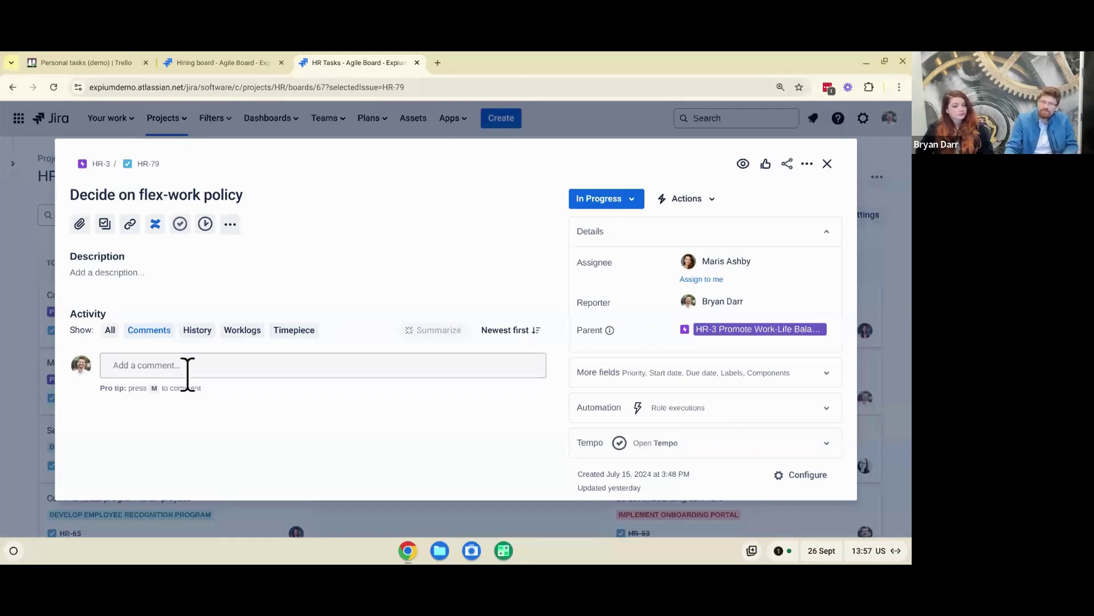
pyautogui.click(826, 164)
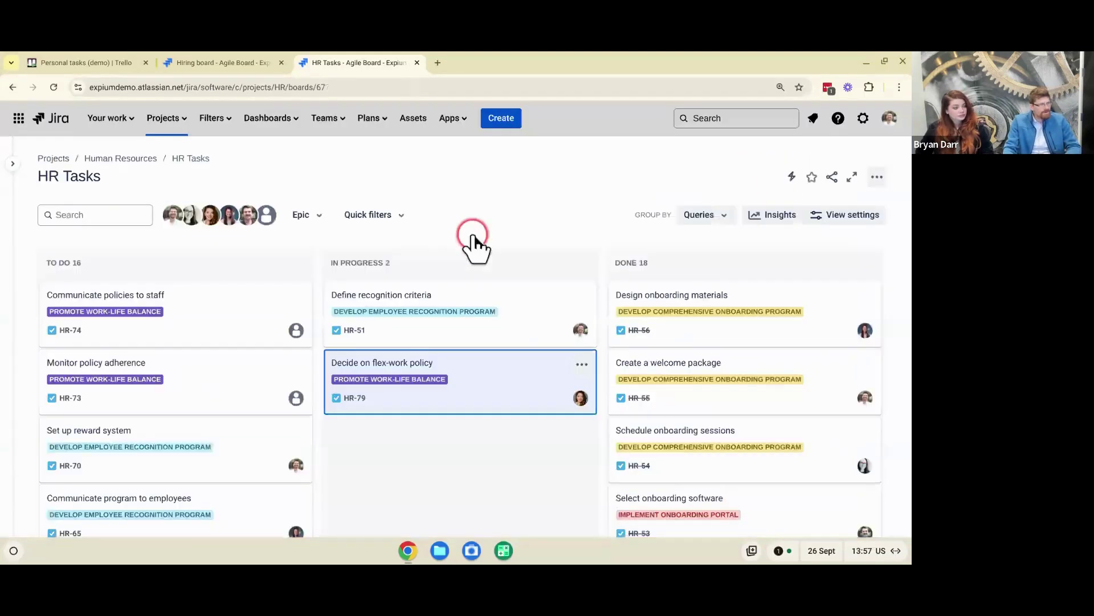
# Filter the HR Tasks board by the Develop Comprehensive Onboarding Program epic to view its tasks, and remove the filter again
pyautogui.click(324, 217)
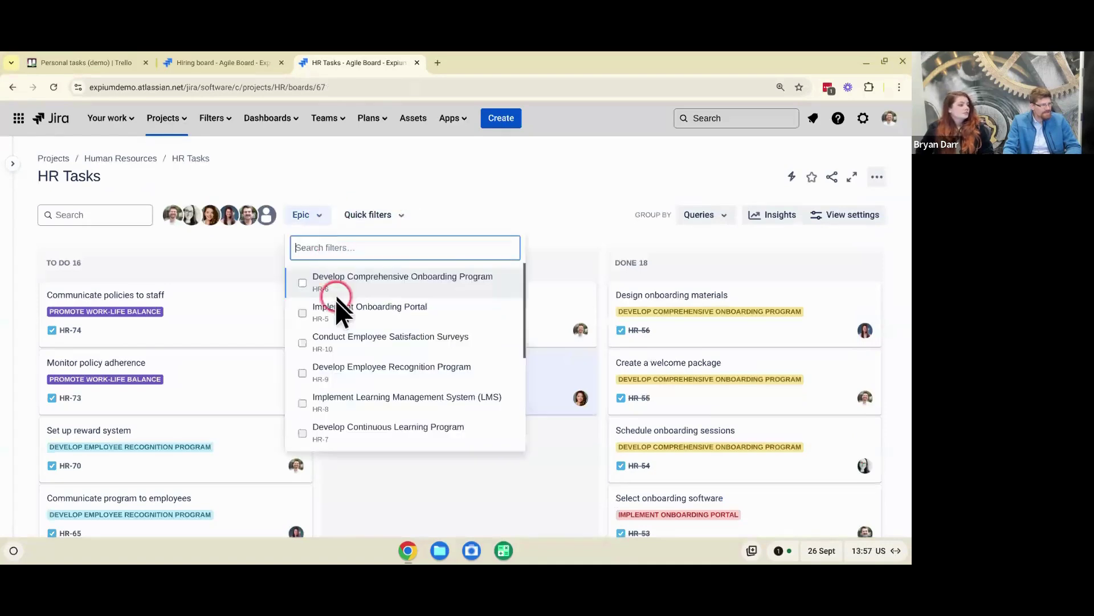
pyautogui.click(334, 275)
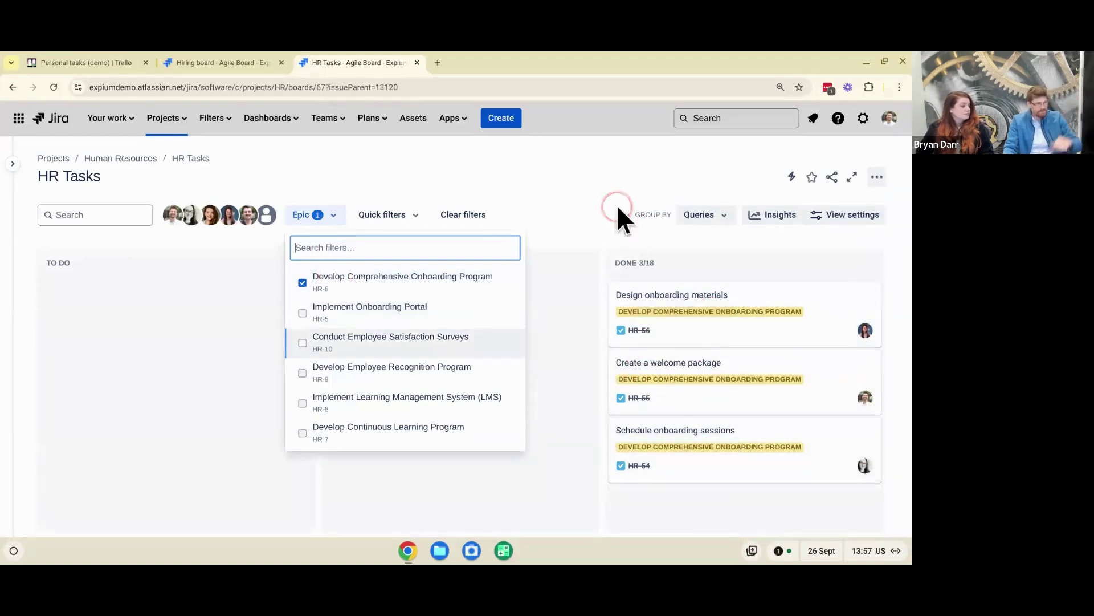
pyautogui.click(393, 279)
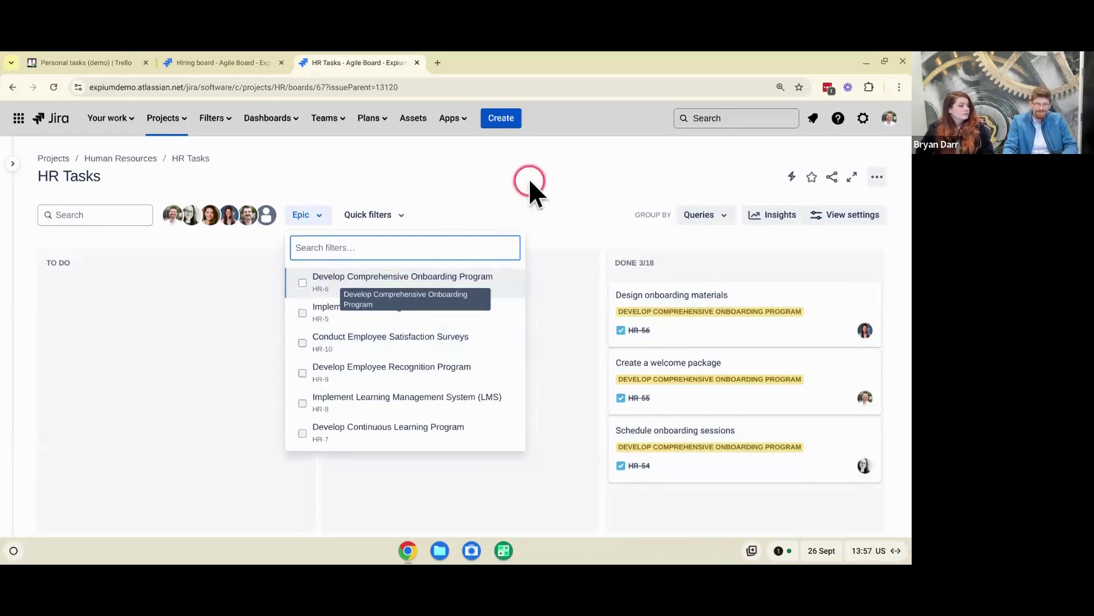
pyautogui.click(906, 362)
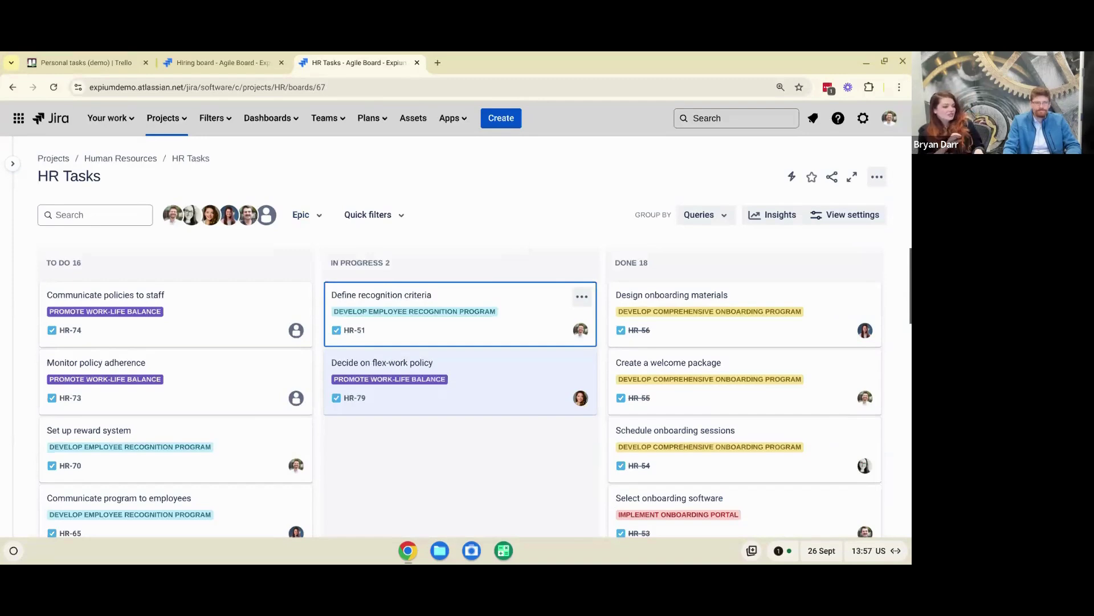
pyautogui.click(589, 180)
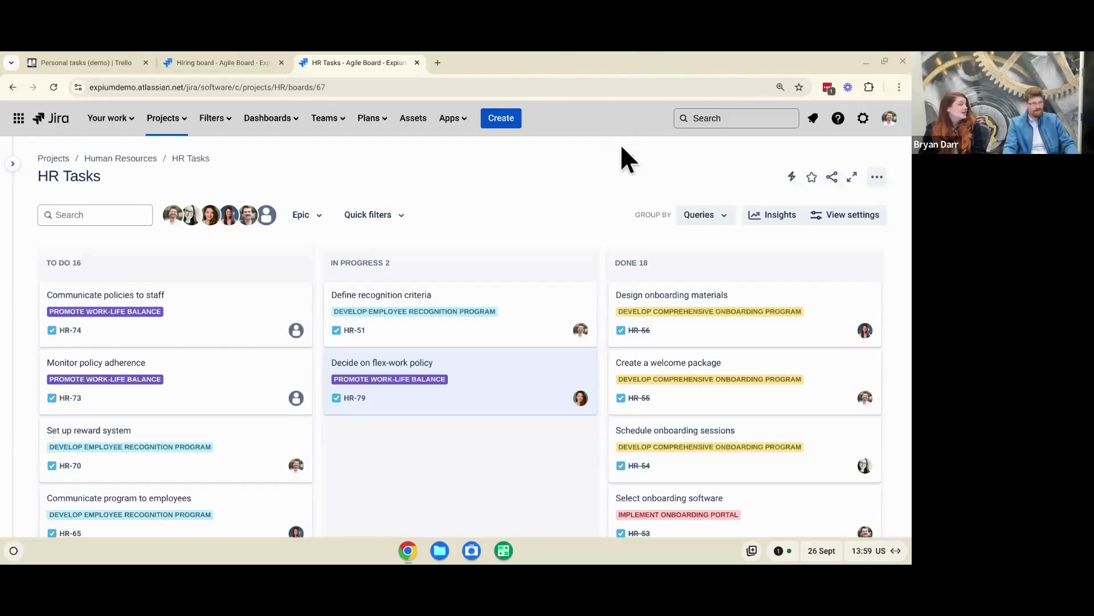
# Switch from the HR Tasks board to the presentation and advance from Live demos to the Getting started slide
pyautogui.hotkey('alt', 'Tab')
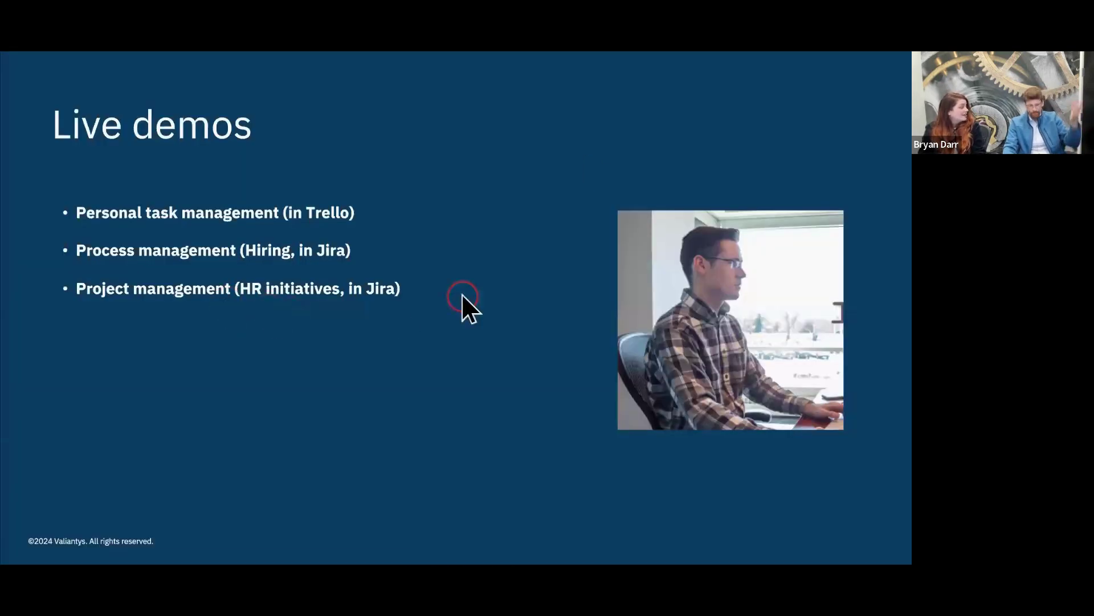
pyautogui.press('Right')
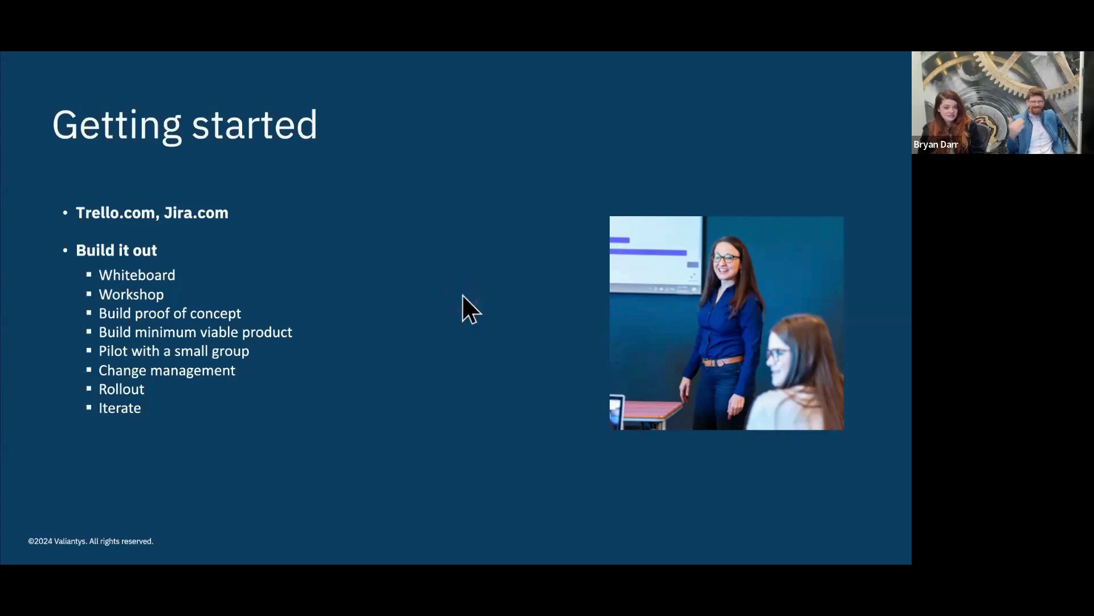
pyautogui.click(462, 296)
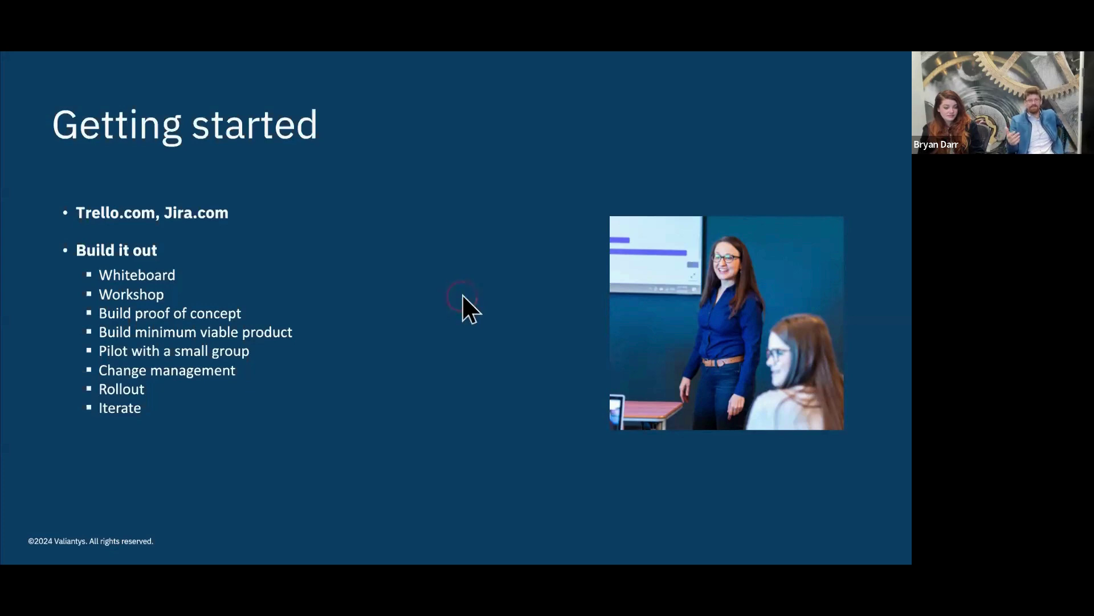